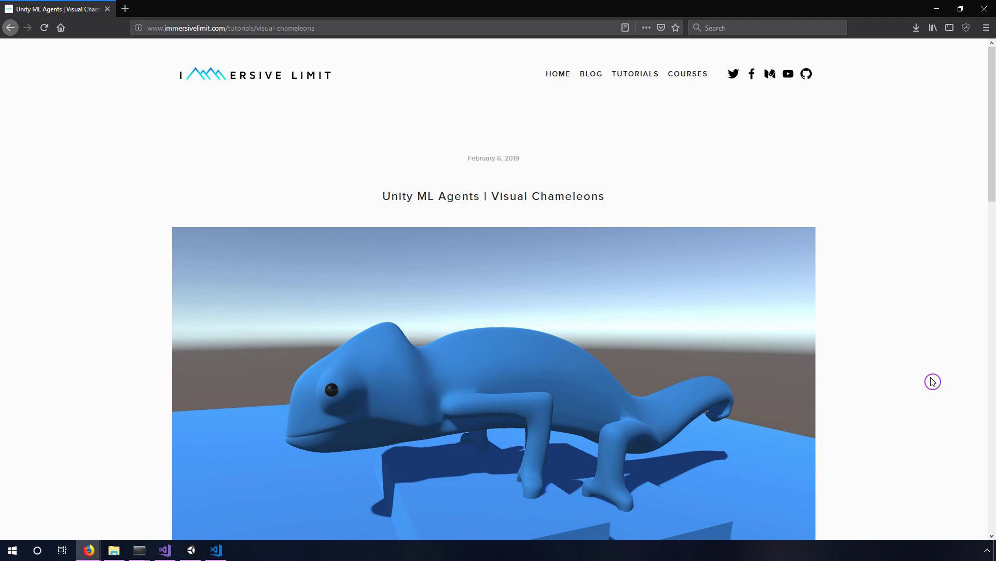
- Scroll down the Visual Chameleons tutorial page to its setup sections
scroll(933, 381, "down", 10)
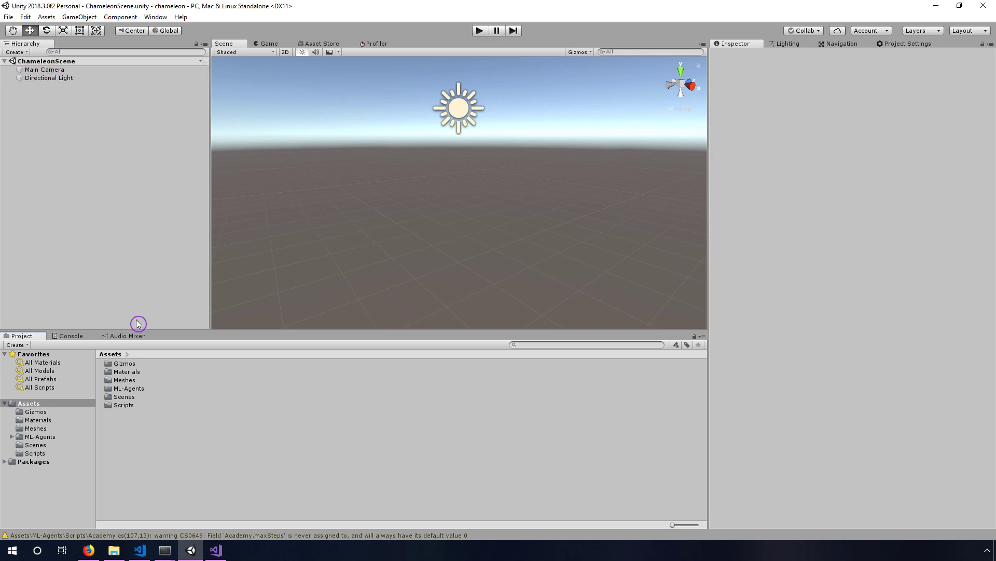
double_click(134, 397)
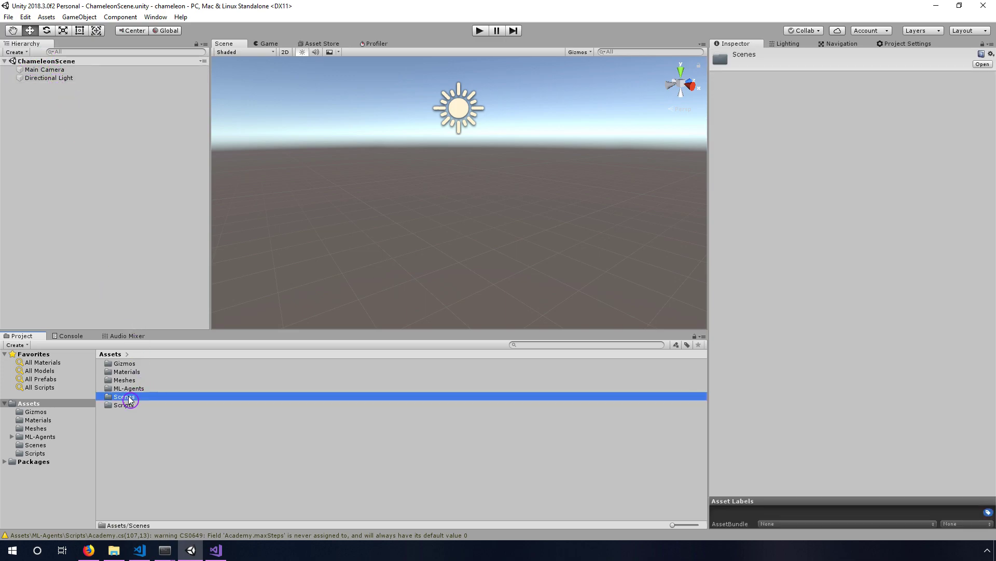
left_click(108, 353)
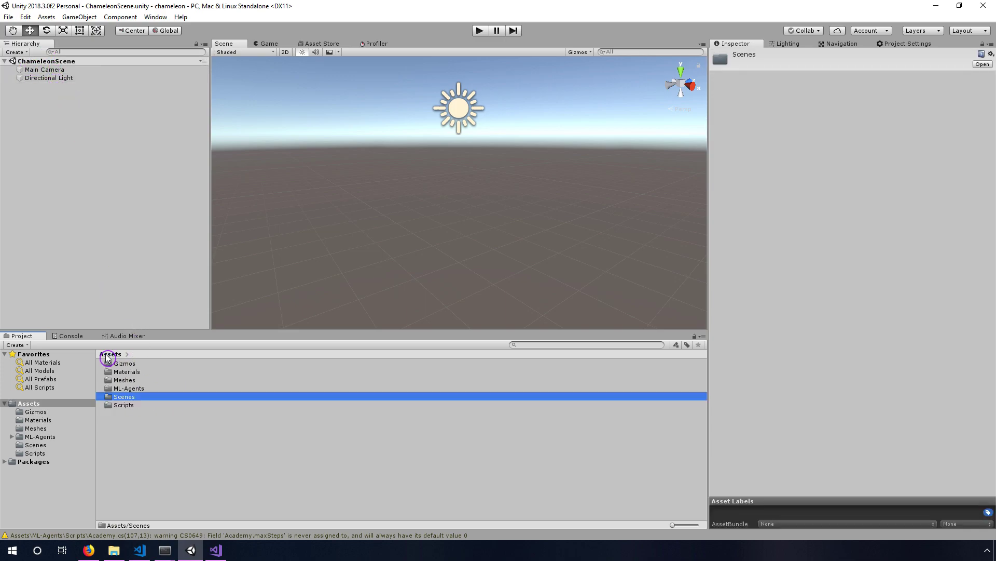
double_click(125, 405)
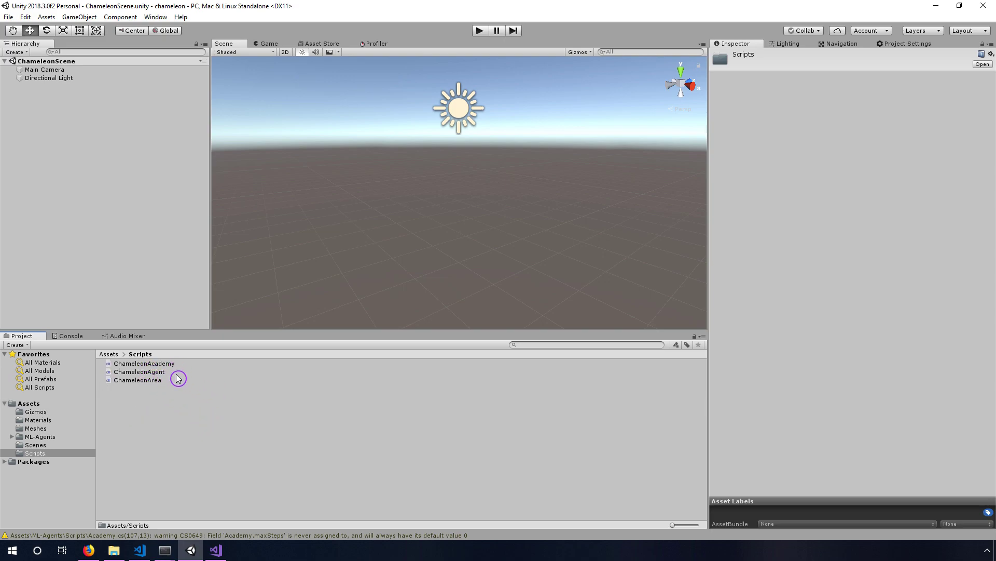
left_click(108, 355)
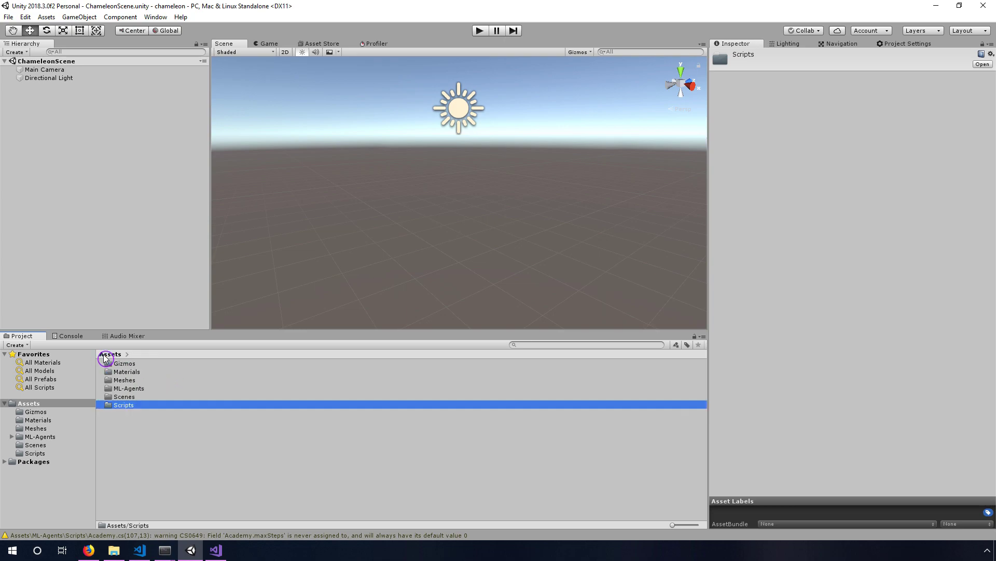
double_click(125, 380)
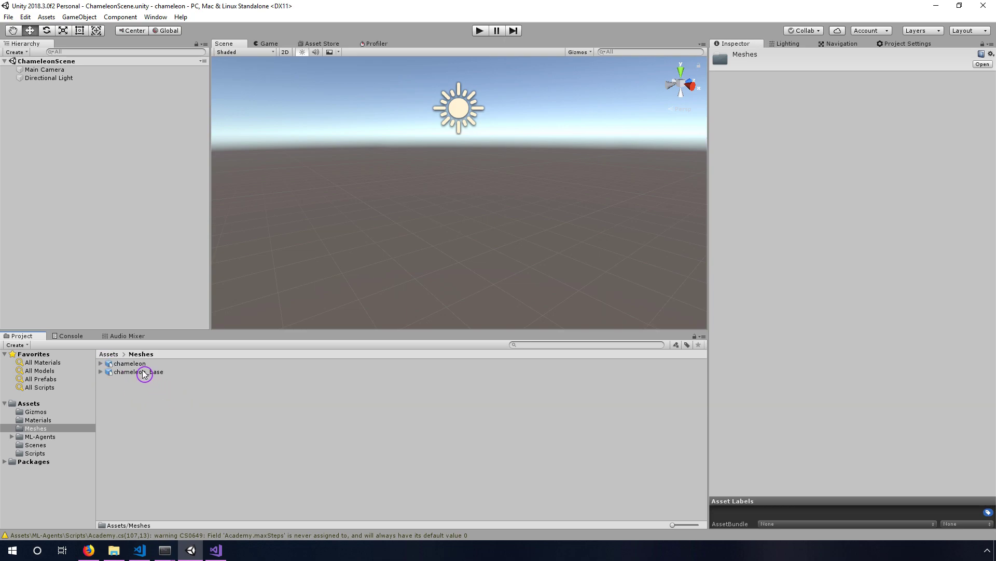
left_click(137, 365)
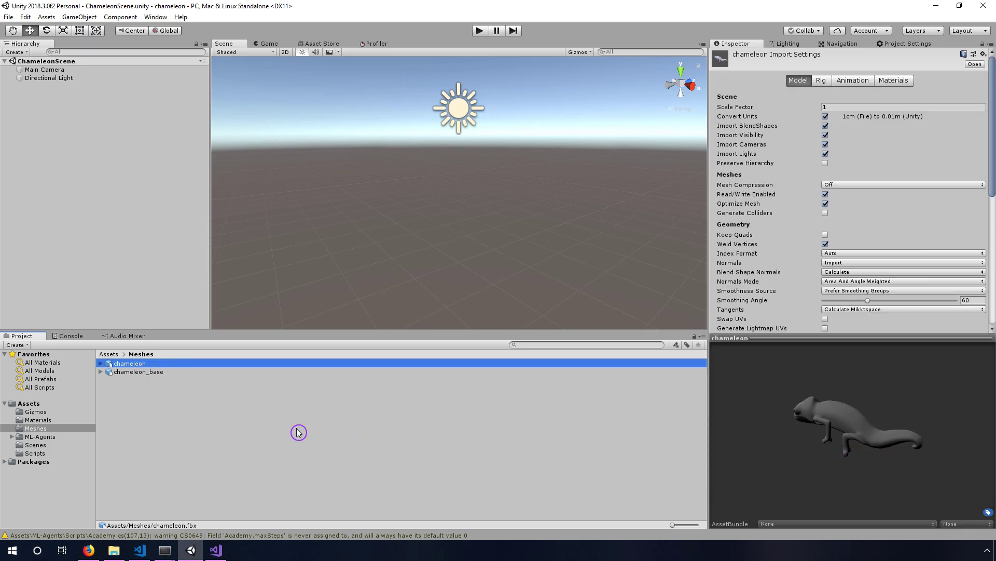
left_click(147, 372)
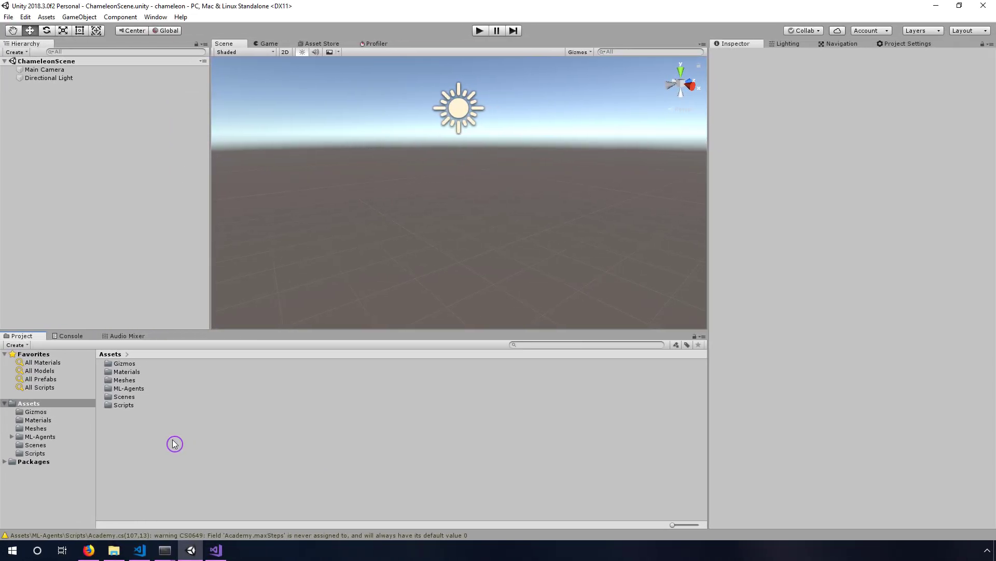
- Create a new folder named Brains in Assets
right_click(174, 443)
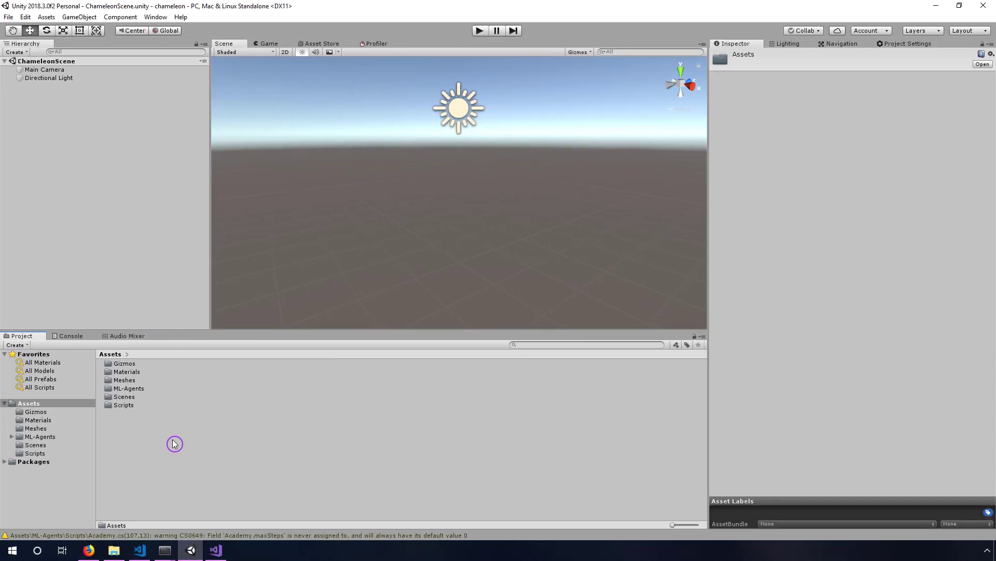
mouse_move(290, 199)
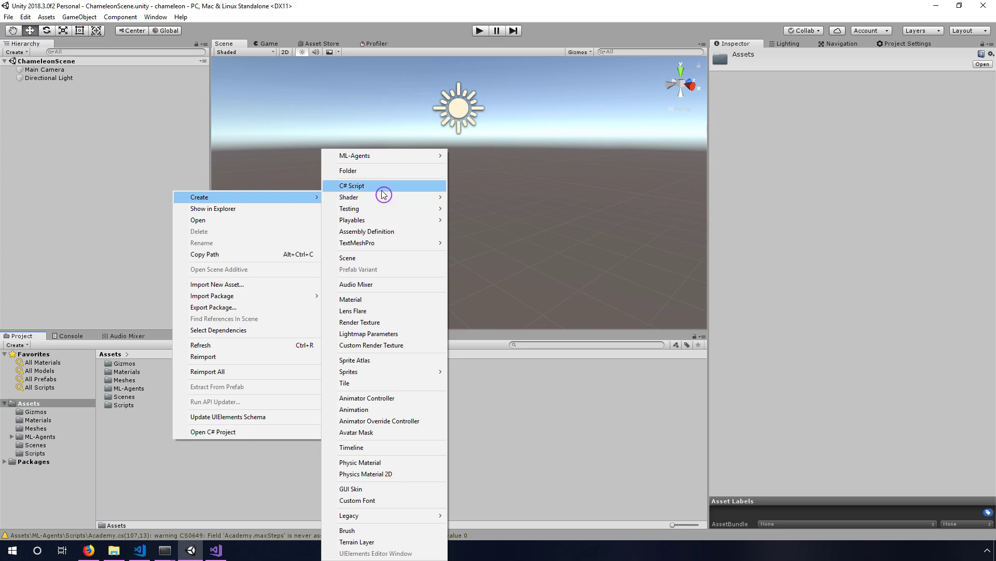
left_click(377, 171)
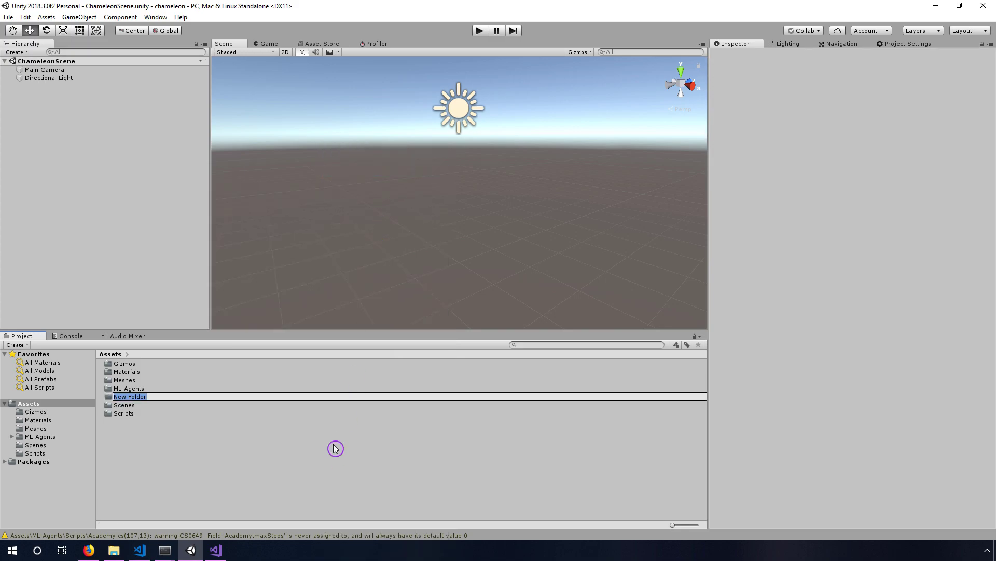
type("C")
type("rains")
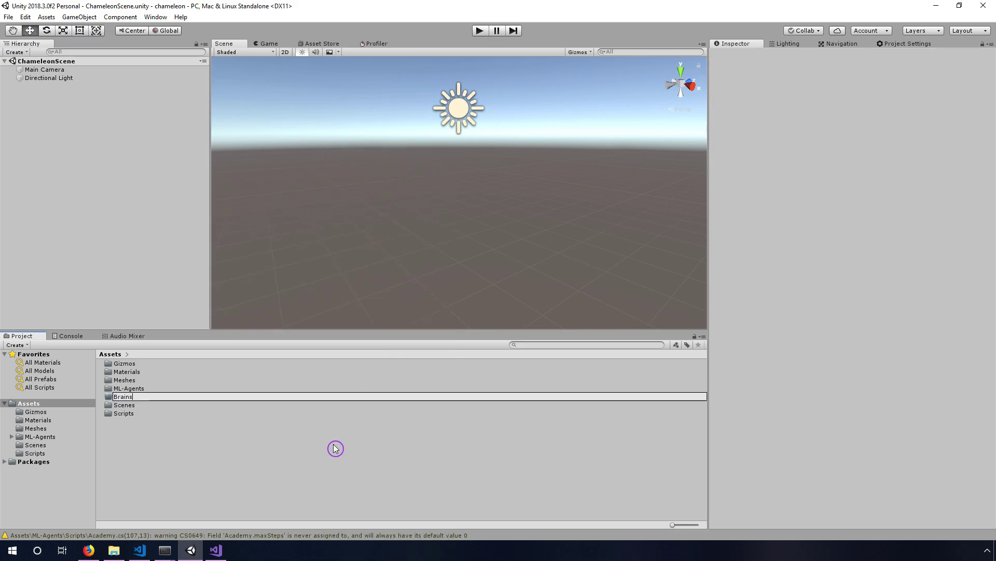
key("Return")
- Inside Brains, create an ML-Agents Learning Brain named ChameleonLearning
double_click(130, 365)
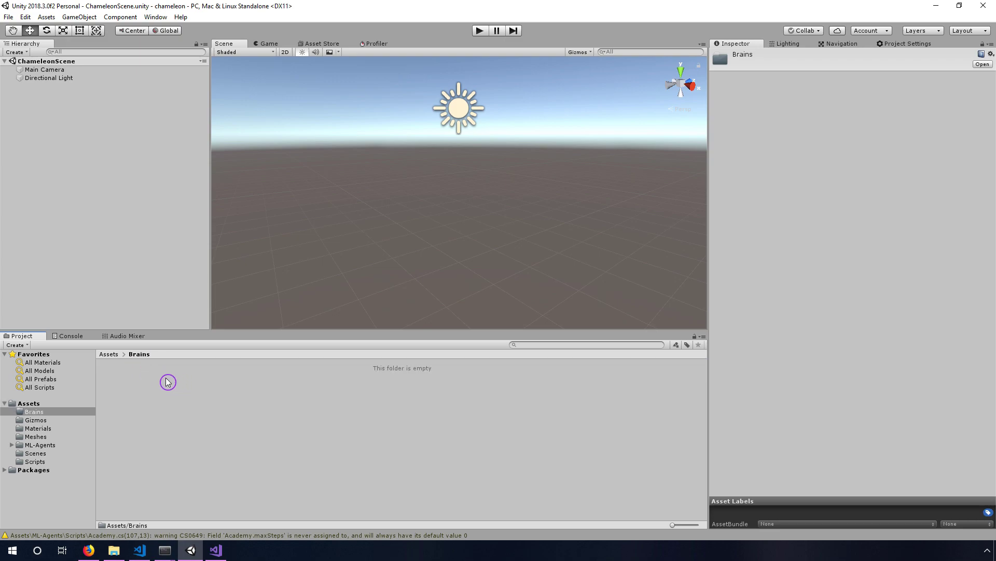
right_click(142, 387)
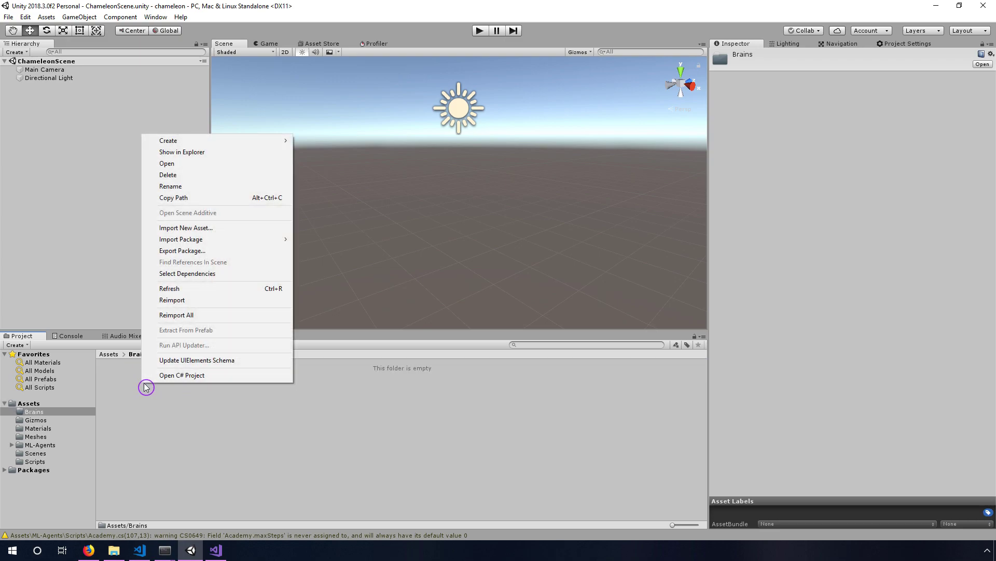
mouse_move(258, 144)
mouse_move(348, 144)
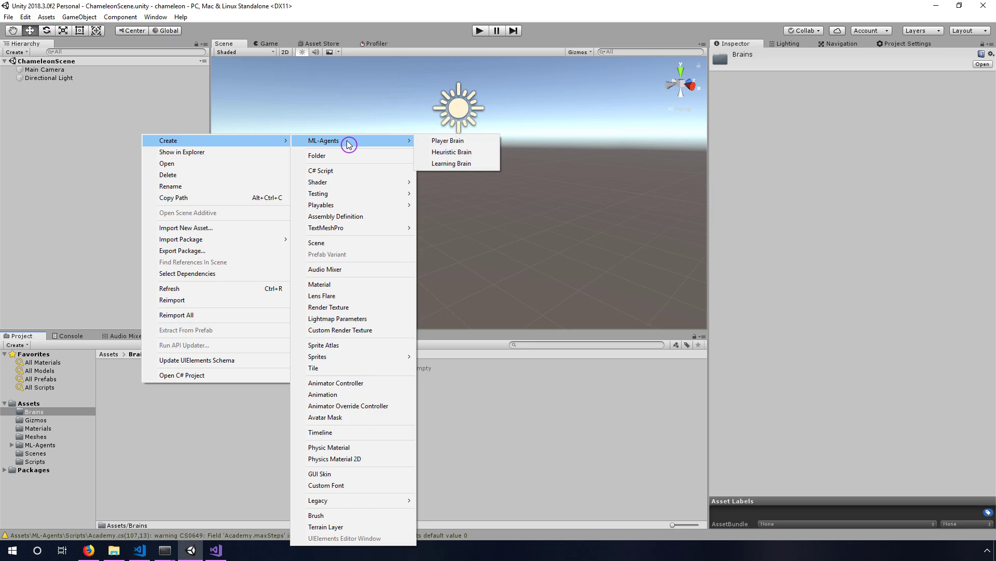
left_click(487, 169)
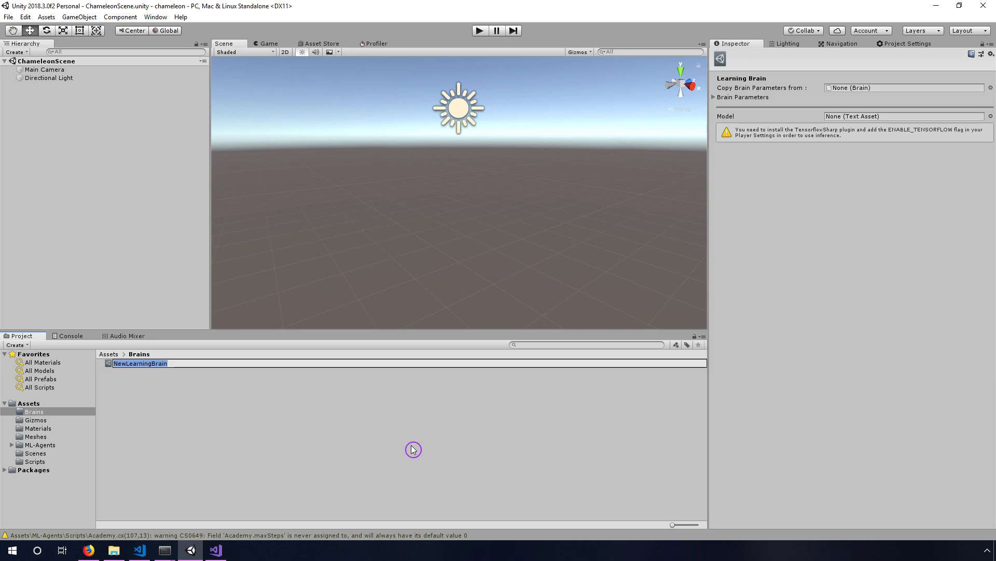
type("ChameleonLearning")
key("Return")
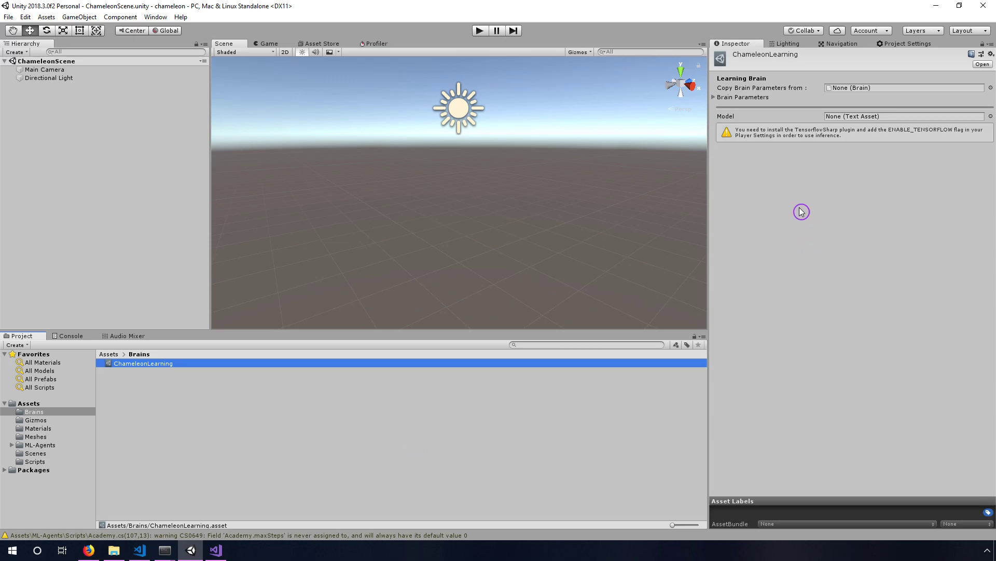
- Expand Brain Parameters and add an 84x84 visual observation
left_click(715, 98)
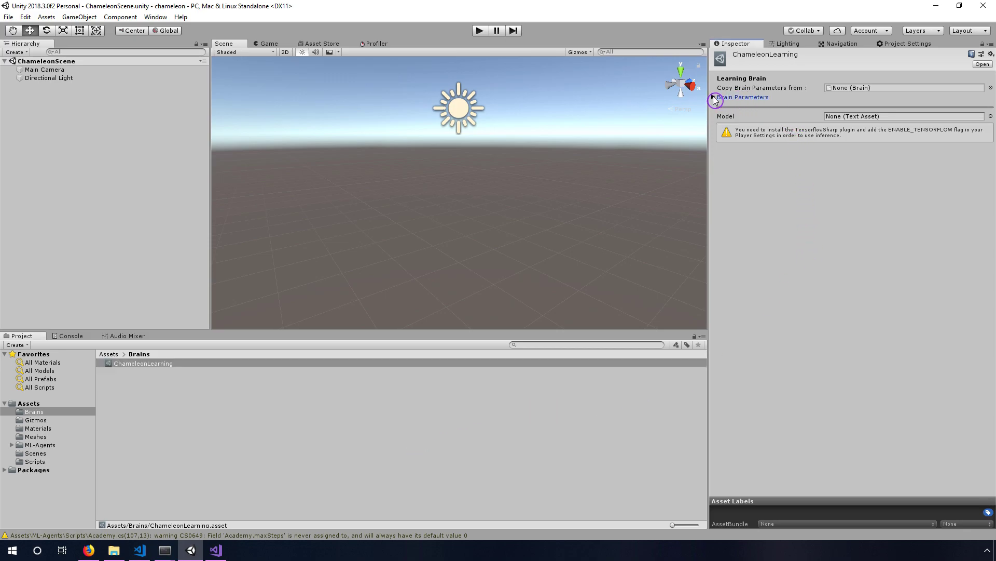
left_click(714, 98)
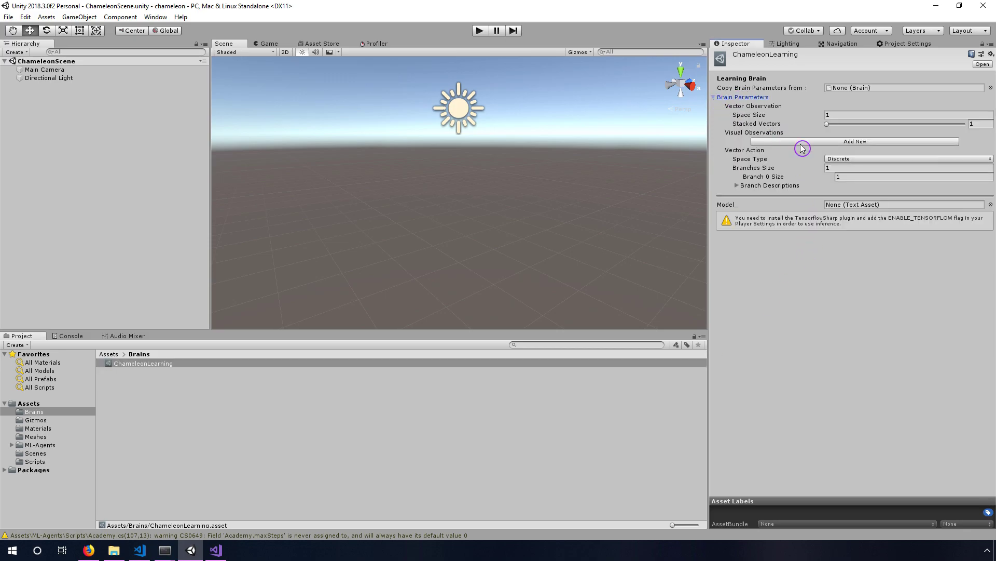
left_click(840, 116)
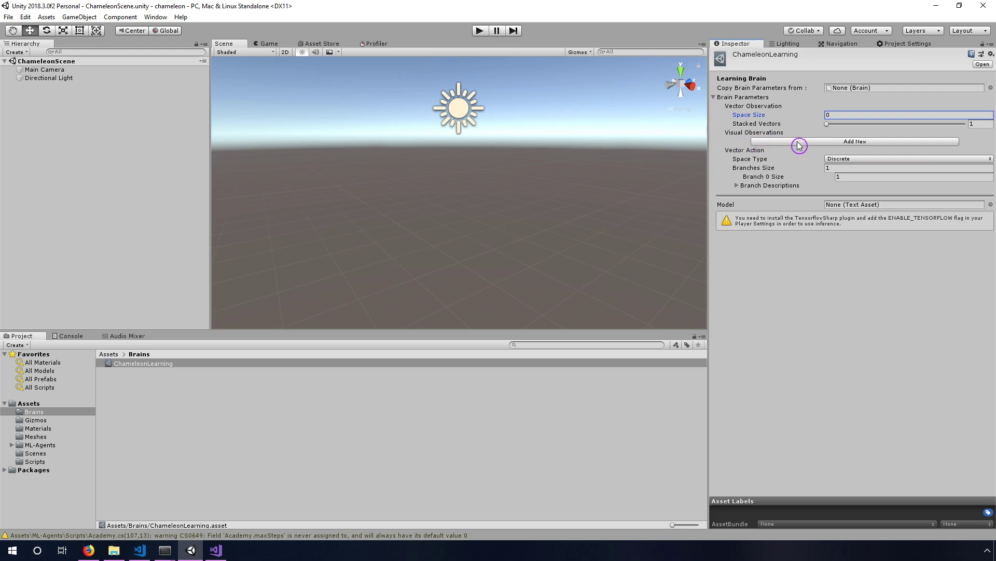
left_click(881, 145)
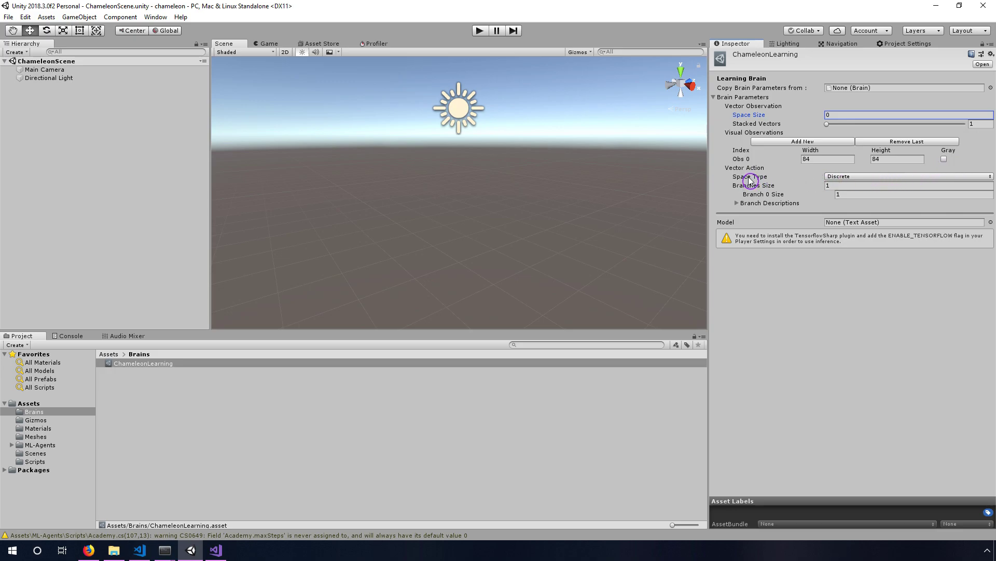
- Set three discrete action branches, each with size 3
left_click(854, 185)
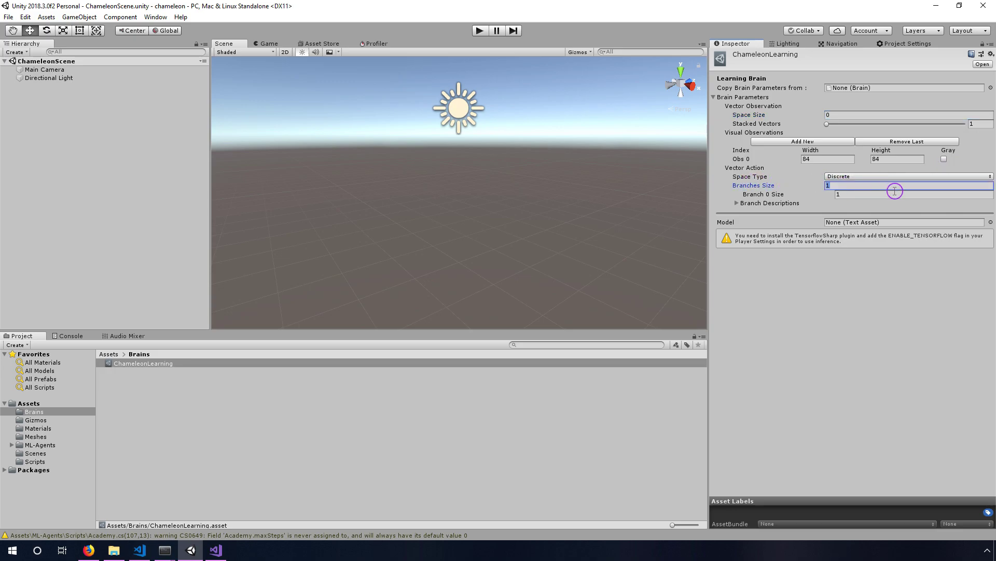
type("3")
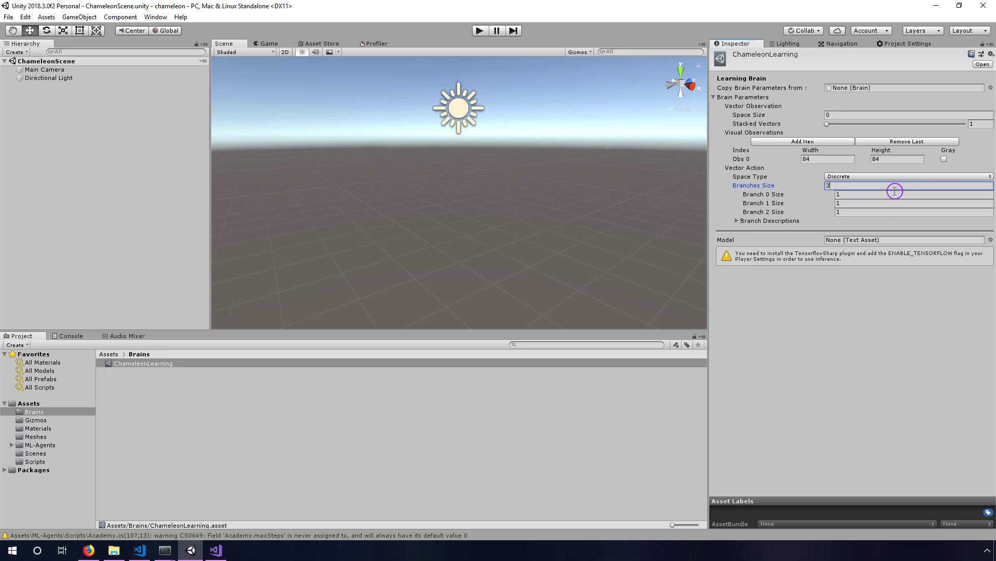
left_click(874, 193)
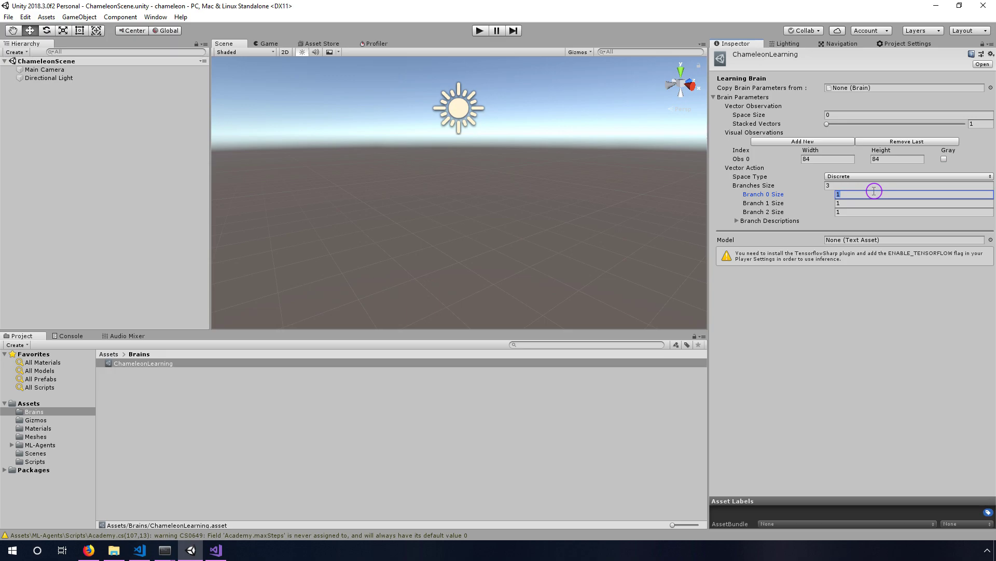
type("3")
left_click(856, 202)
type("3")
left_click(857, 212)
type("3")
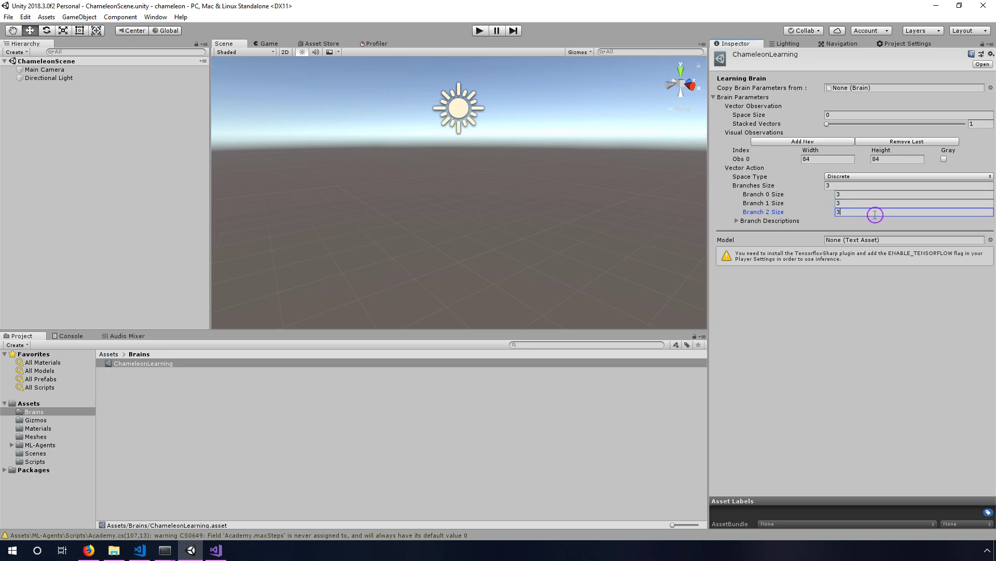
left_click(873, 195)
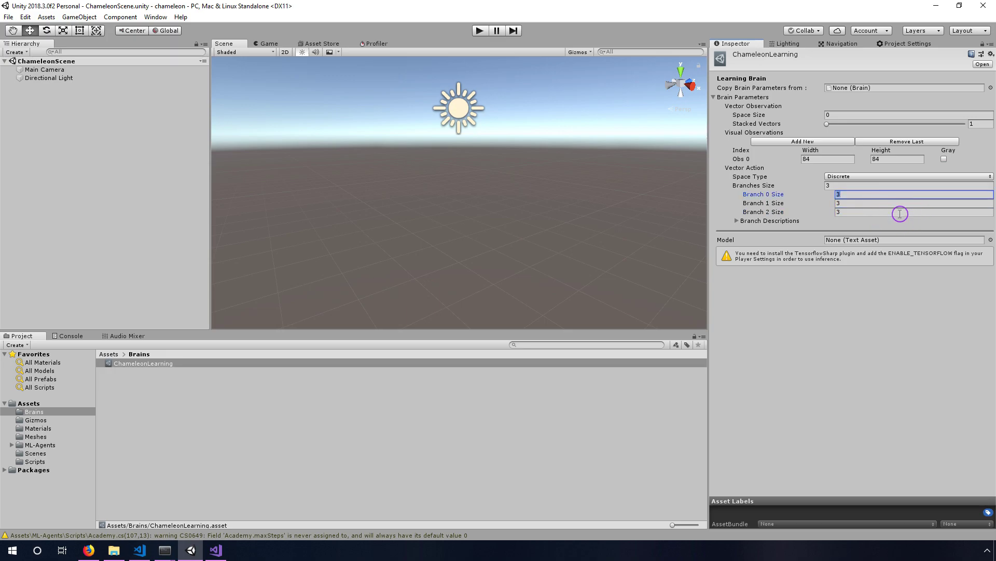
left_click(919, 213)
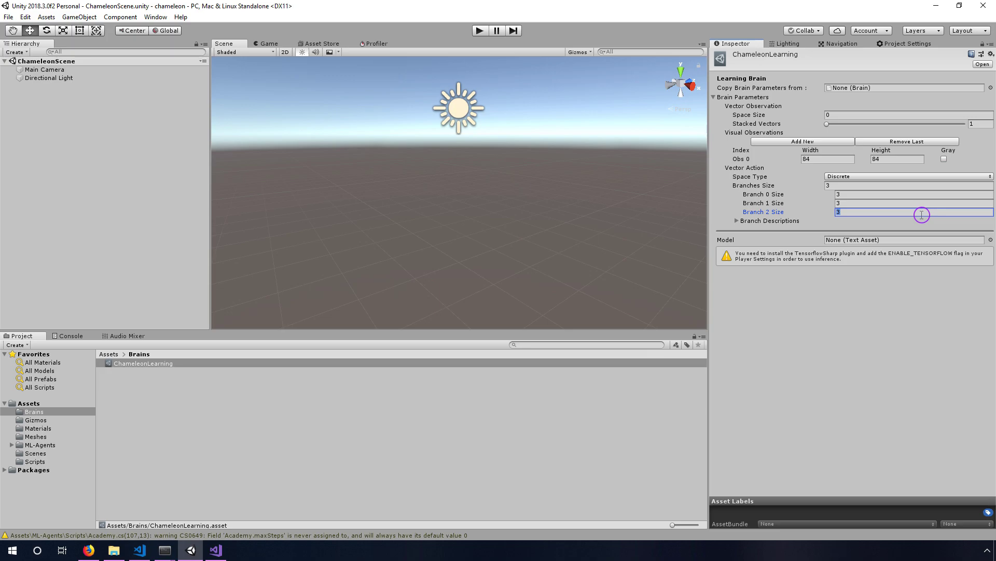
- Label branch descriptions 0–2 as red, green and blue
left_click(737, 221)
left_click(845, 239)
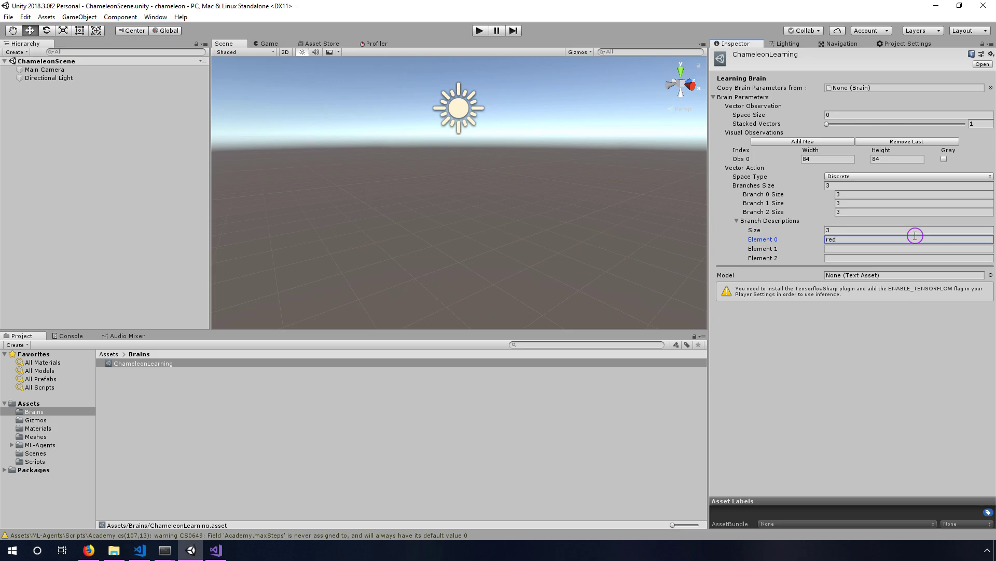
left_click(846, 249)
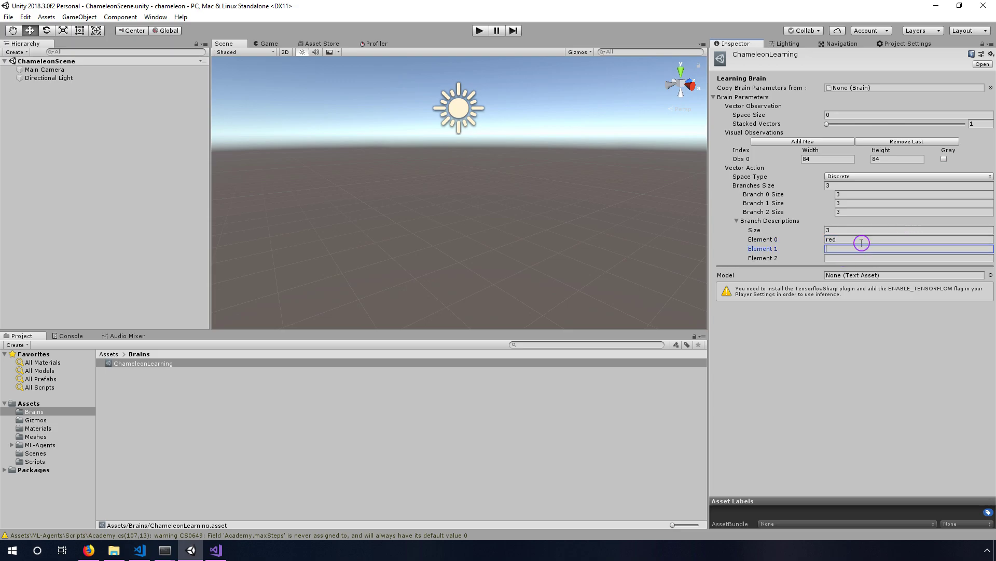
left_click(841, 257)
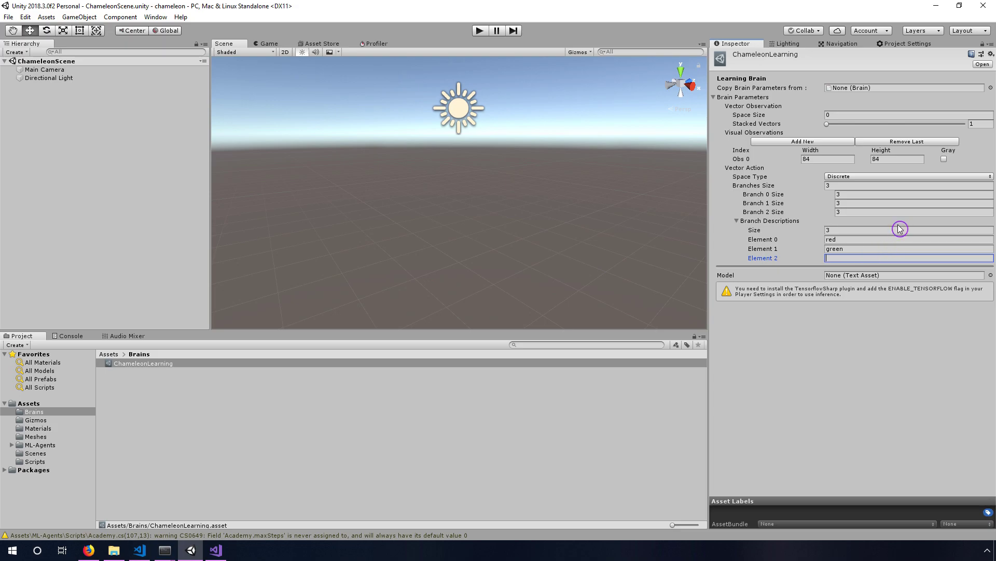
type("lue")
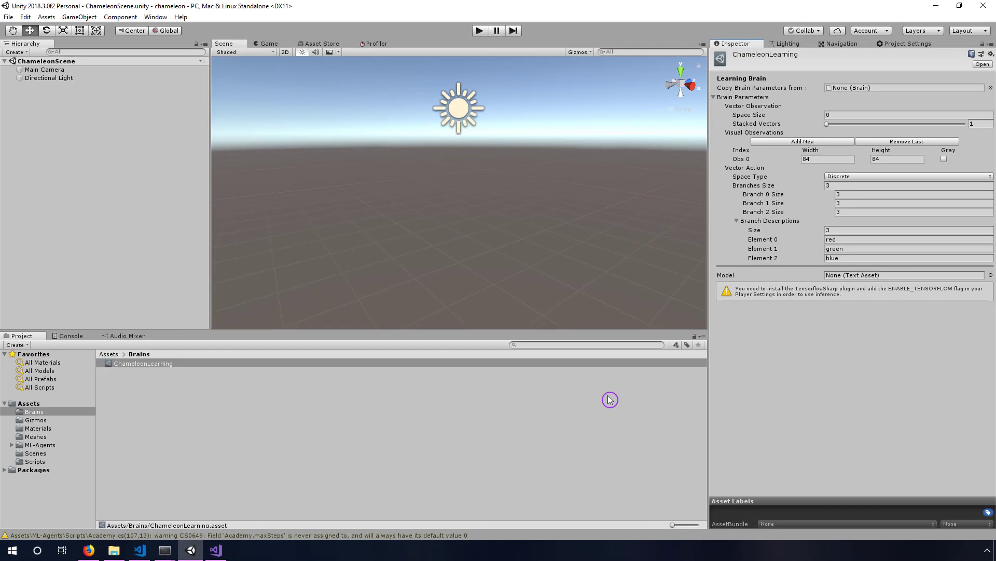
left_click(46, 107)
- Create an empty object in the Hierarchy and rename it Academy
right_click(46, 103)
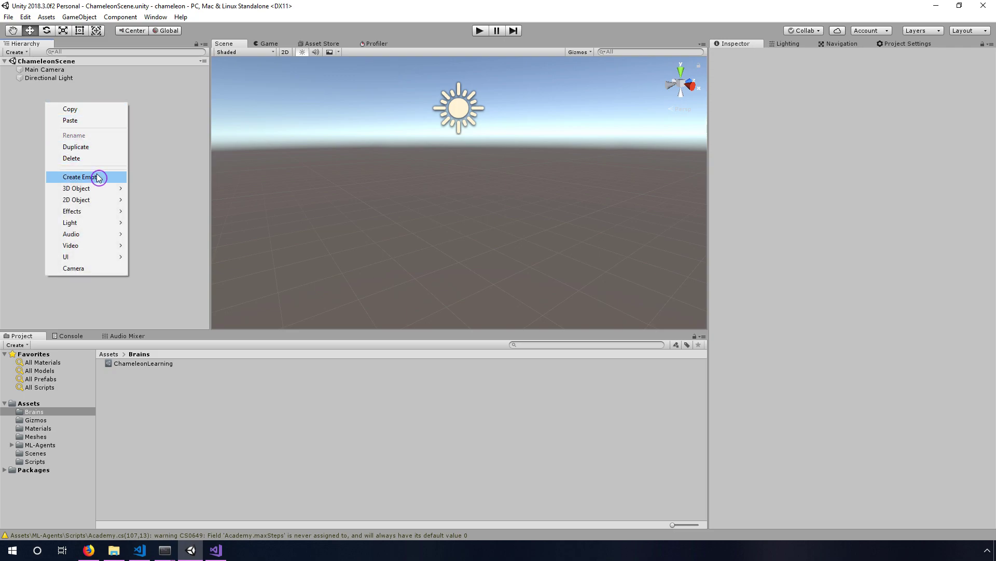
left_click(116, 178)
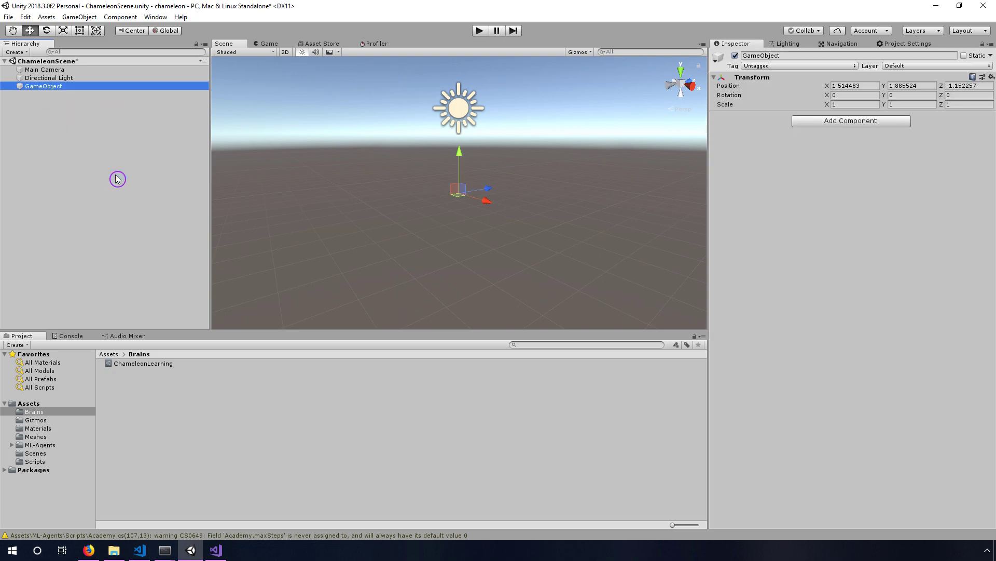
left_click(799, 55)
type("A")
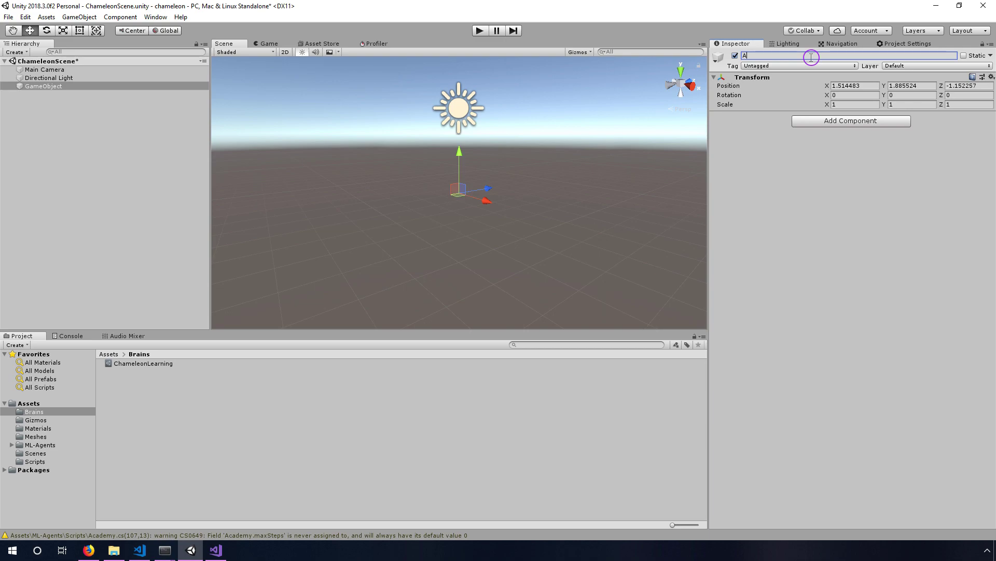
type("cademy")
left_click(823, 172)
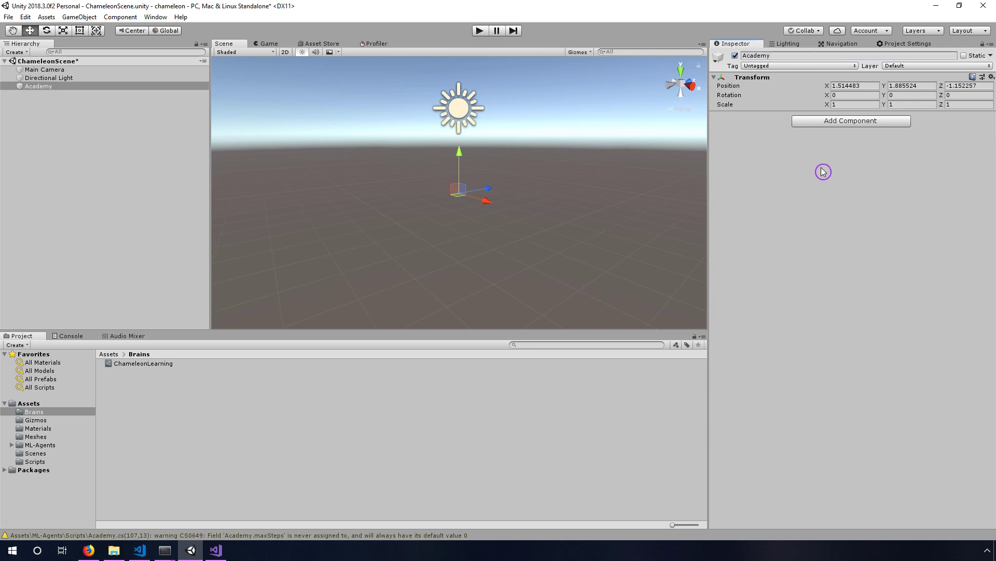
- Attach the Chameleon Academy script to the Academy object
left_click(836, 121)
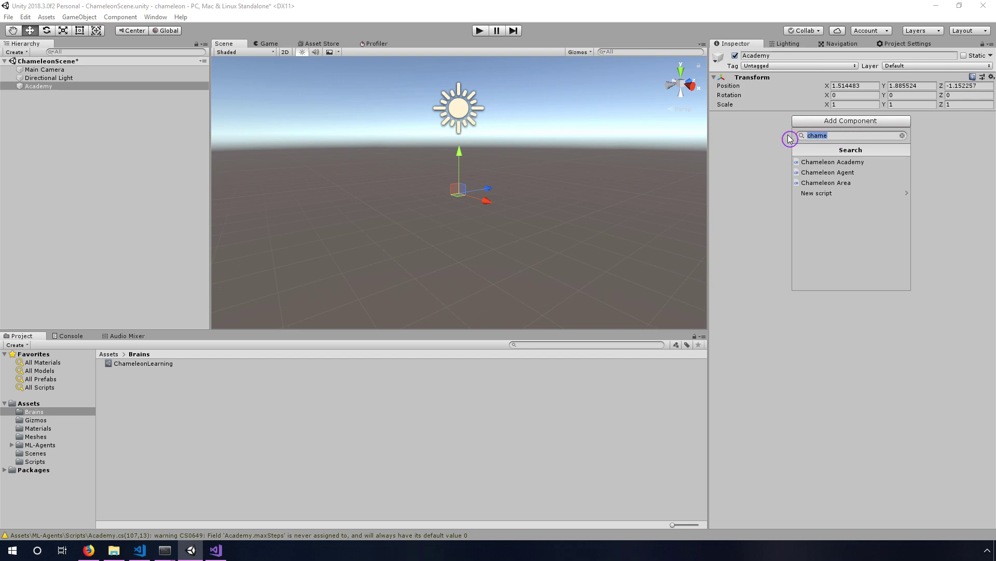
type("chame")
left_click(818, 162)
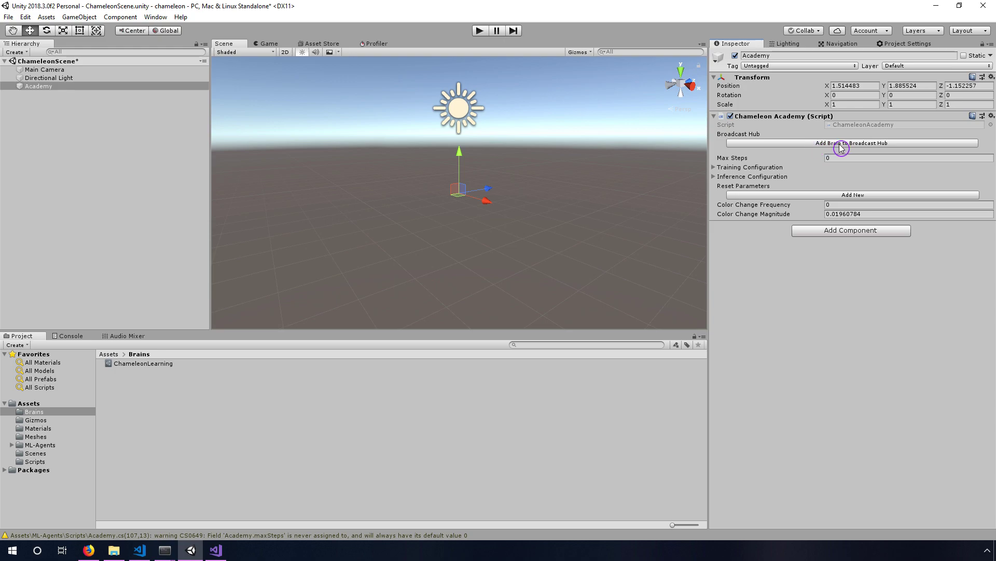
- Add ChameleonLearning to the Broadcast Hub with Control ticked
left_click(911, 147)
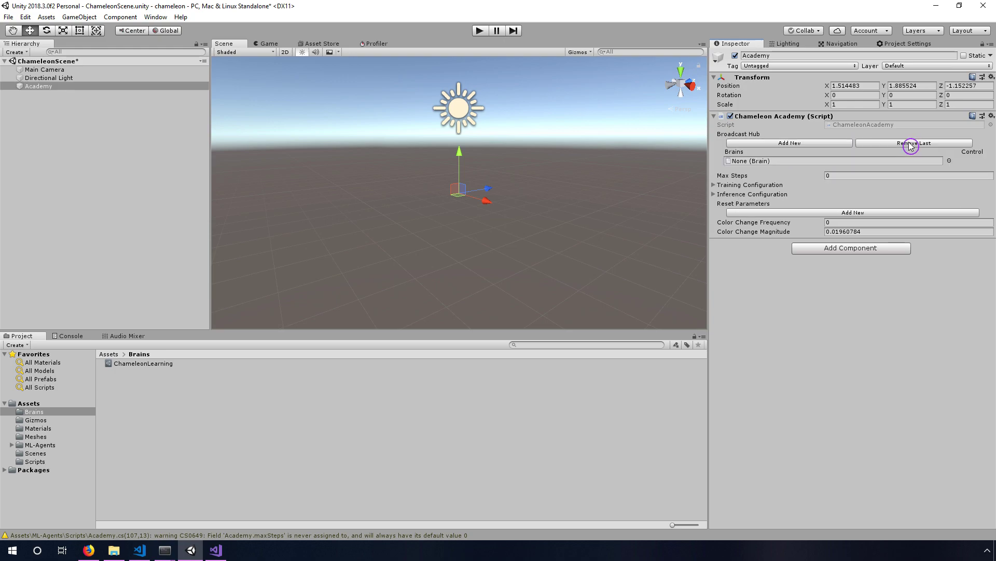
left_click(949, 160)
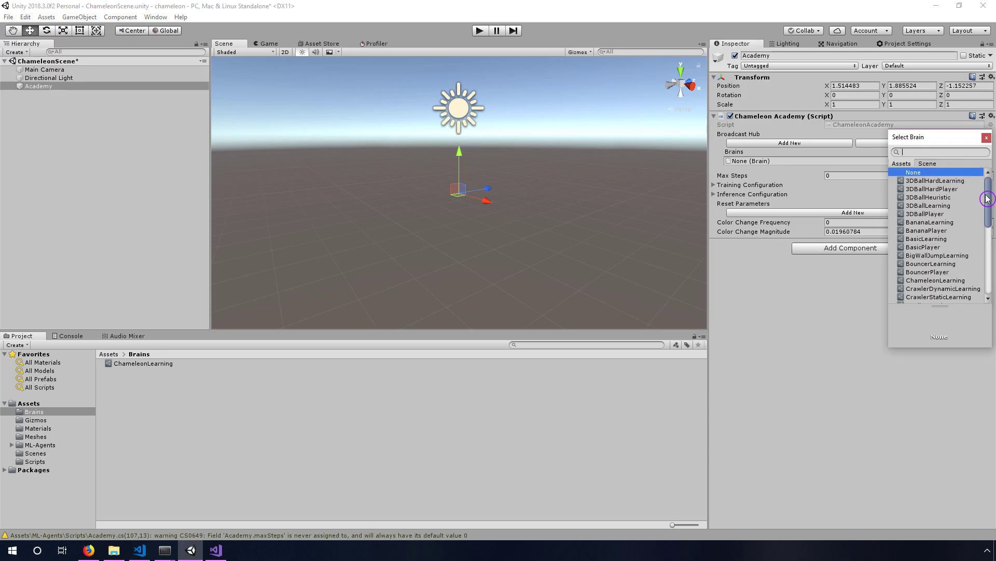
left_click_drag(987, 199, 987, 213)
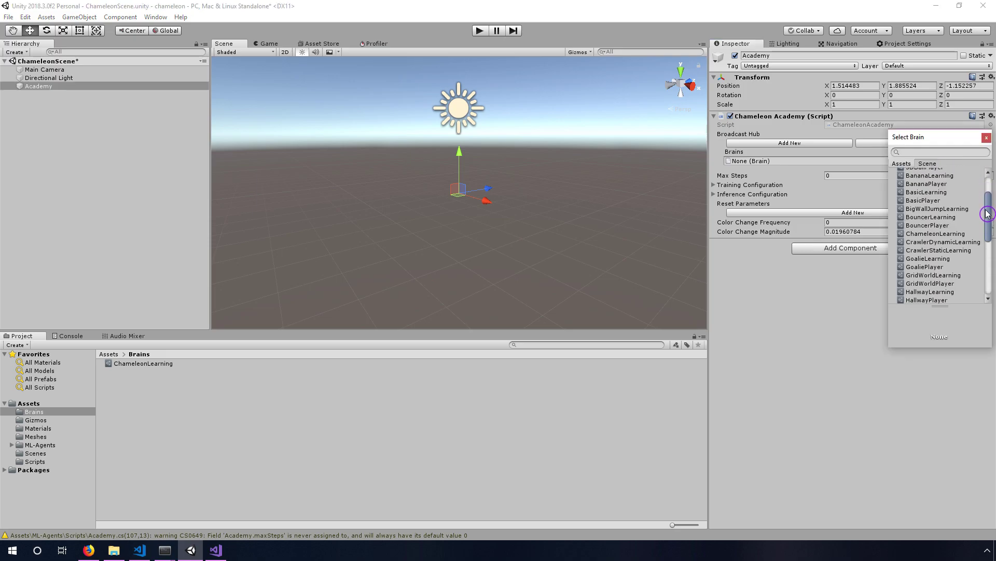
left_click(942, 234)
double_click(942, 235)
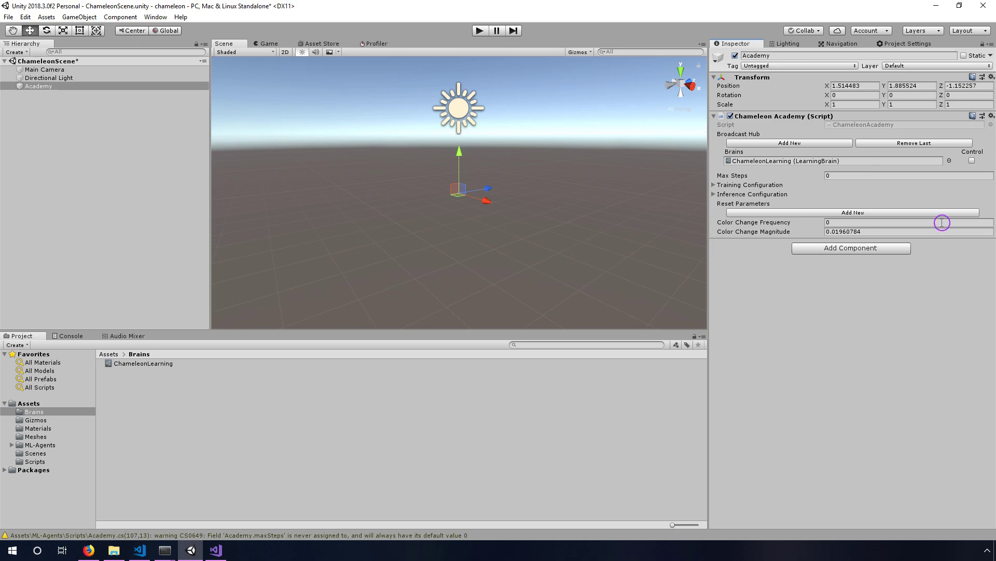
left_click(972, 162)
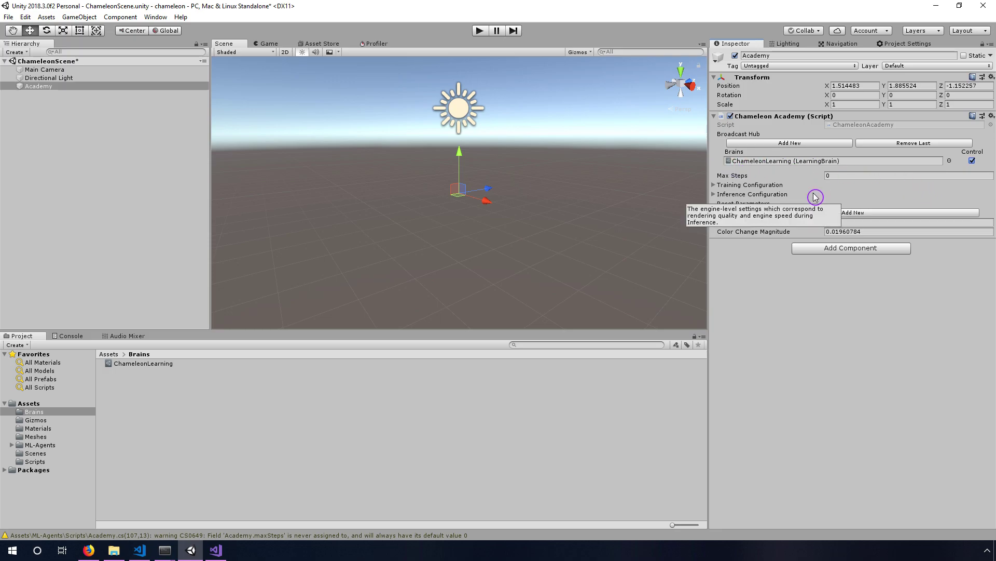
- Set the Academy's Max Steps to 1000
left_click(845, 176)
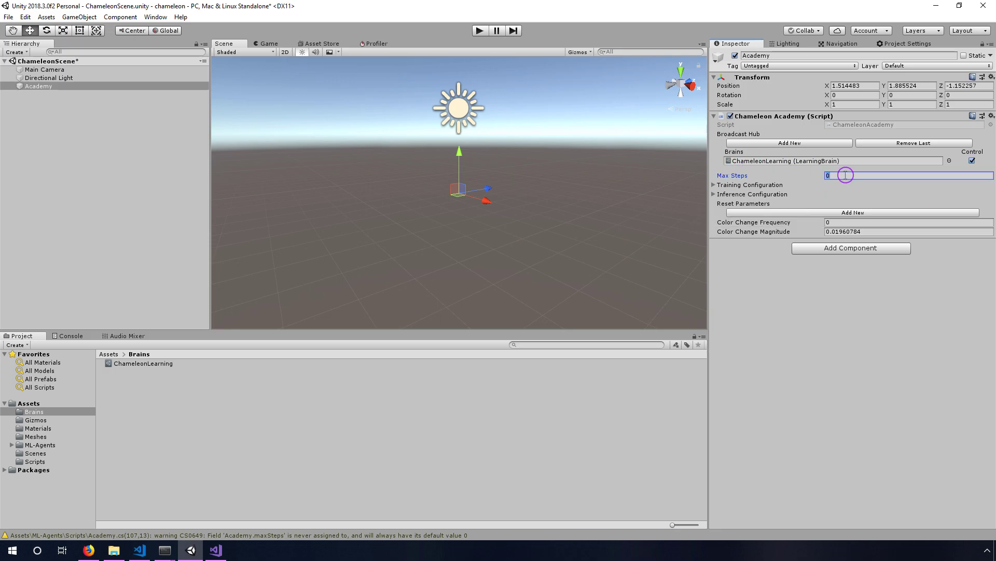
type("1000")
left_click(929, 325)
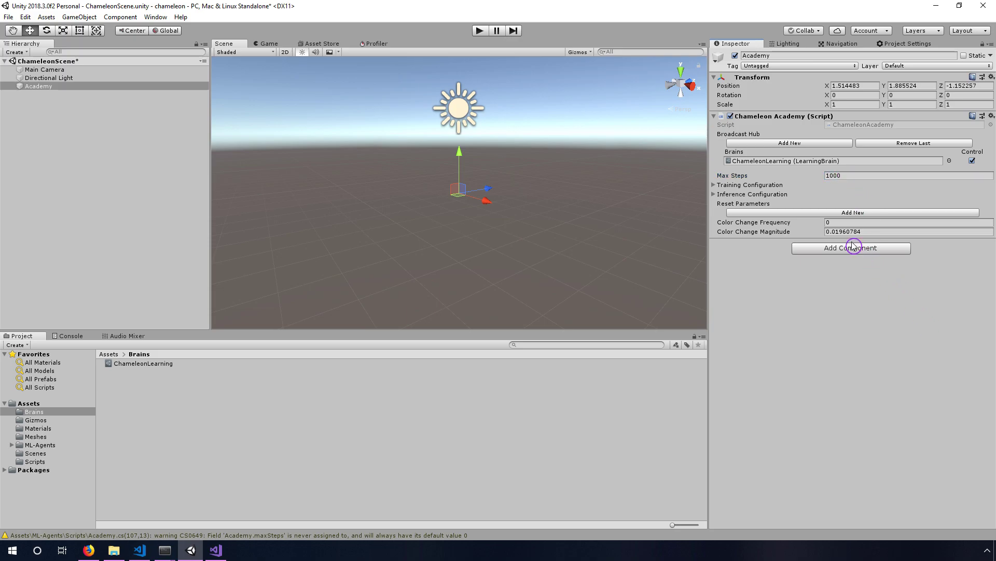
mouse_move(716, 187)
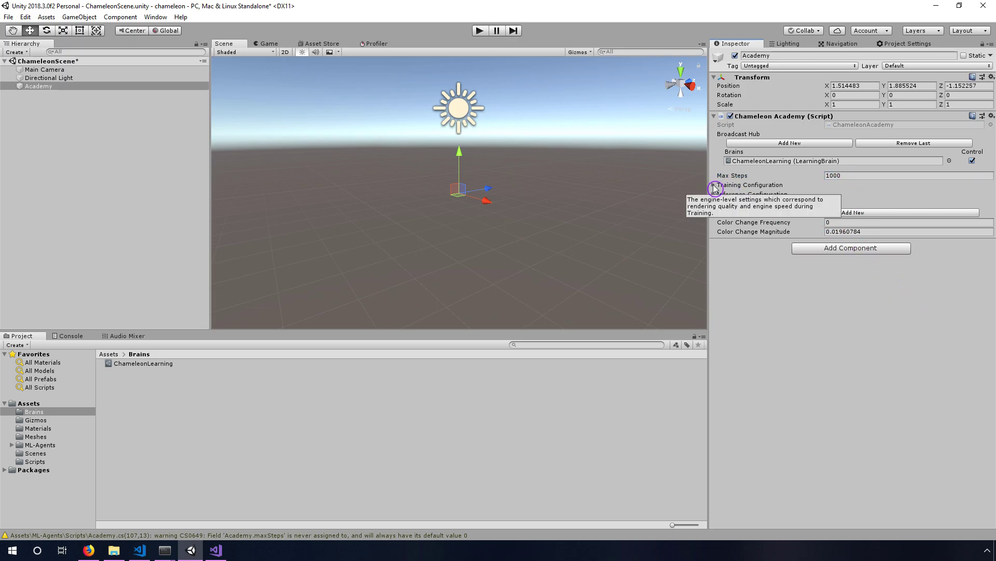
- Add a reset parameter named coloraccuracy with value 0.7
left_click(833, 213)
left_click(793, 221)
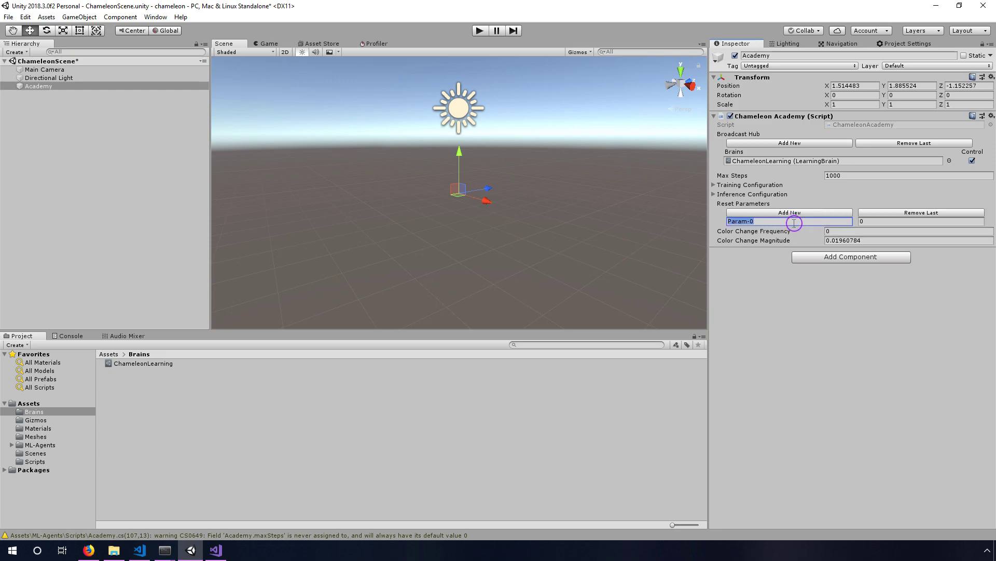
type("coloraccuracy")
left_click(873, 221)
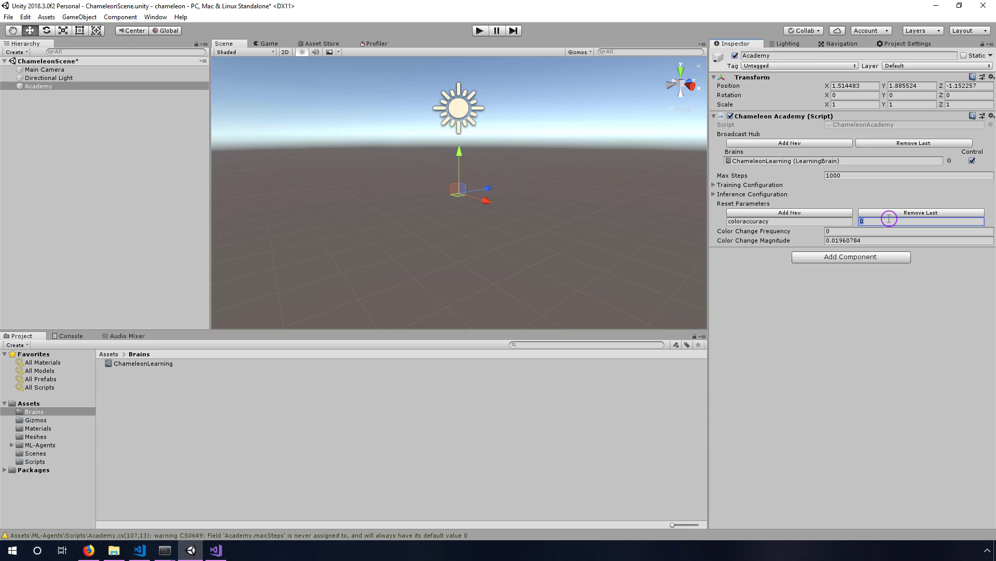
left_click(889, 220)
type(".7")
key("Return")
- Adjust Color Change Frequency and enter 5/255 as the Color Change Magnitude
left_click(854, 231)
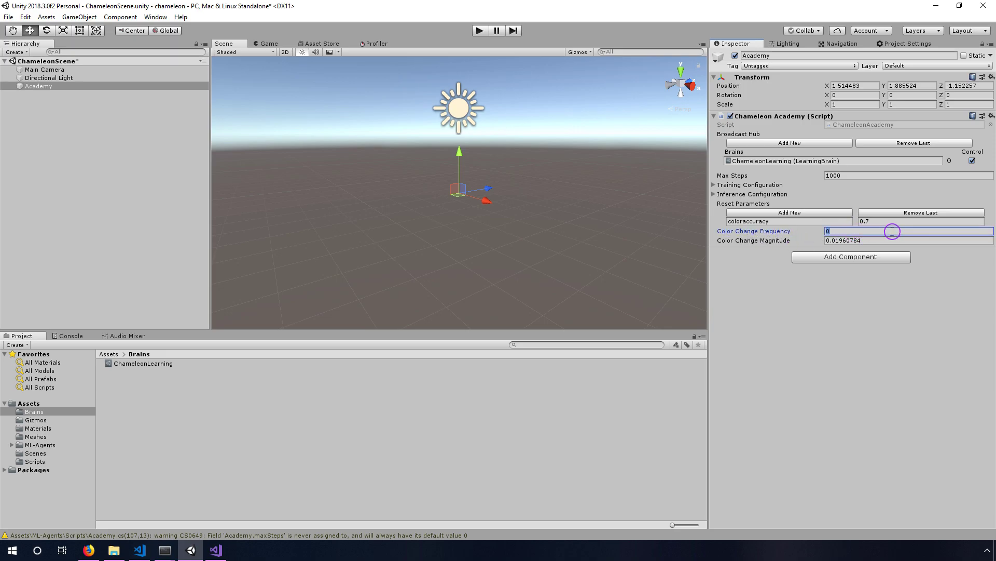
left_click(839, 232)
left_click(852, 232)
left_click(863, 233)
left_click(864, 240)
left_click(847, 241)
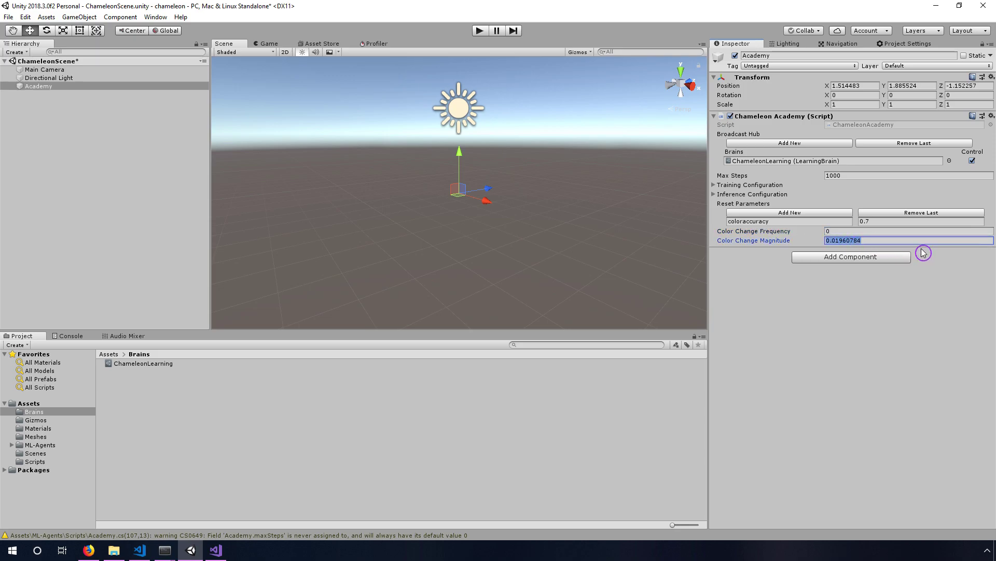
left_click(885, 241)
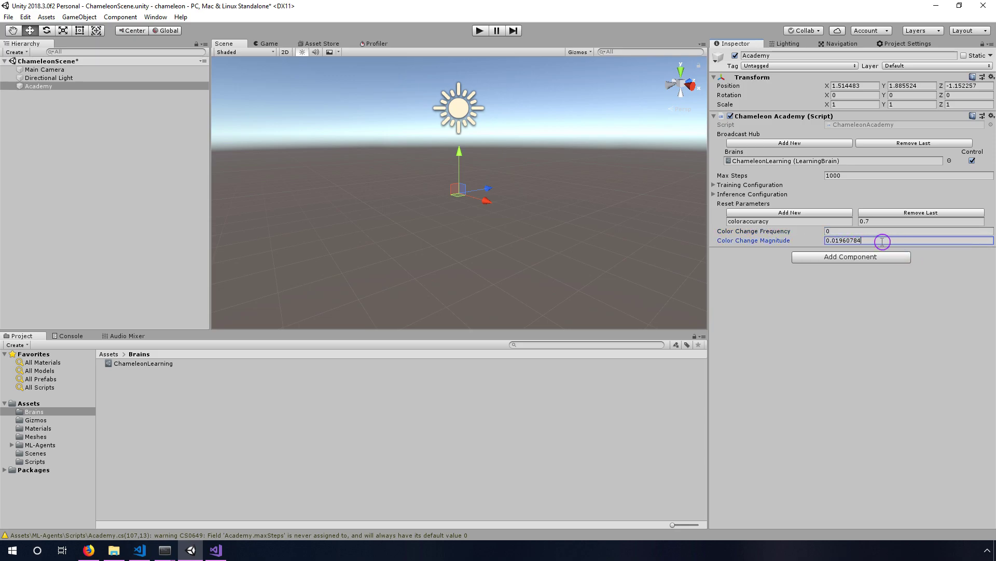
left_click(808, 240)
type("5/")
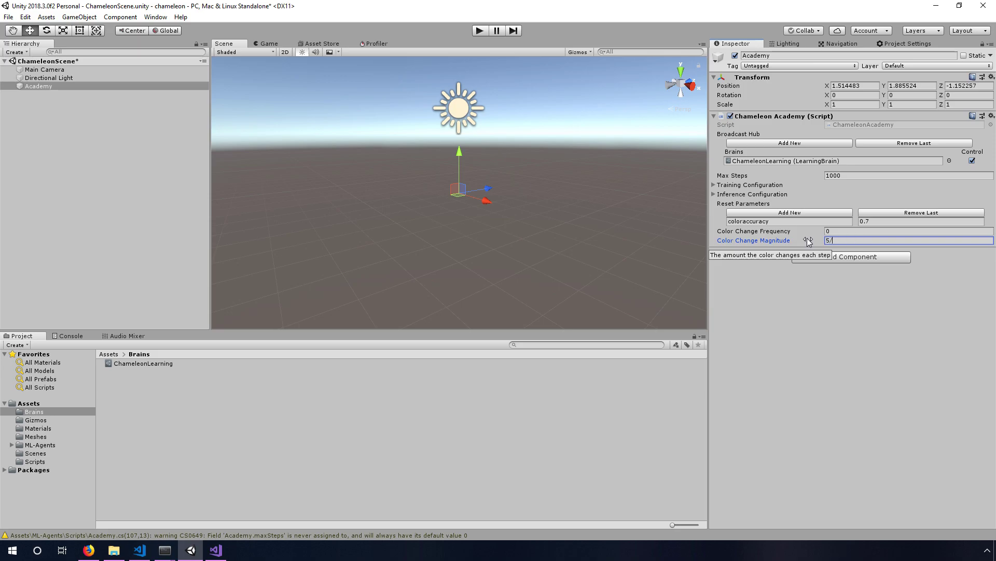
type("255")
- Commit 5/255, expand Training Configuration, then change Color Change Magnitude to 0.1
key("Return")
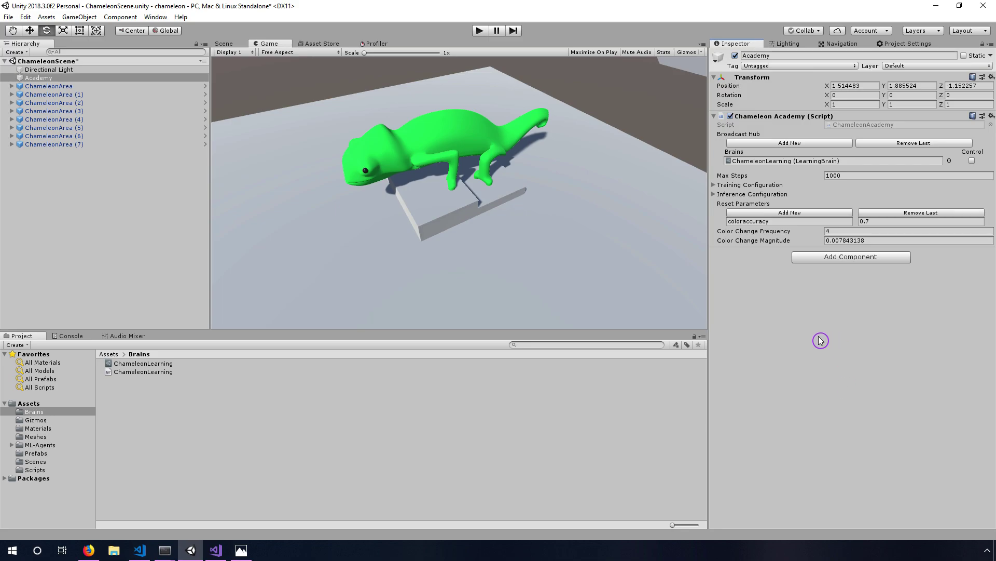
left_click(716, 185)
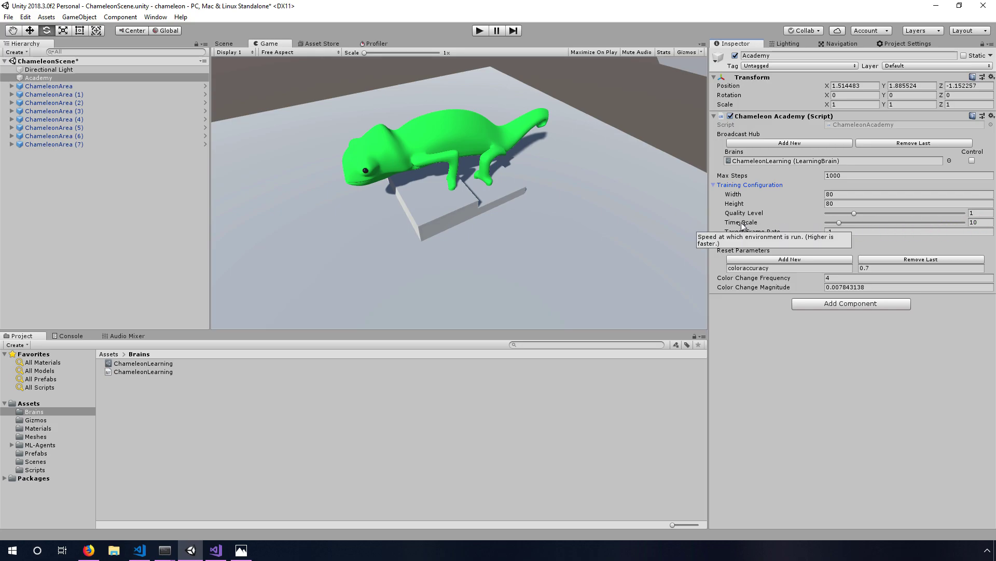
left_click(840, 224)
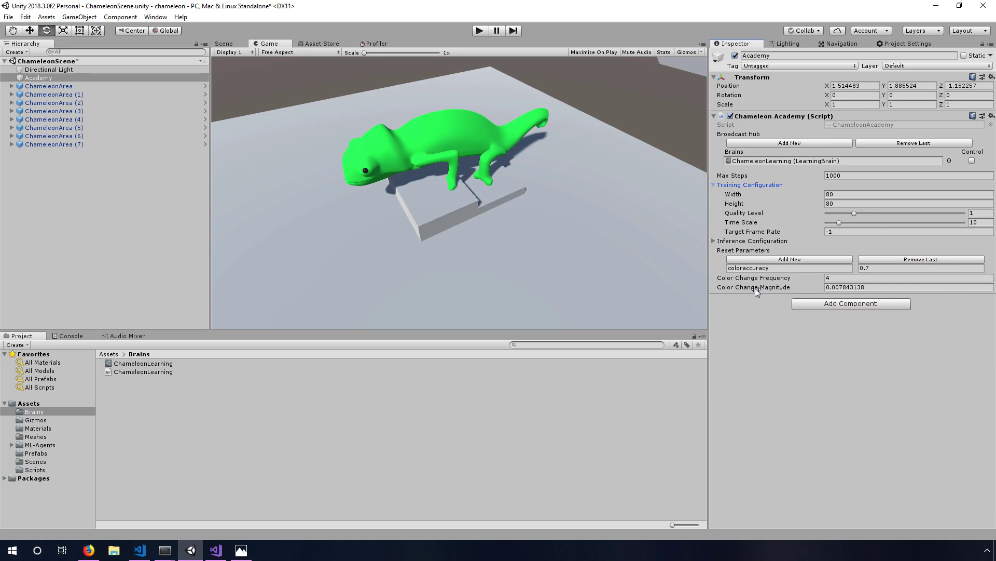
left_click(862, 285)
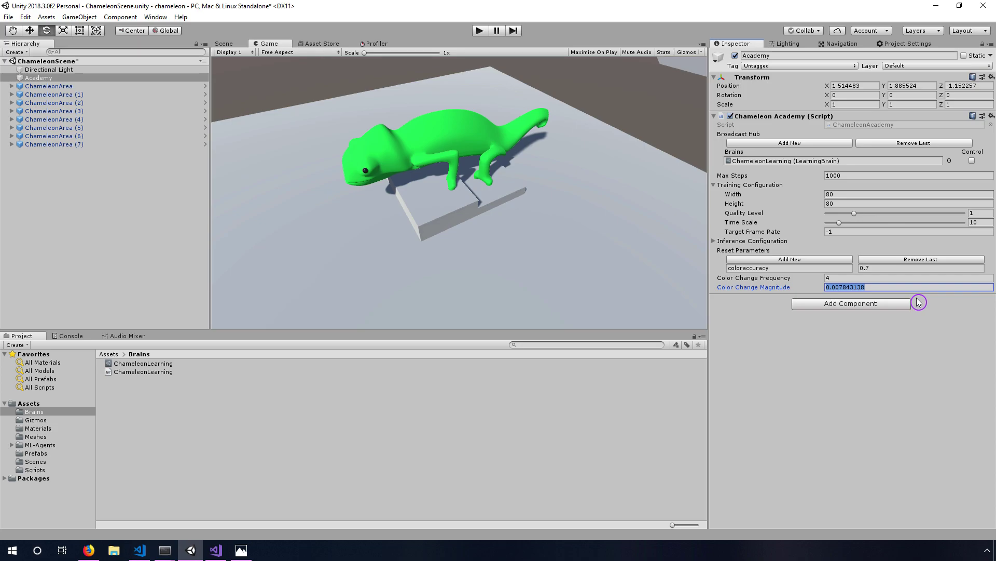
type(".1")
left_click(921, 342)
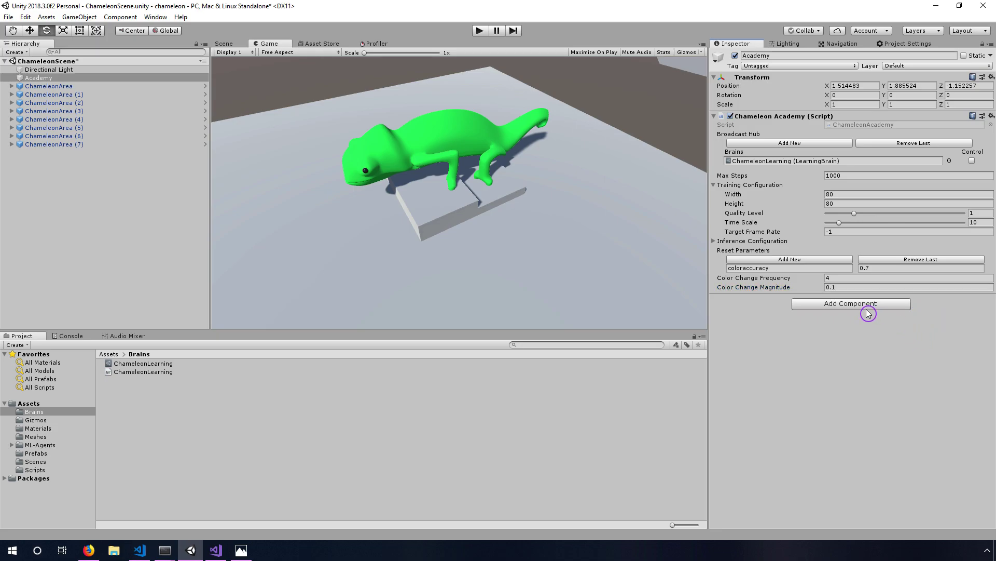
- Set Color Change Frequency to 0
left_click(846, 279)
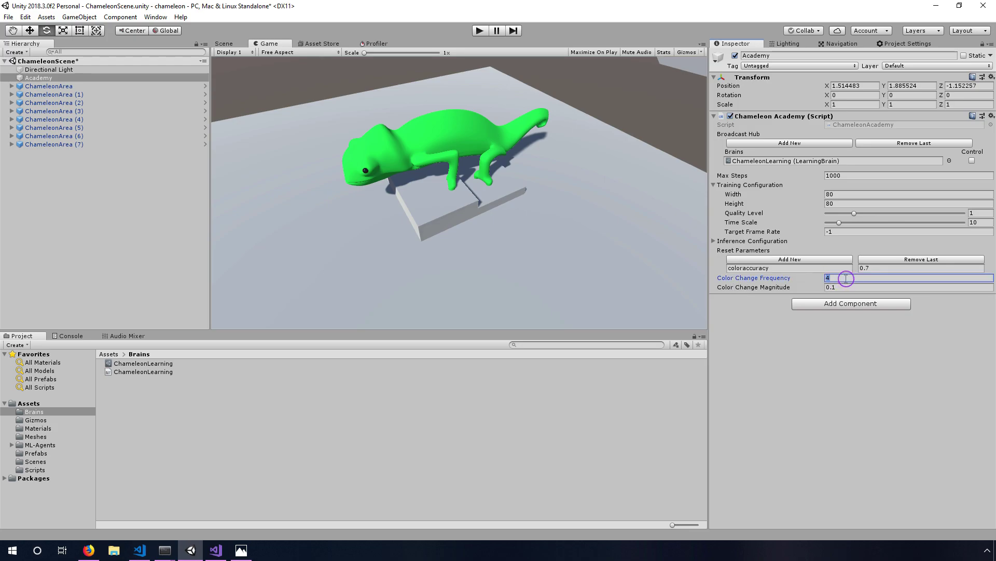
type("0")
left_click(888, 368)
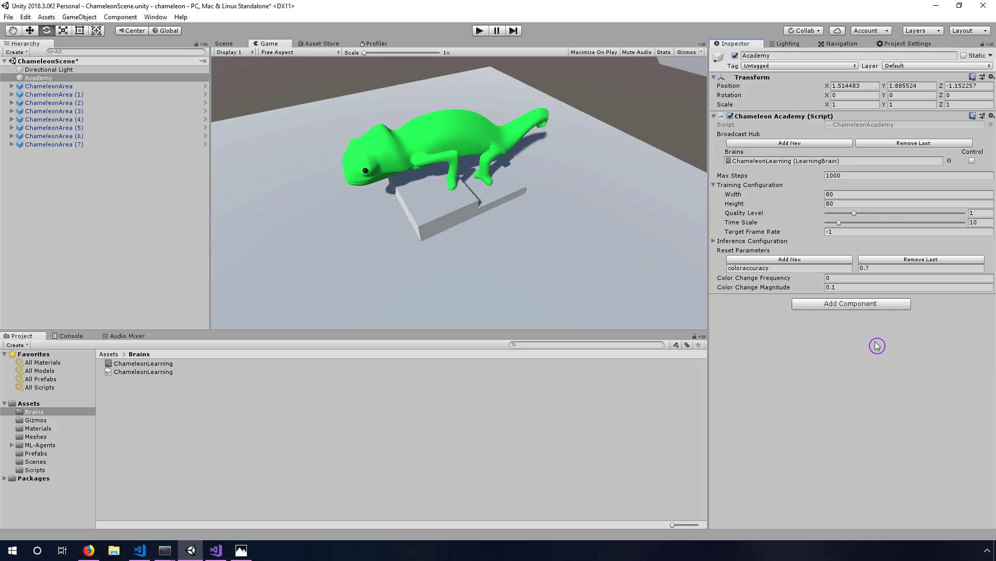
- Enter 0.1 as the Color Change Magnitude
left_click(845, 288)
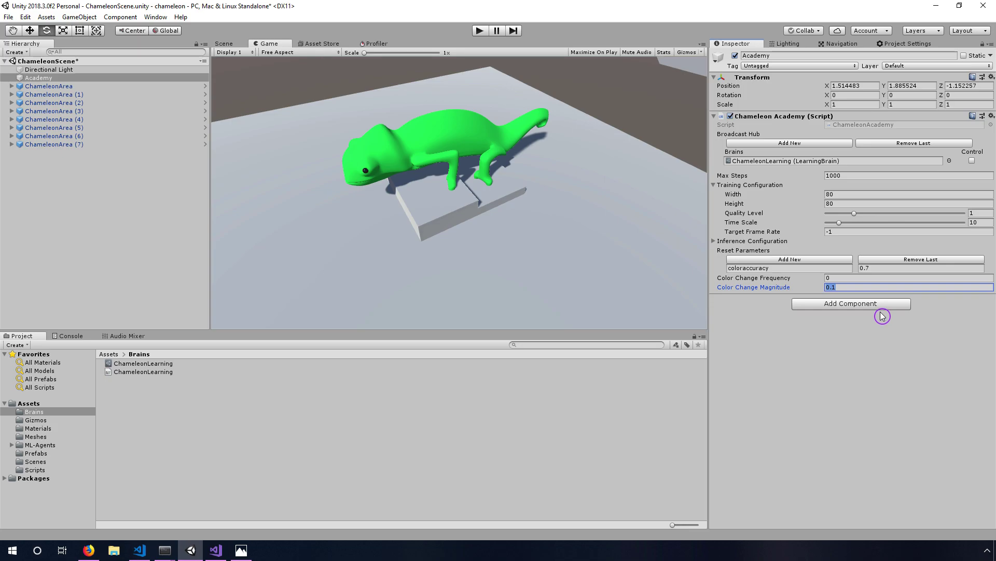
left_click(844, 279)
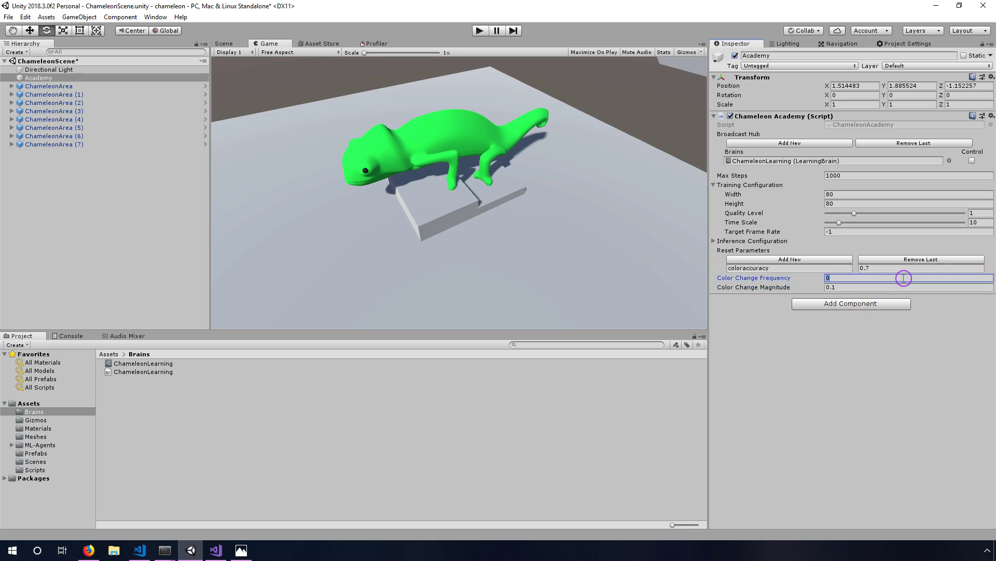
left_click(855, 287)
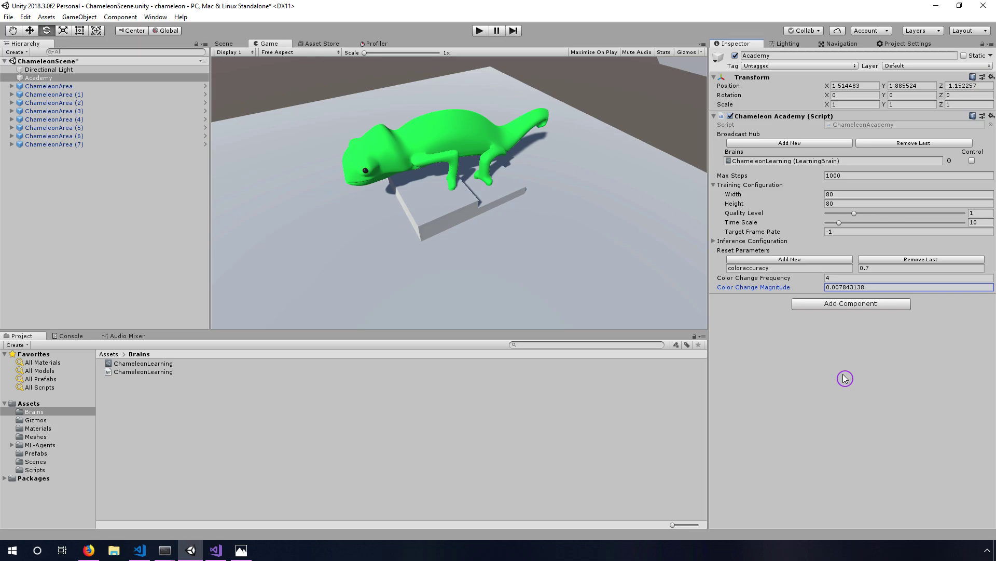
left_click(839, 278)
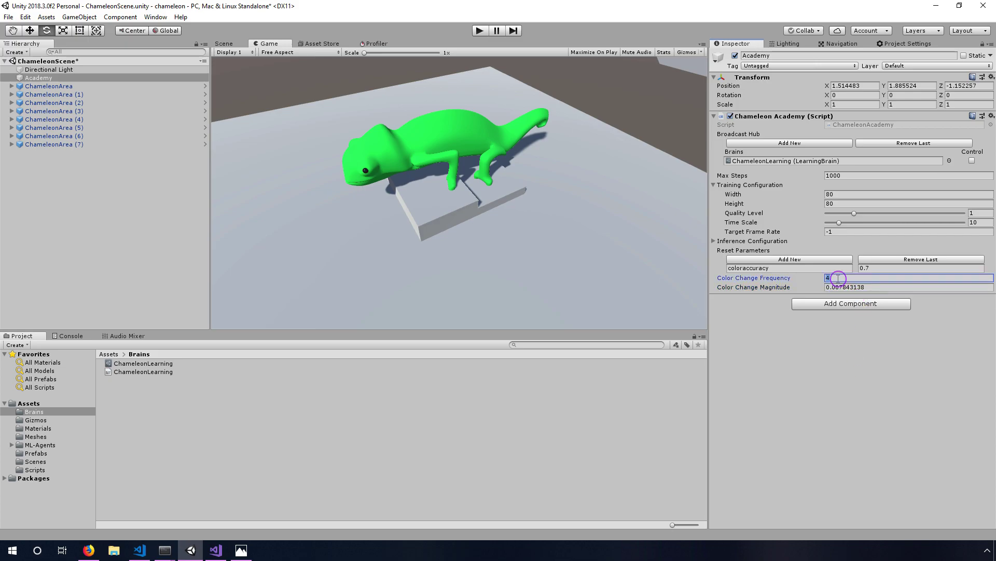
left_click(878, 285)
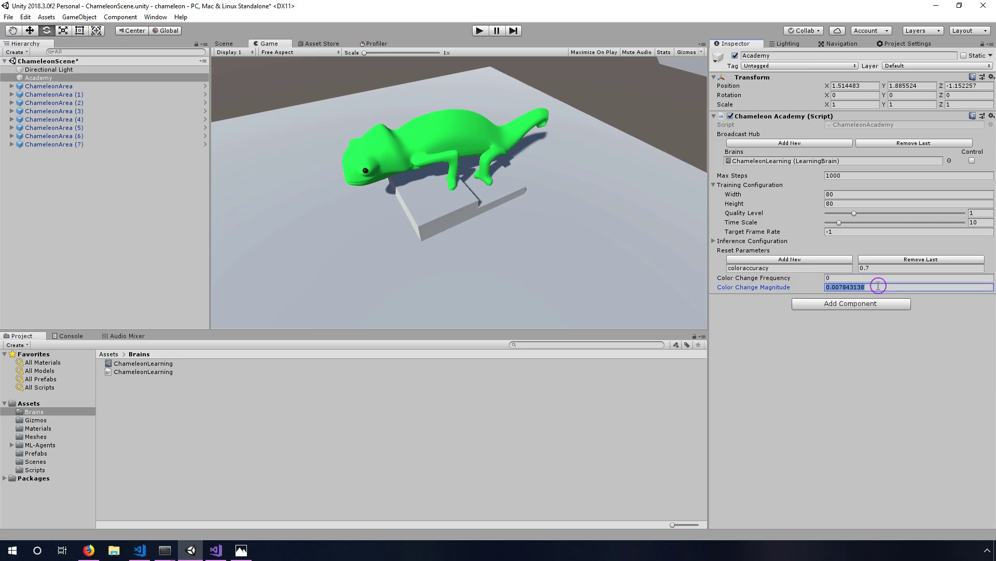
type("0.1")
key("Return")
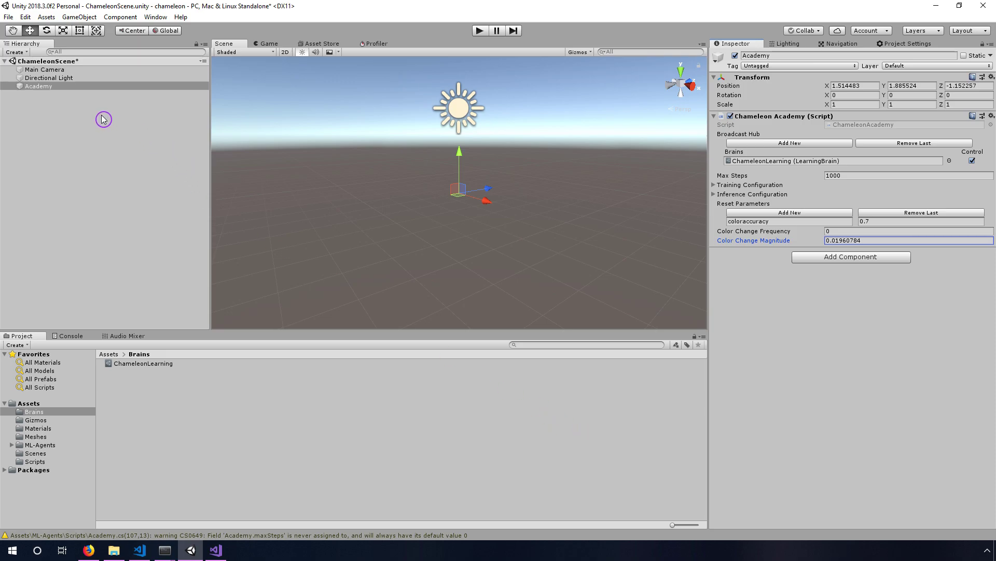
- Delete the Main Camera and create a new empty object
left_click(44, 69)
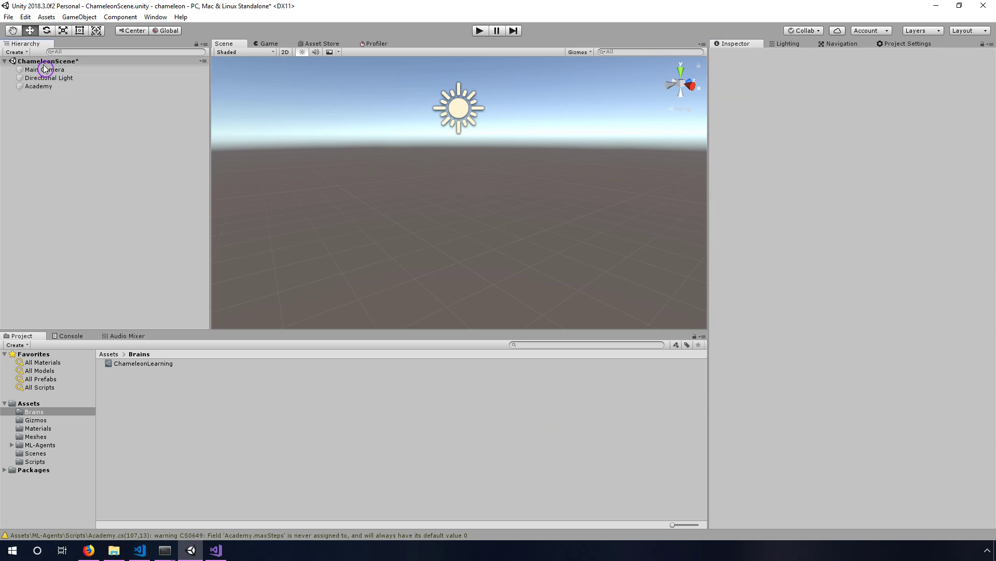
key("Delete")
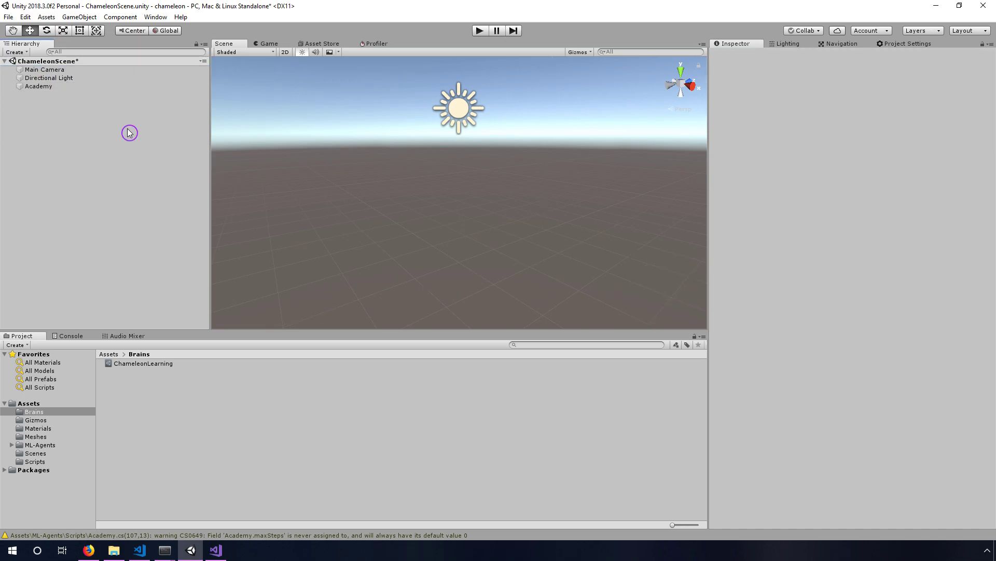
right_click(60, 105)
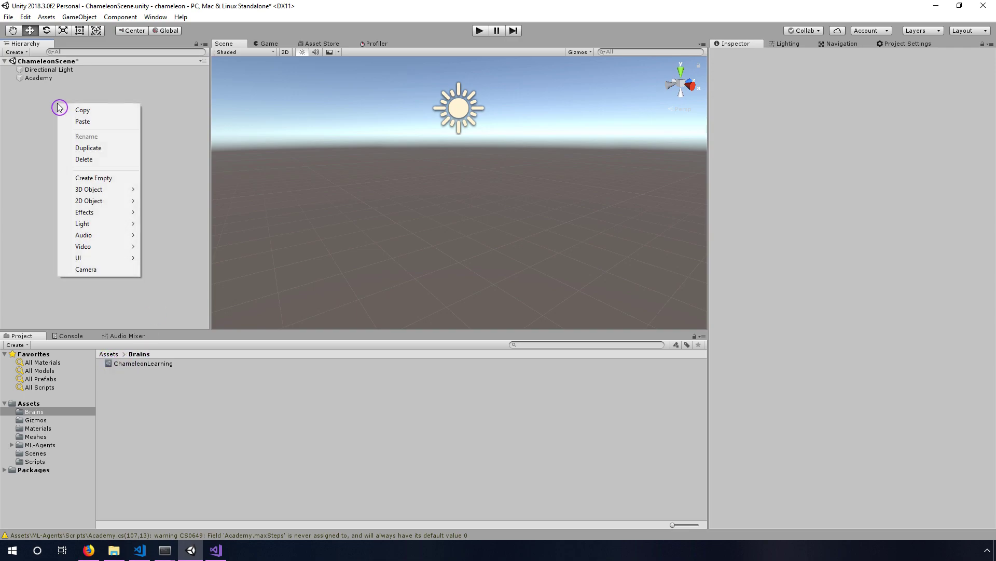
left_click(109, 179)
- Name the object ChameleonArea and set its position to 0, 0, 0
left_click(792, 55)
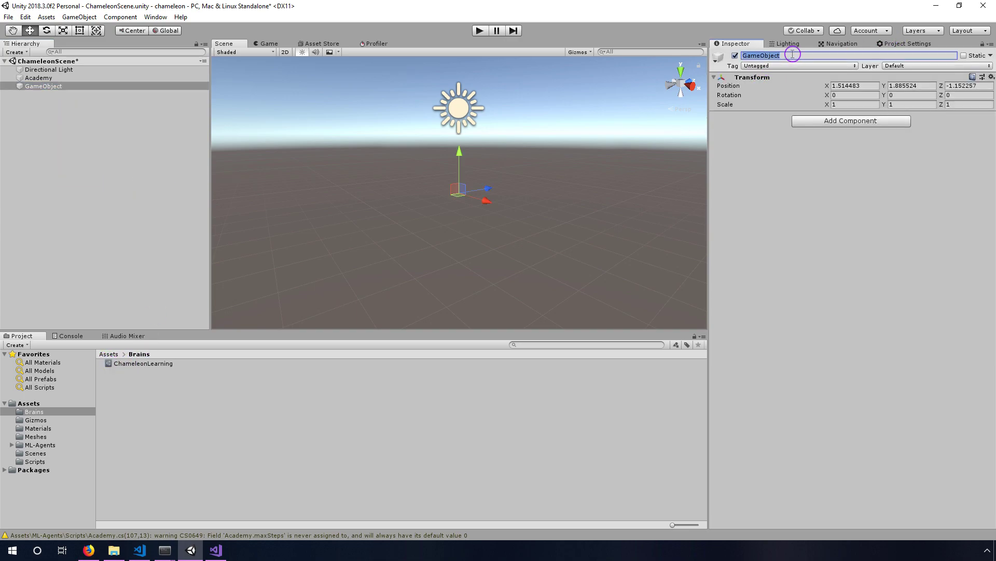
type("ChameleonArea")
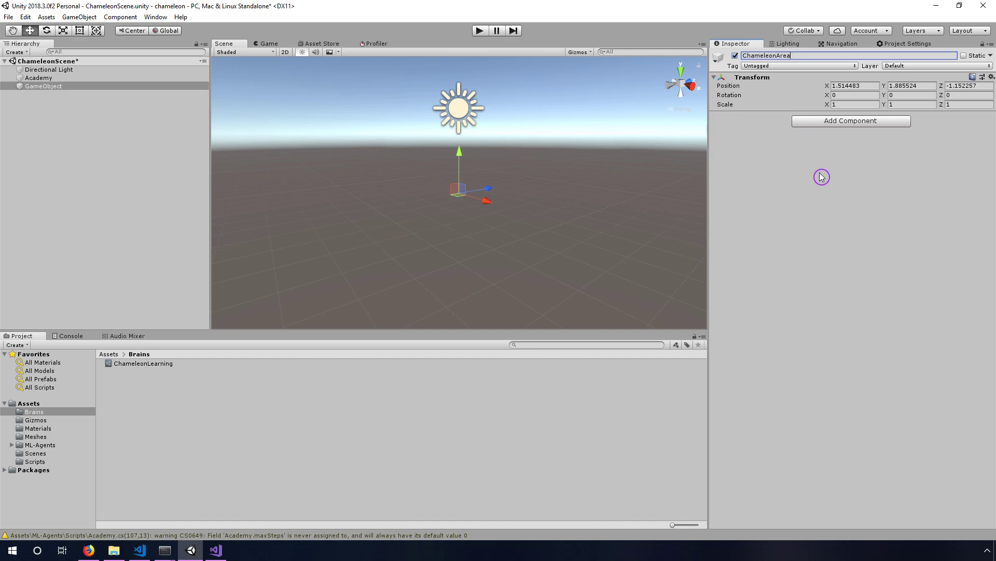
left_click(870, 88)
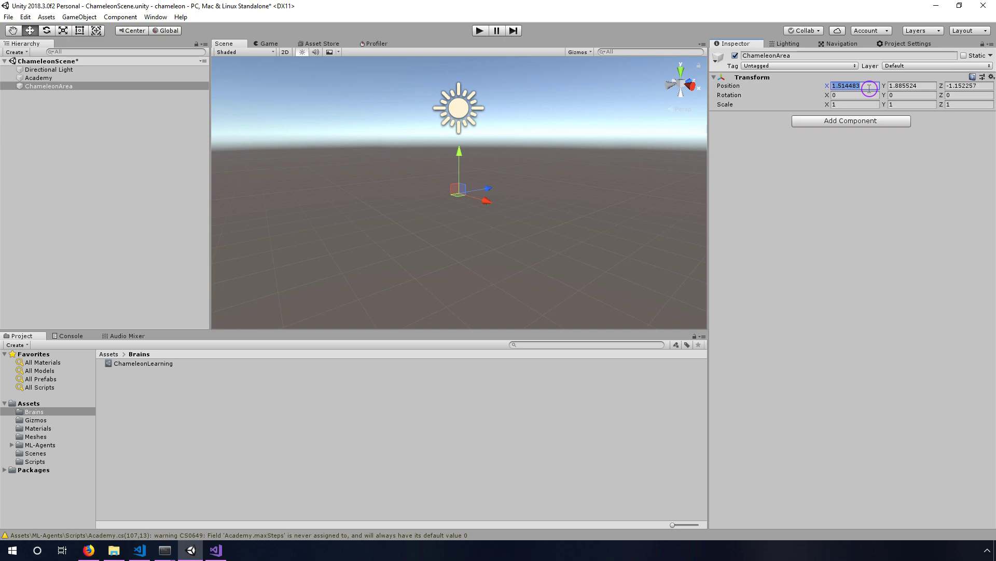
type("0")
key("Tab")
type("0")
key("Tab")
type("0")
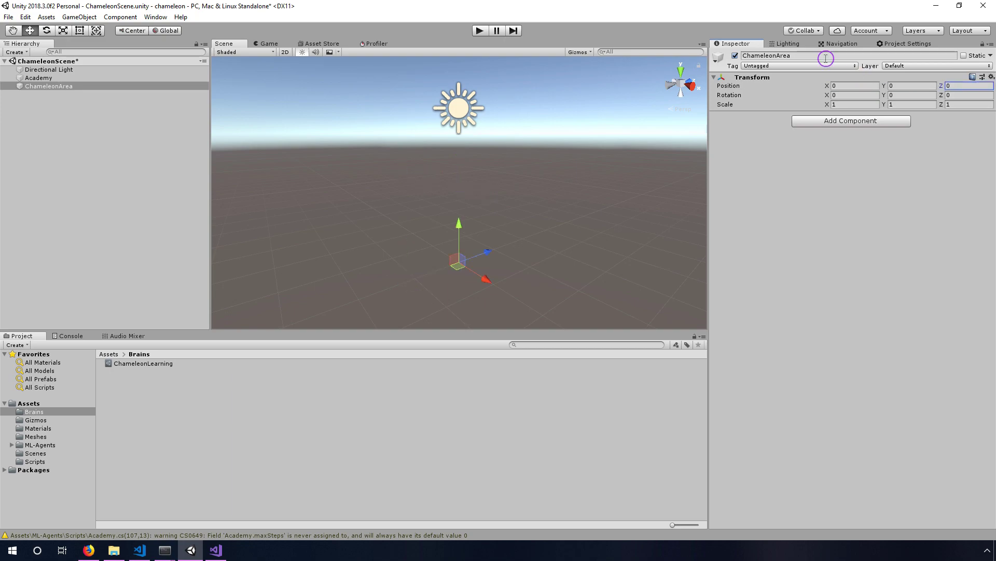
- Attach the Chameleon Area script to ChameleonArea
left_click(108, 354)
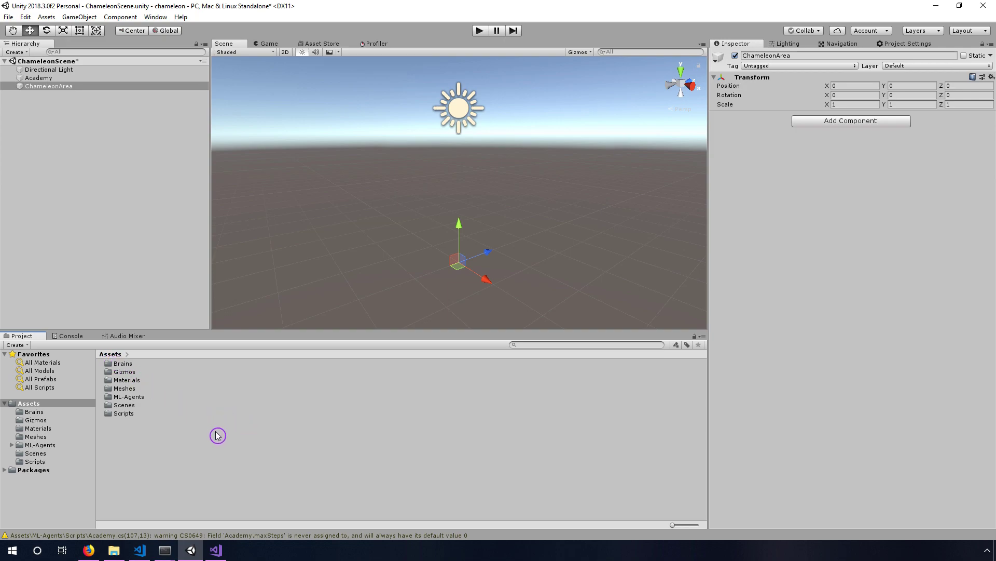
double_click(125, 414)
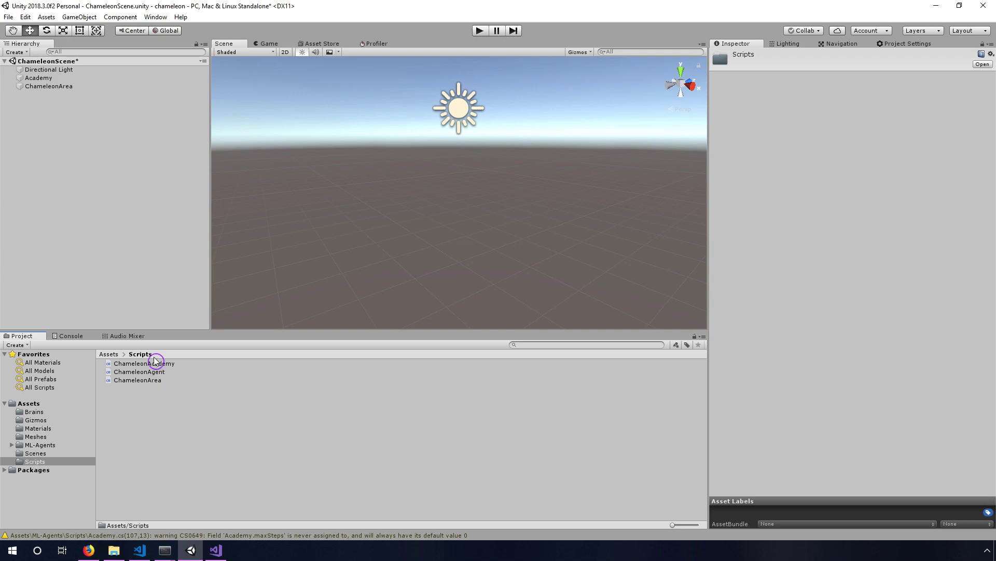
left_click(49, 86)
left_click(864, 121)
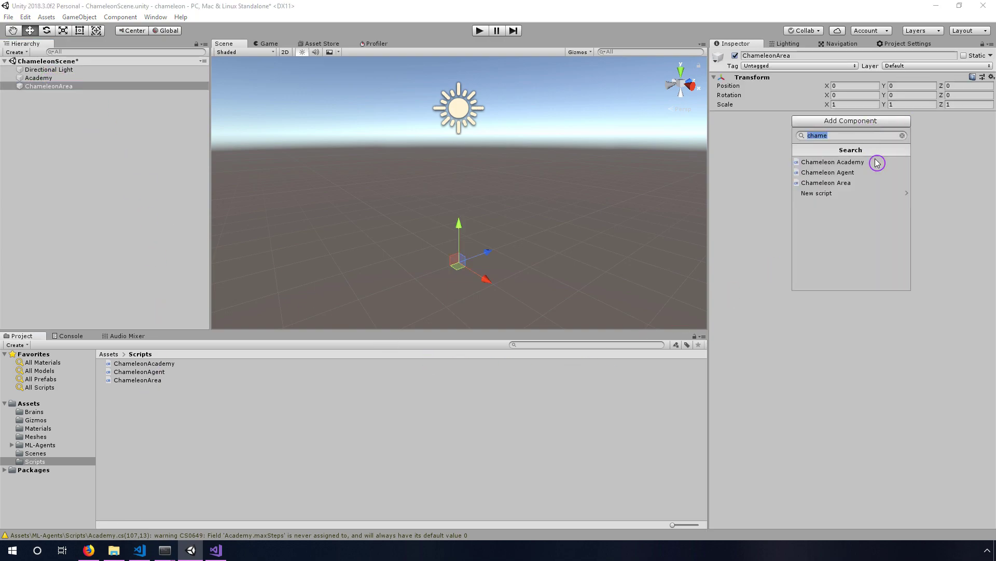
left_click(859, 183)
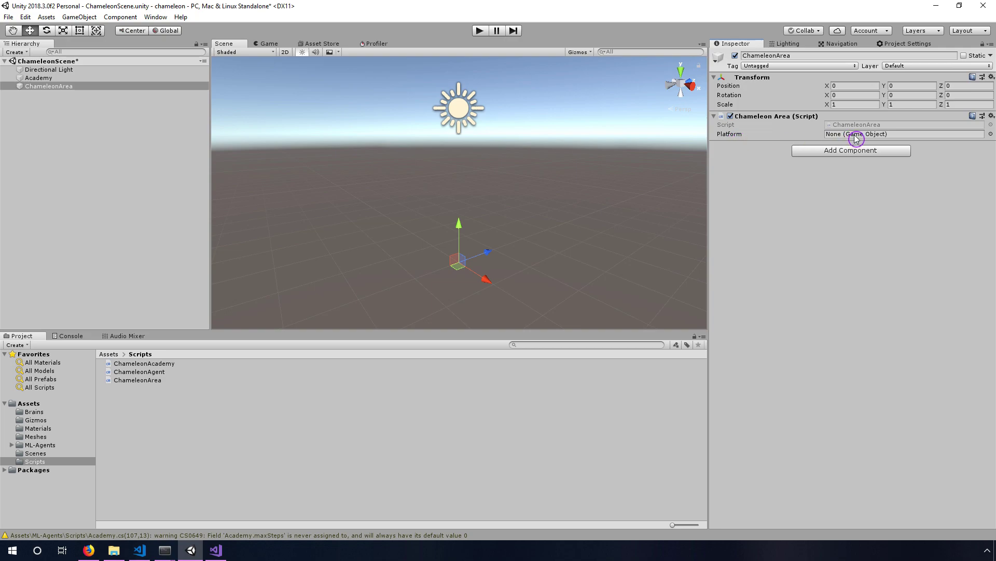
- Add the chameleon_base mesh from Meshes as a child of ChameleonArea
left_click(108, 353)
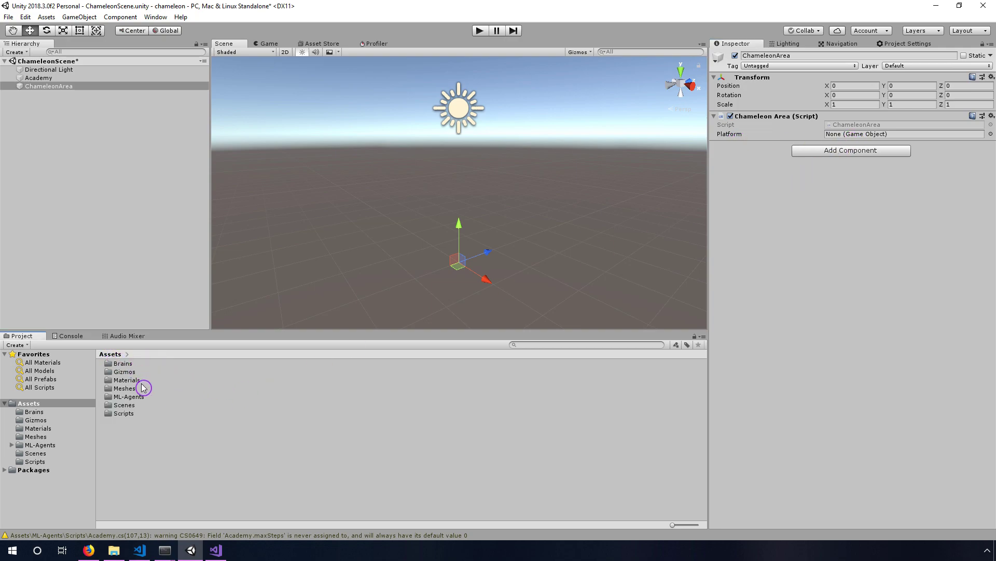
left_click(134, 389)
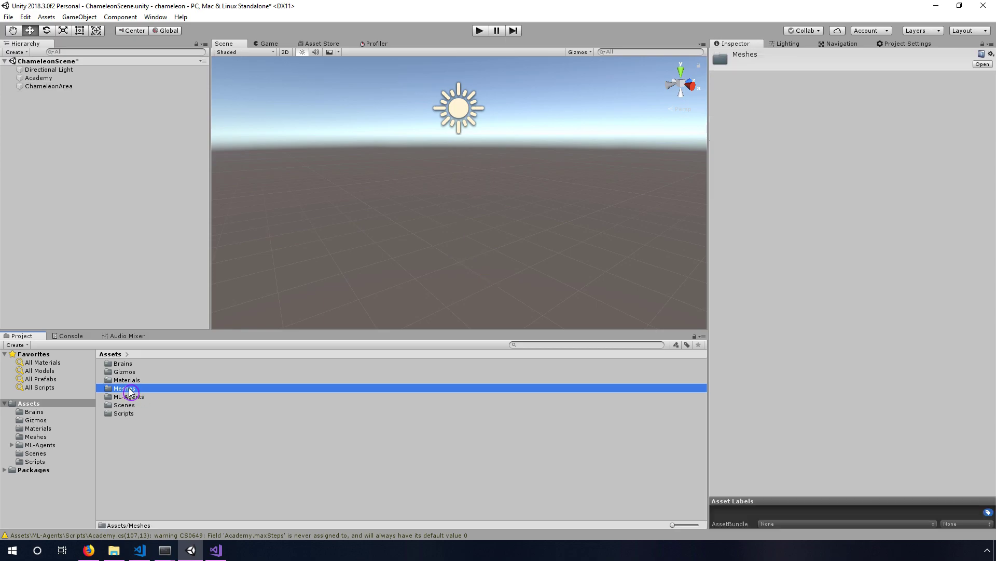
double_click(130, 391)
left_click(135, 372)
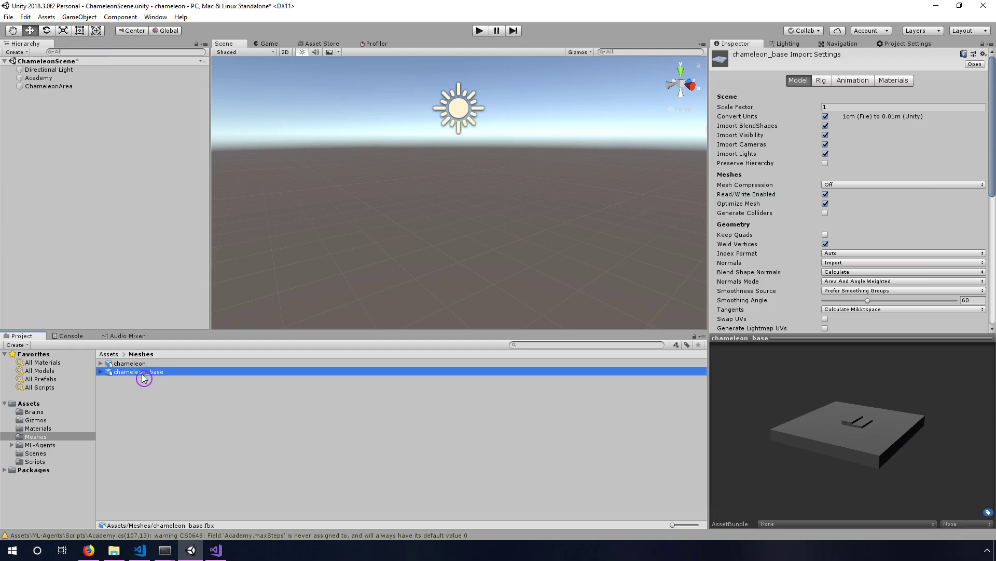
left_click_drag(141, 373, 52, 90)
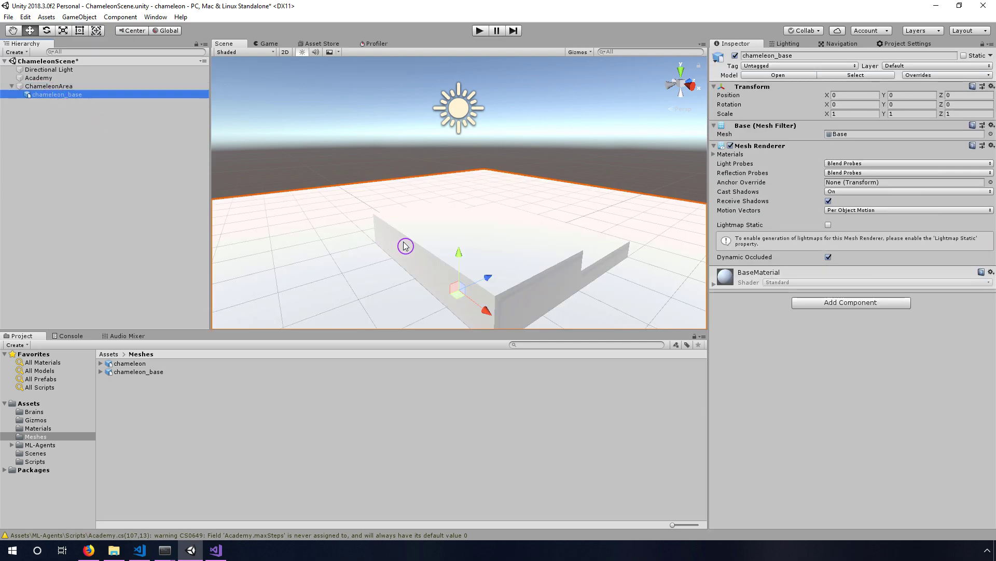
- Assign chameleon_base as the Chameleon Area script's Platform
left_click(46, 87)
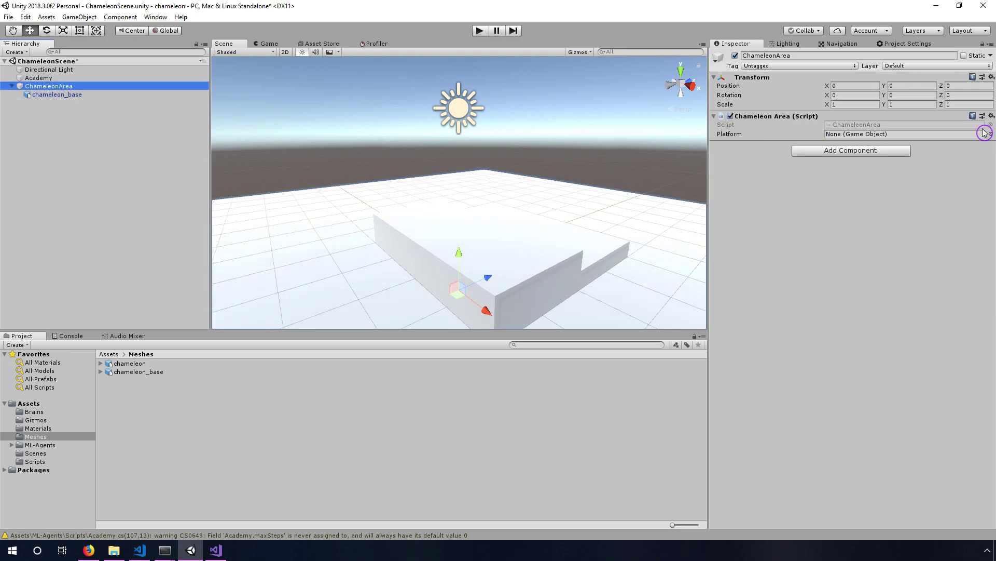
left_click(48, 96)
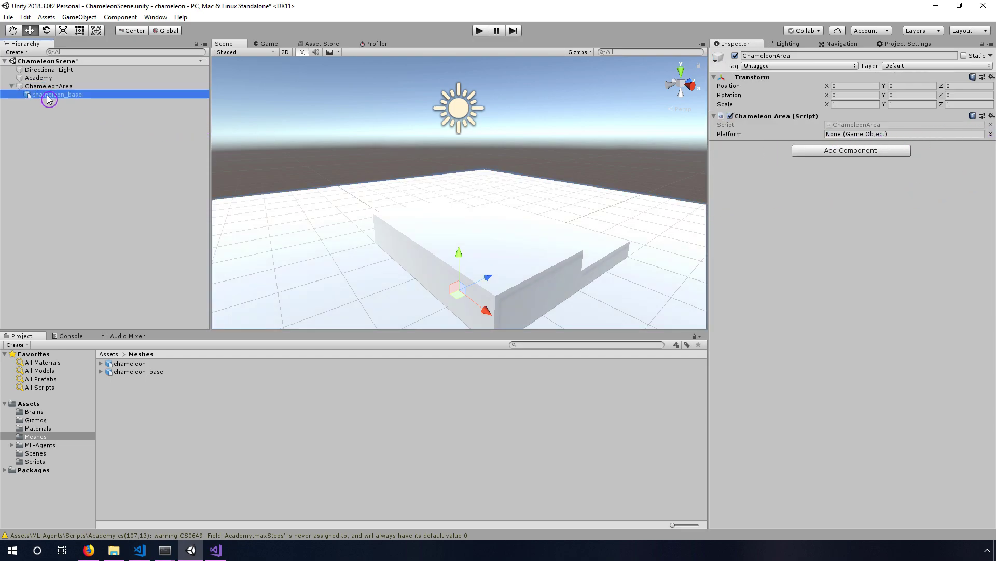
left_click_drag(47, 99, 853, 138)
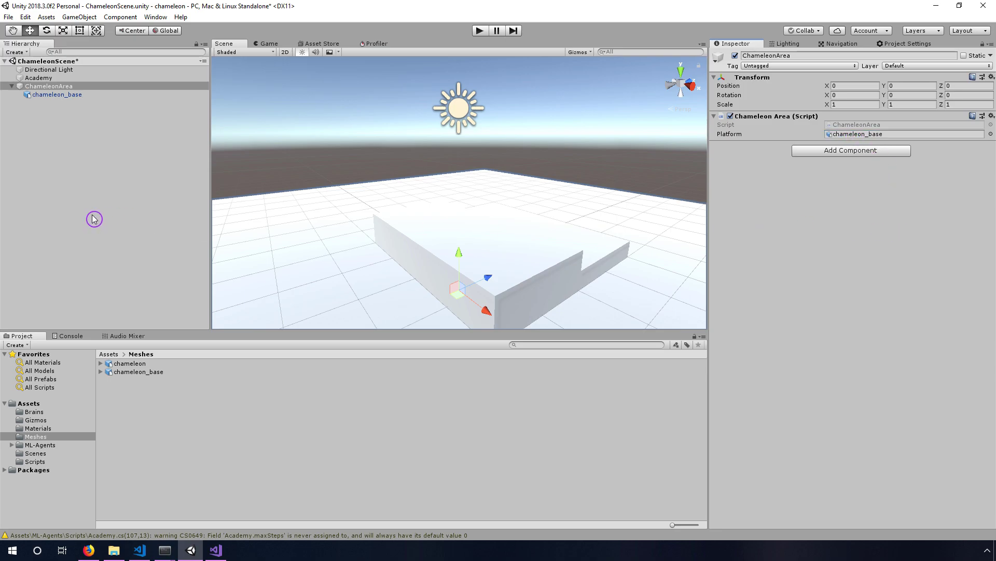
left_click(53, 103)
- Create an empty child of ChameleonArea and rename it ChameleonAgent
right_click(52, 89)
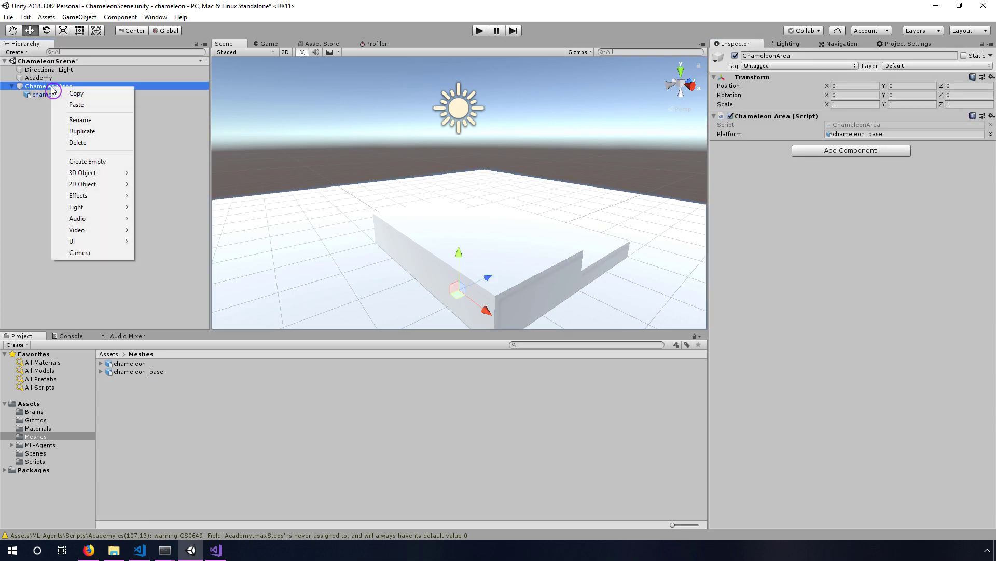
left_click(98, 167)
left_click(793, 55)
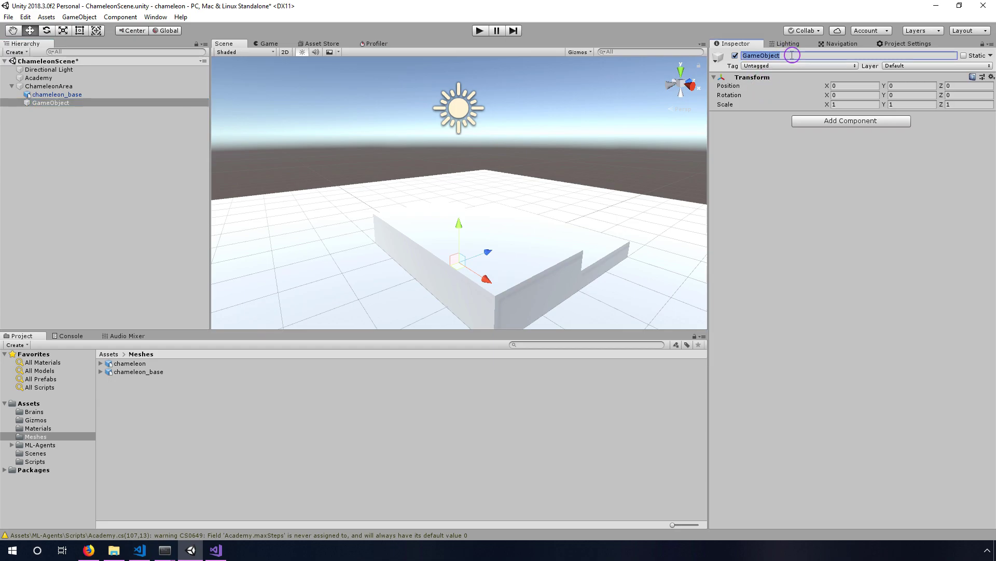
type("Ch")
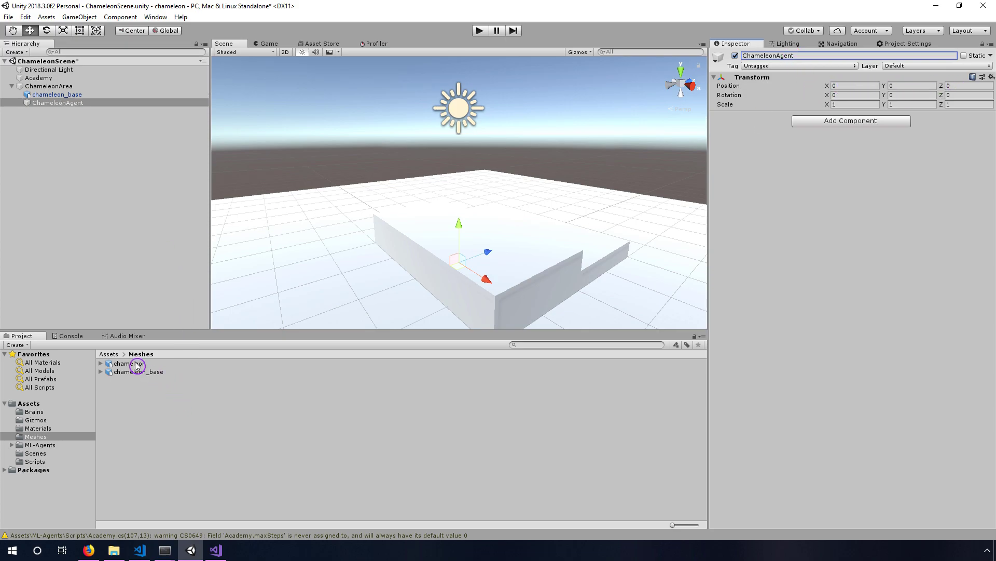
- Parent the chameleon mesh under ChameleonAgent so it stands on the platform
left_click_drag(133, 367, 54, 107)
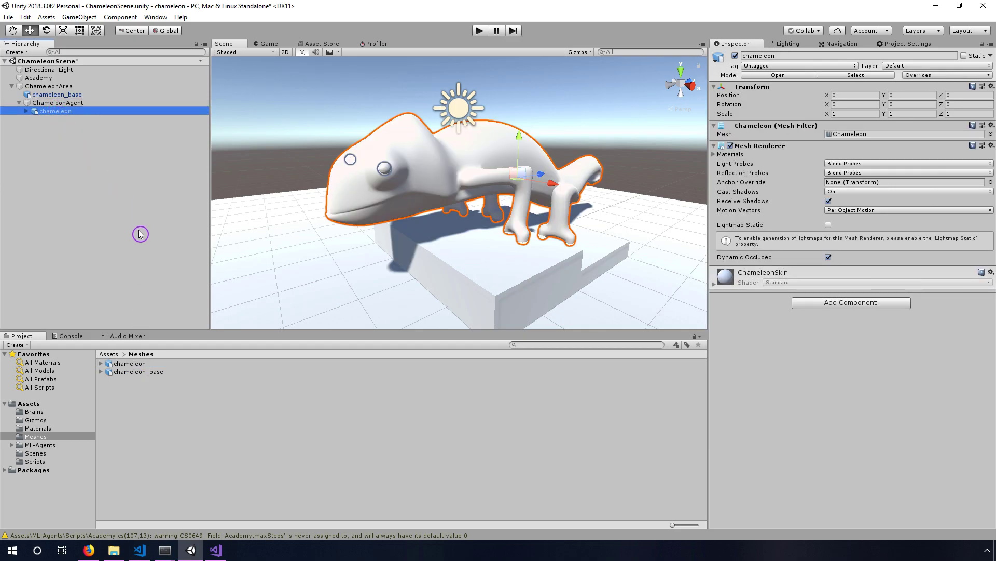
scroll(507, 280, "down", 2)
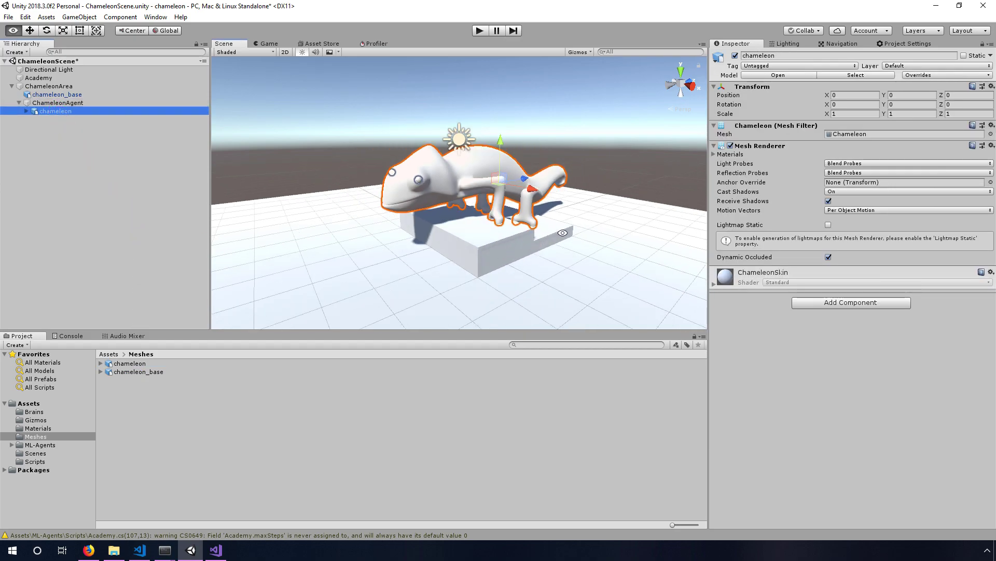
left_click_drag(513, 262, 561, 259, "alt")
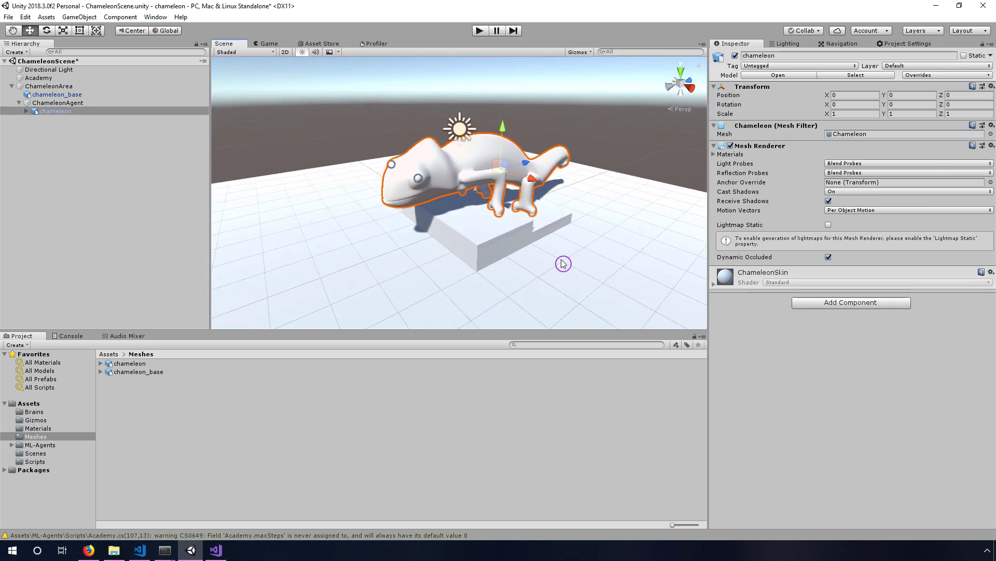
left_click(108, 155)
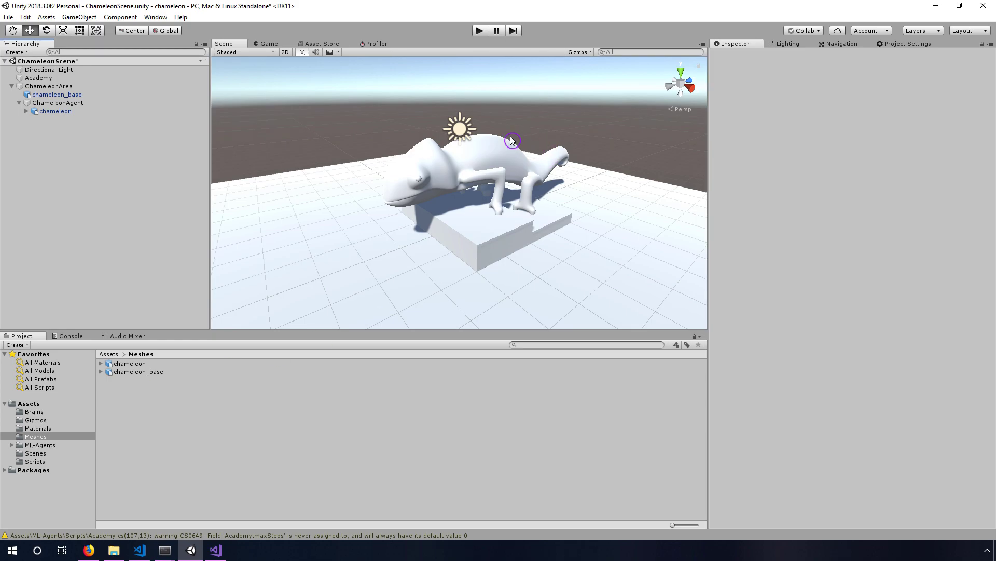
left_click(109, 354)
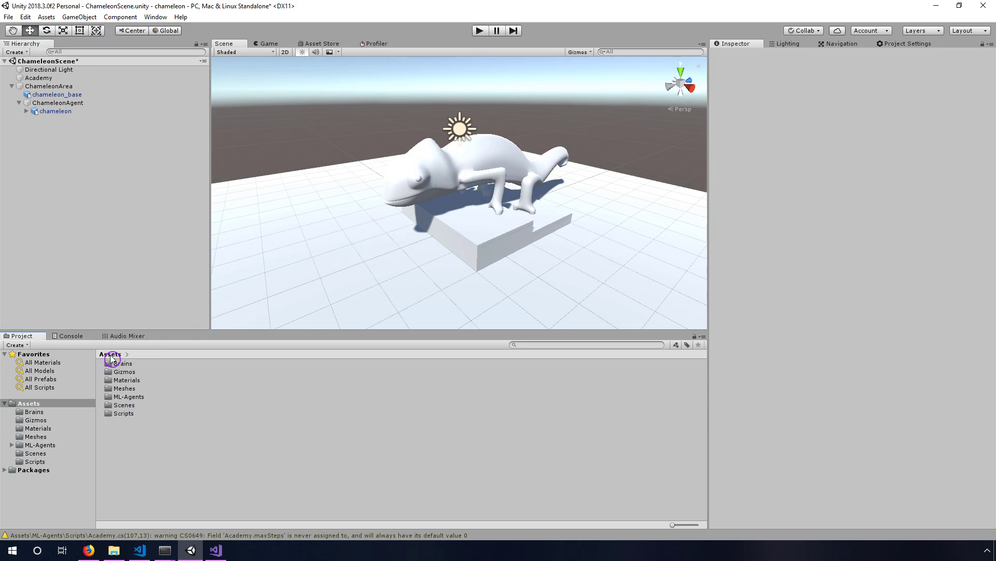
- Open the Materials folder and inspect the Base, ChameleonEyes and ChameleonSkin materials
left_click(129, 381)
double_click(129, 381)
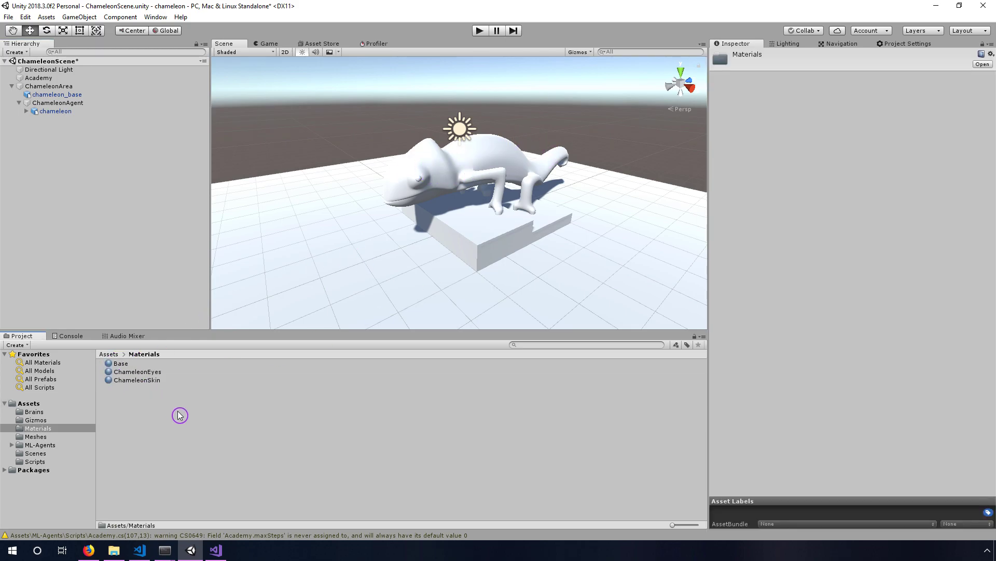
left_click(121, 364)
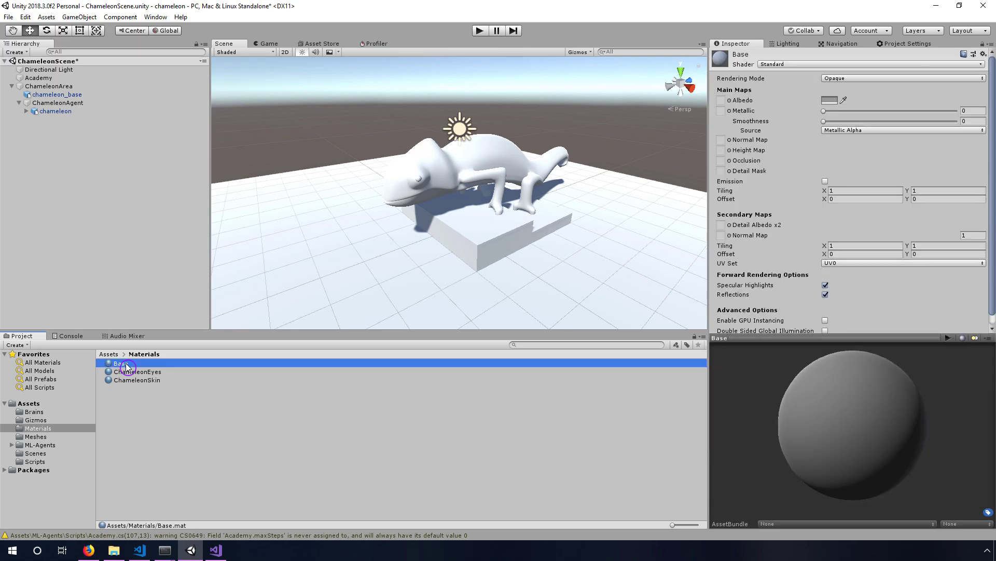
left_click(128, 372)
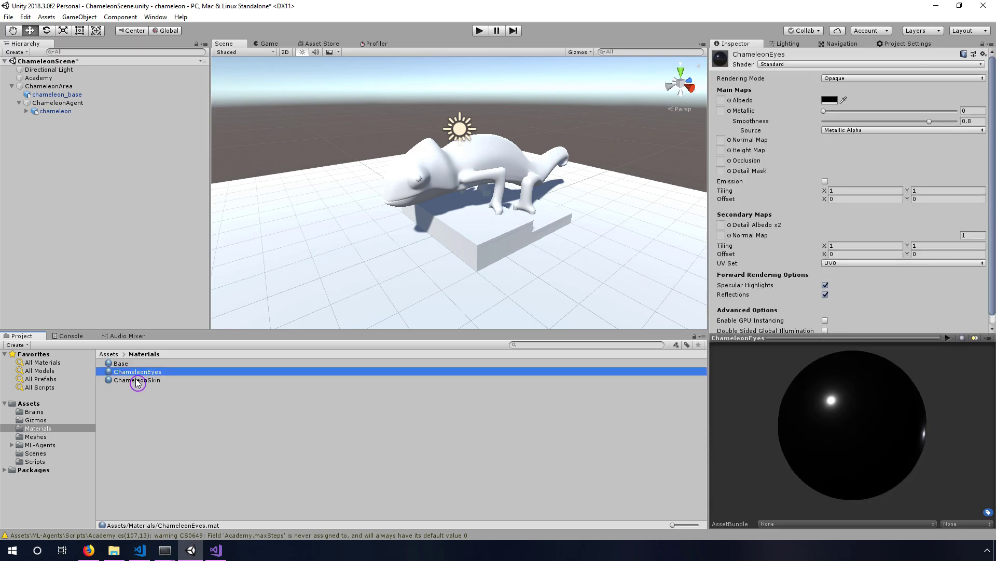
left_click(137, 381)
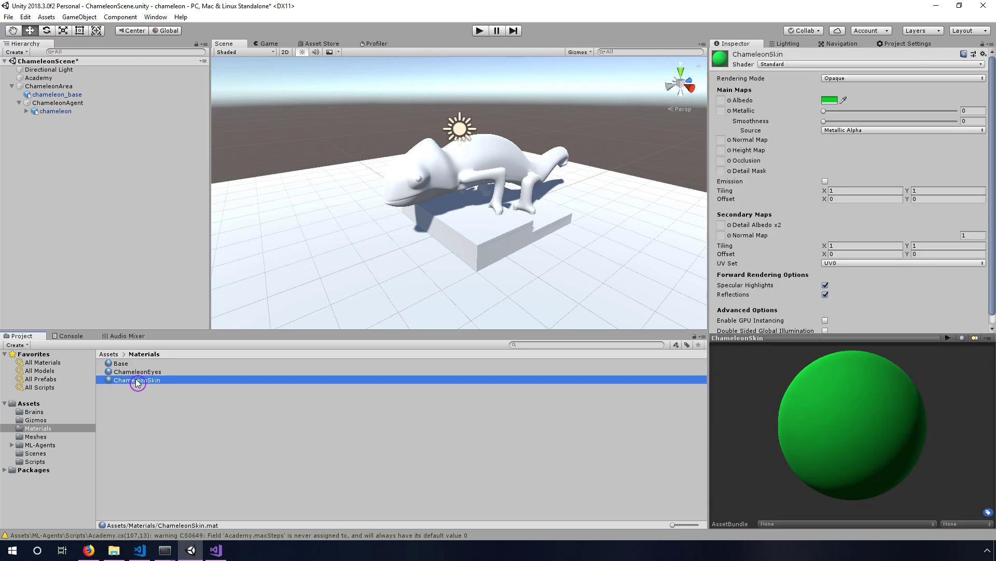
- Dismiss the asset creation menu and review the Base material in the Inspector again
right_click(173, 407)
mouse_move(210, 163)
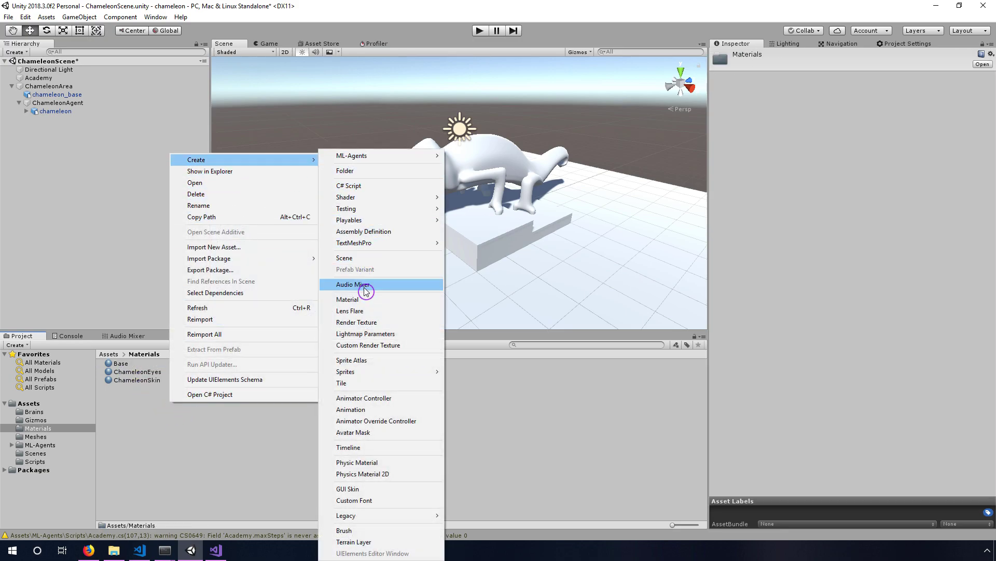
left_click(150, 462)
left_click(120, 365)
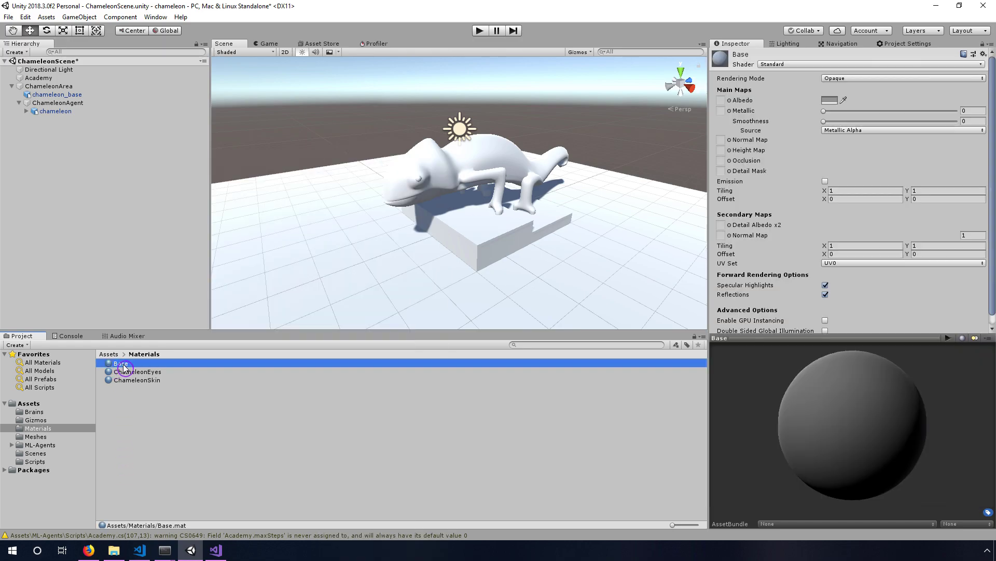
left_click(828, 124)
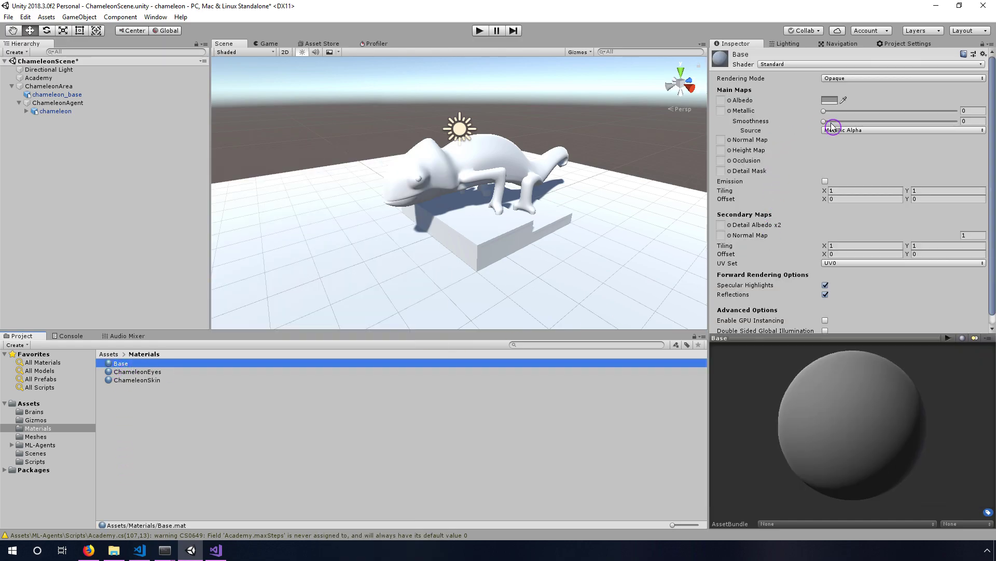
left_click(135, 363)
- Apply Base to the floor, ChameleonEyes to both eyes and ChameleonSkin to the chameleon body
left_click_drag(125, 367, 321, 255)
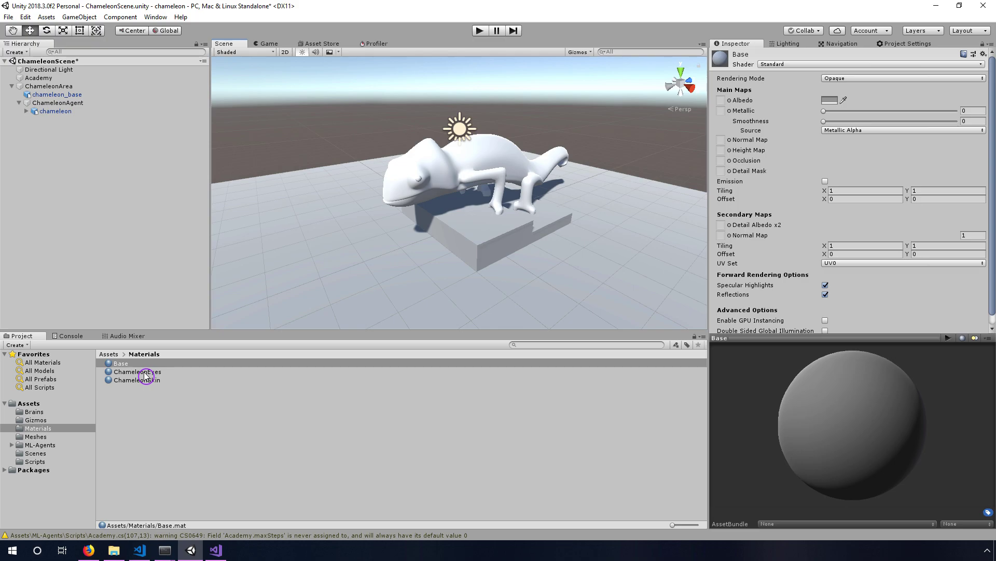
left_click_drag(145, 374, 420, 182)
left_click_drag(373, 211, 599, 214, "alt")
left_click_drag(127, 379, 347, 217)
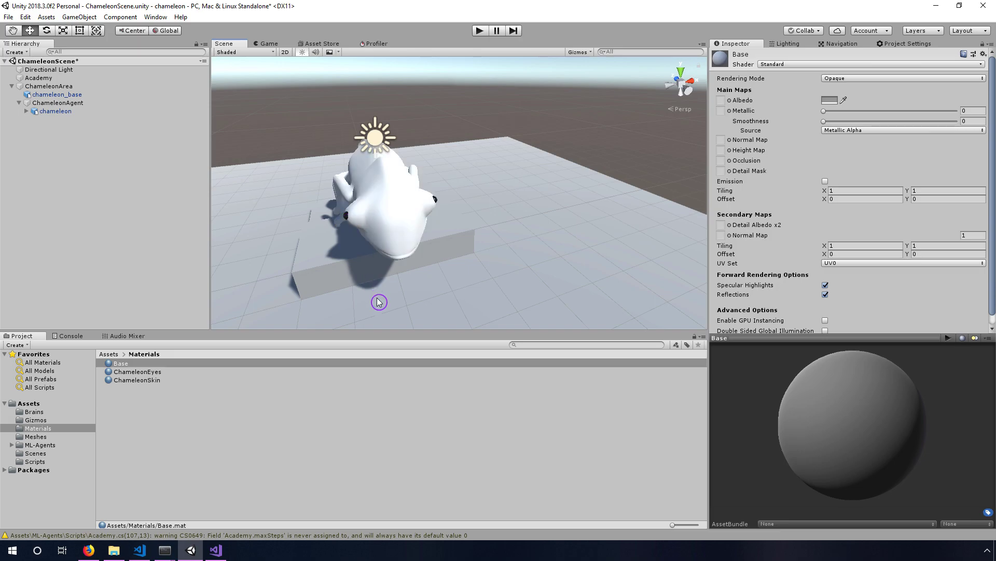
left_click_drag(135, 380, 320, 217)
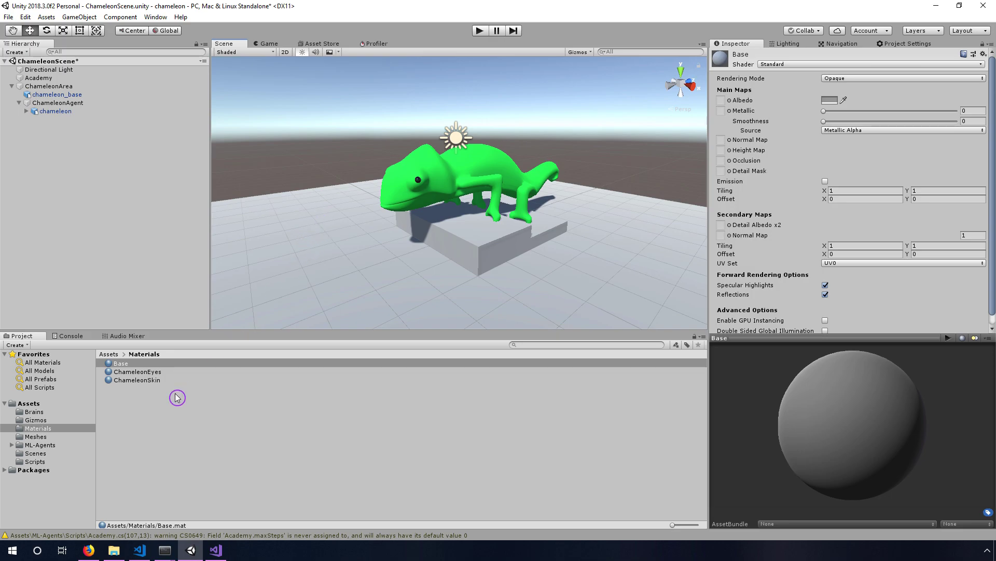
left_click(110, 355)
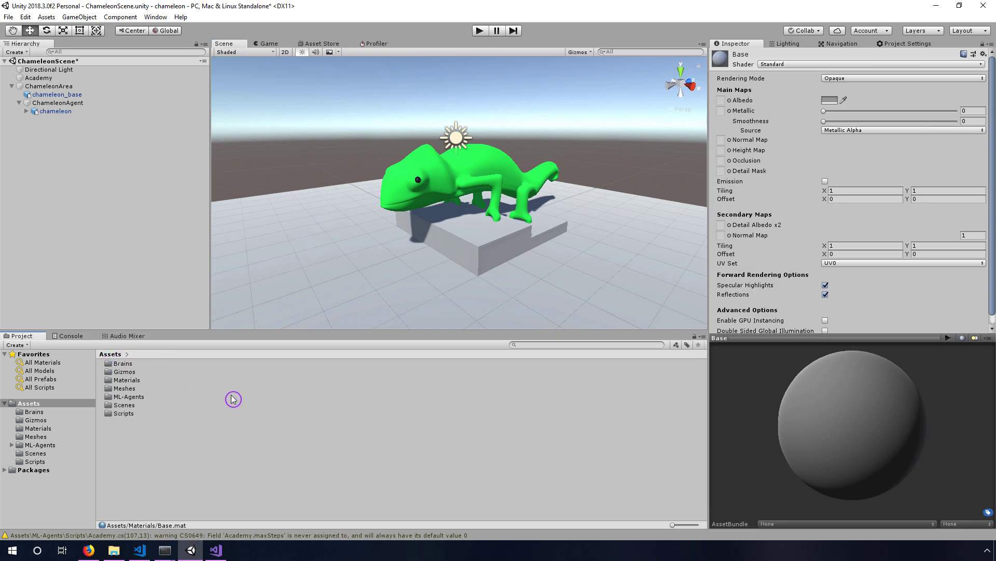
left_click(57, 103)
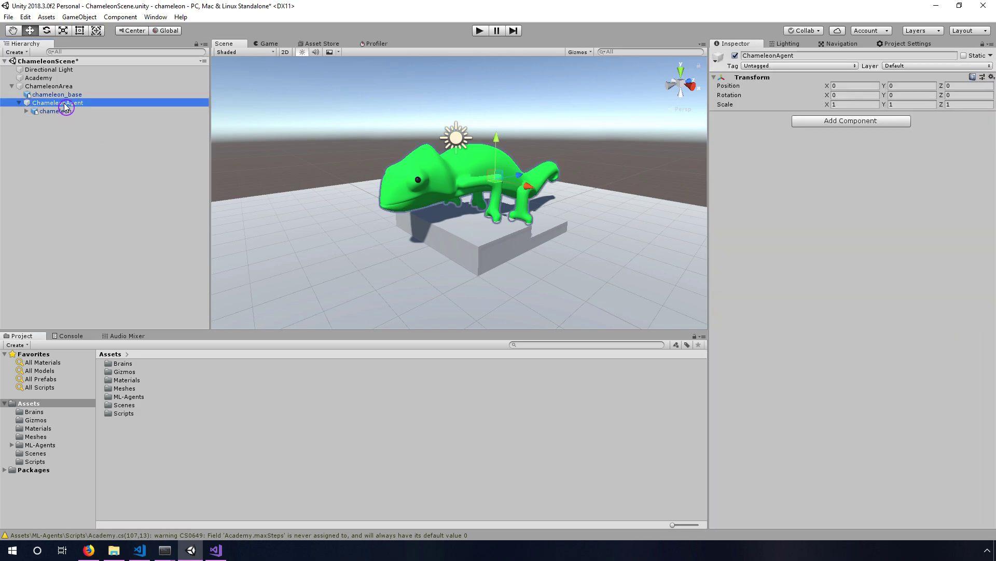
- Attach the Chameleon Agent script to ChameleonAgent and set its Brain to ChameleonLearning
left_click(852, 123)
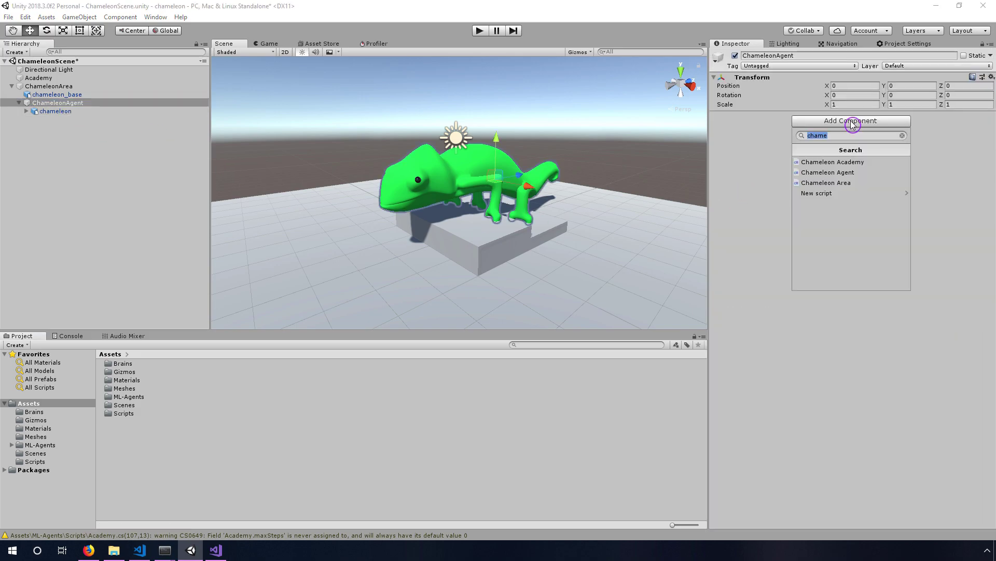
left_click(858, 177)
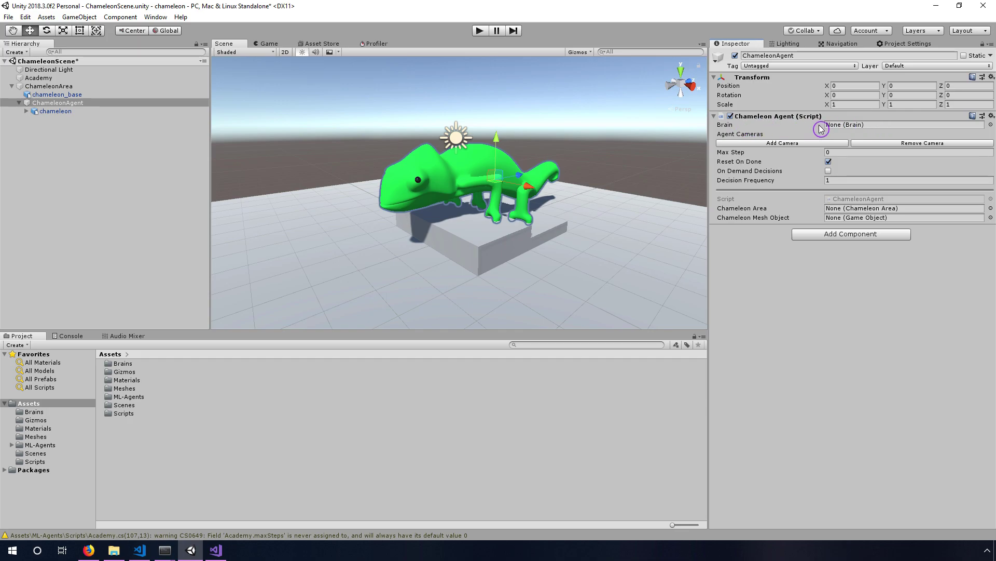
left_click(990, 125)
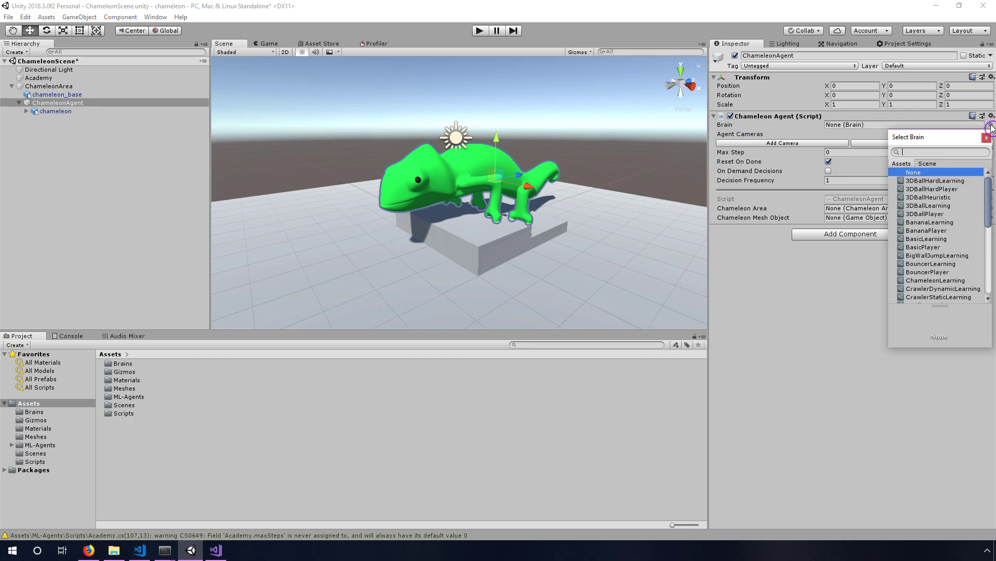
left_click(942, 281)
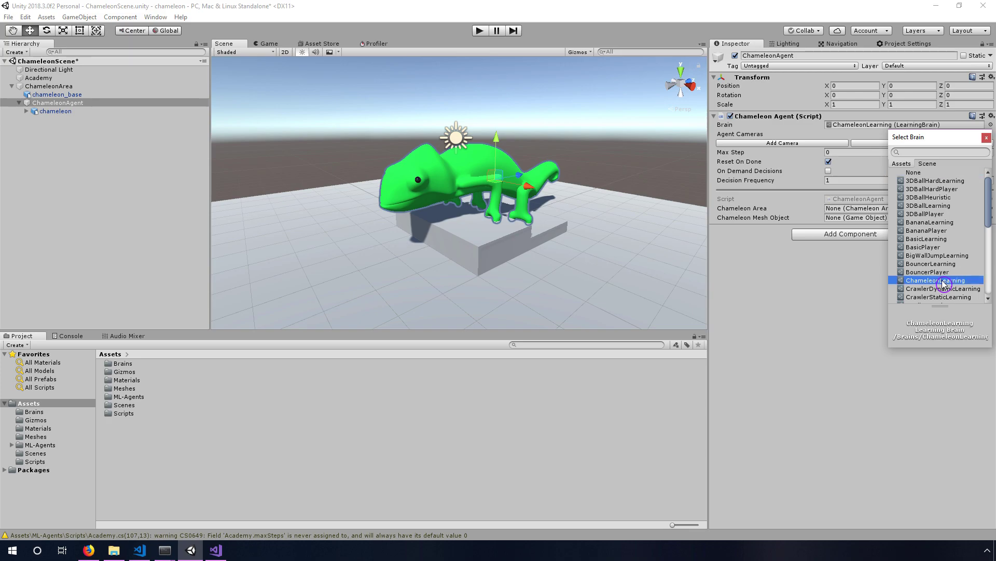
left_click(986, 138)
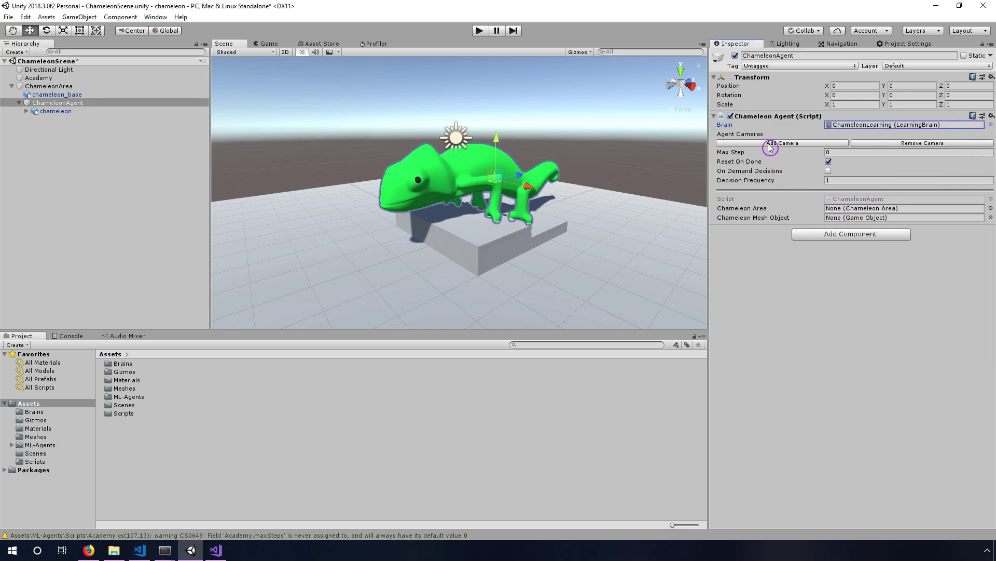
right_click(50, 105)
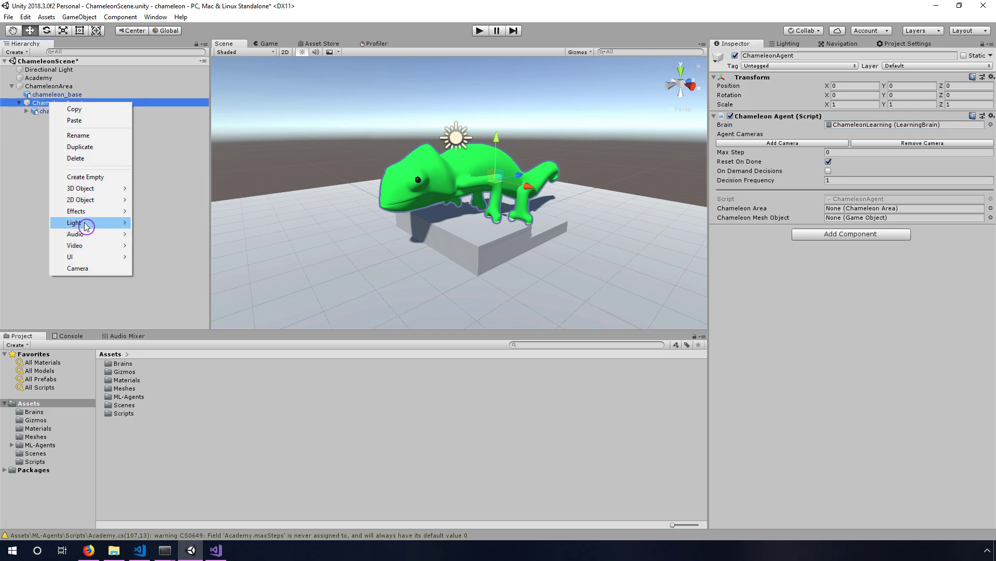
- Add a Camera under ChameleonAgent and move it behind and above the chameleon
left_click(81, 269)
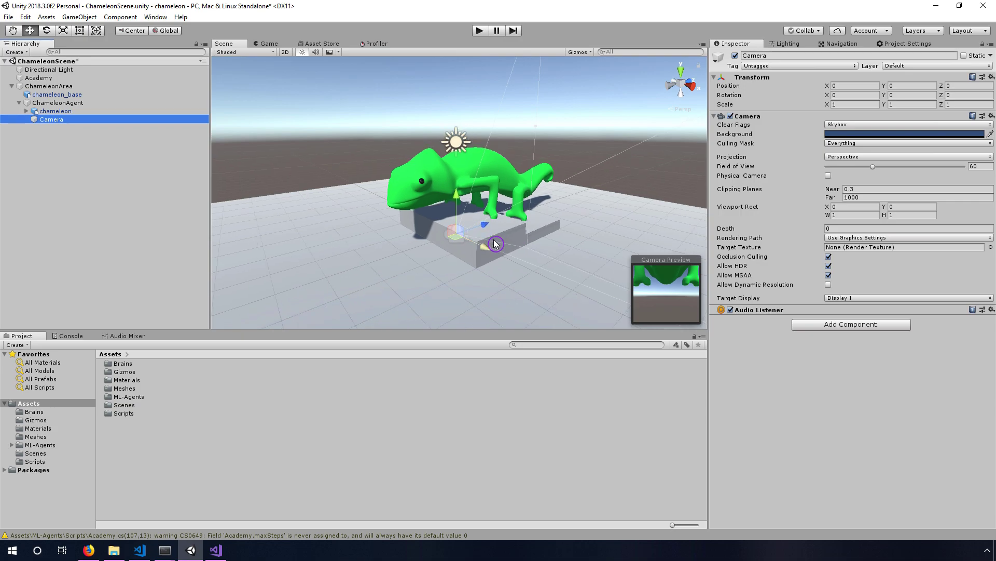
scroll(496, 244, "down", 2)
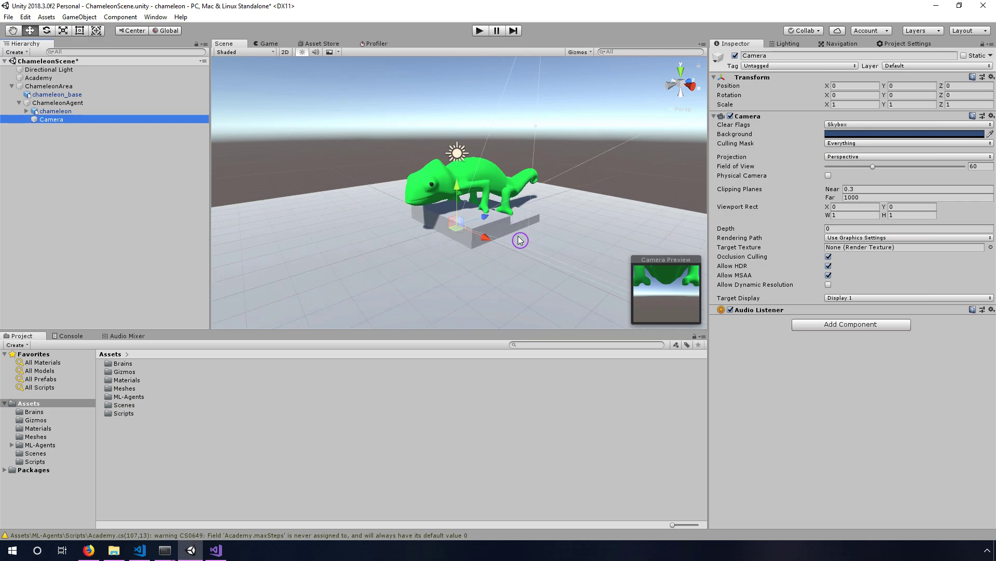
left_click(540, 251)
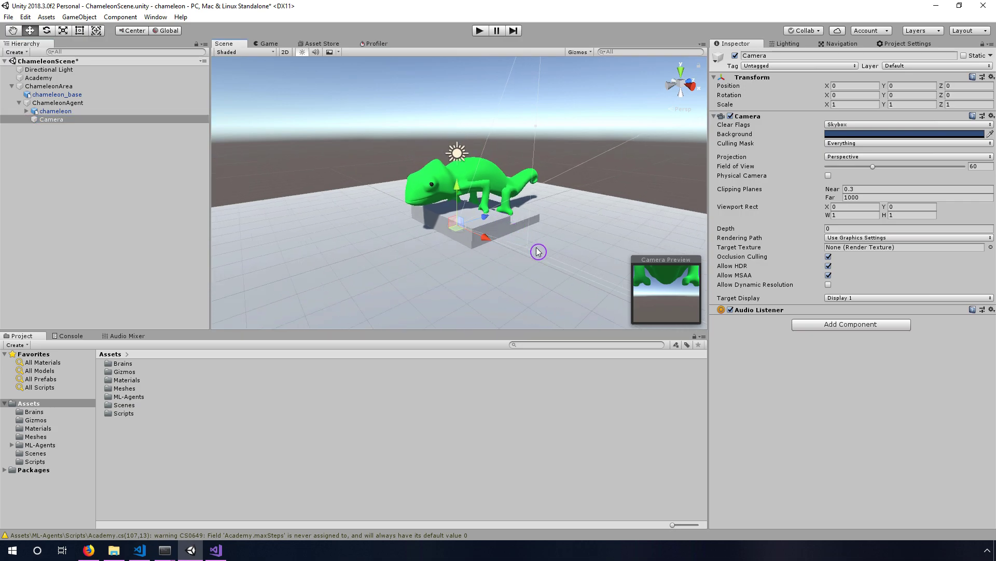
left_click(52, 119)
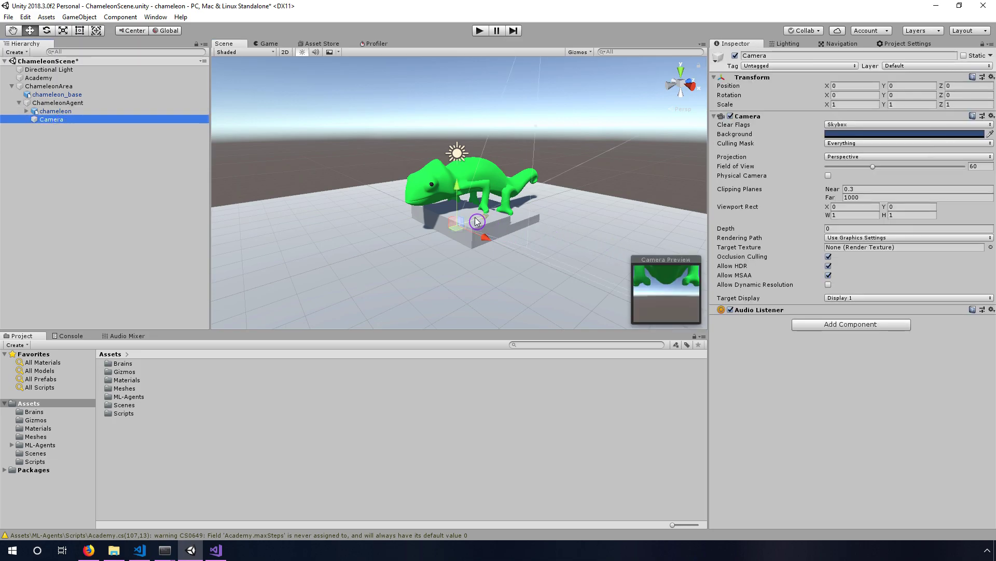
left_click_drag(459, 224, 395, 239, "ctrl")
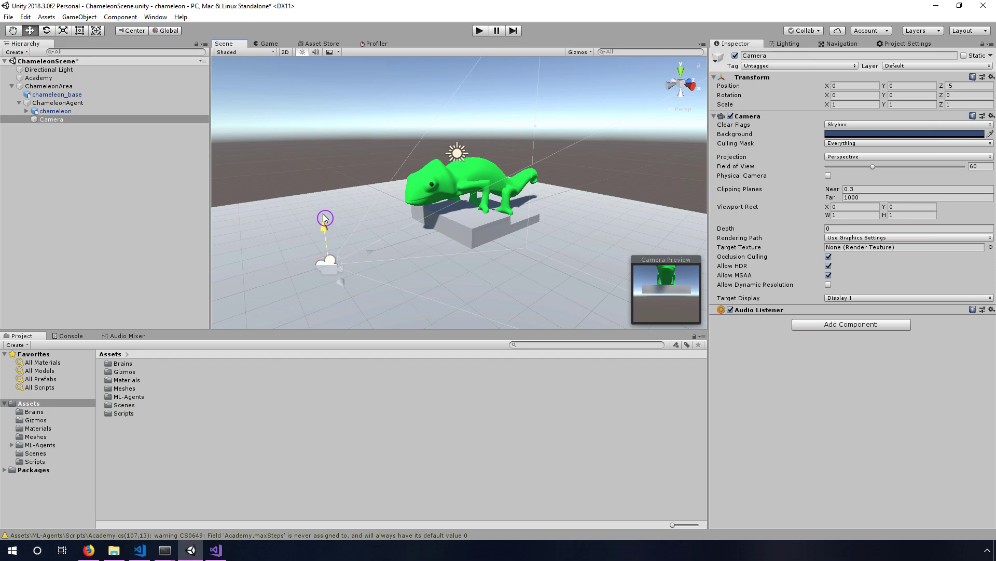
left_click_drag(323, 225, 333, 115, "ctrl")
scroll(446, 231, "down", 1)
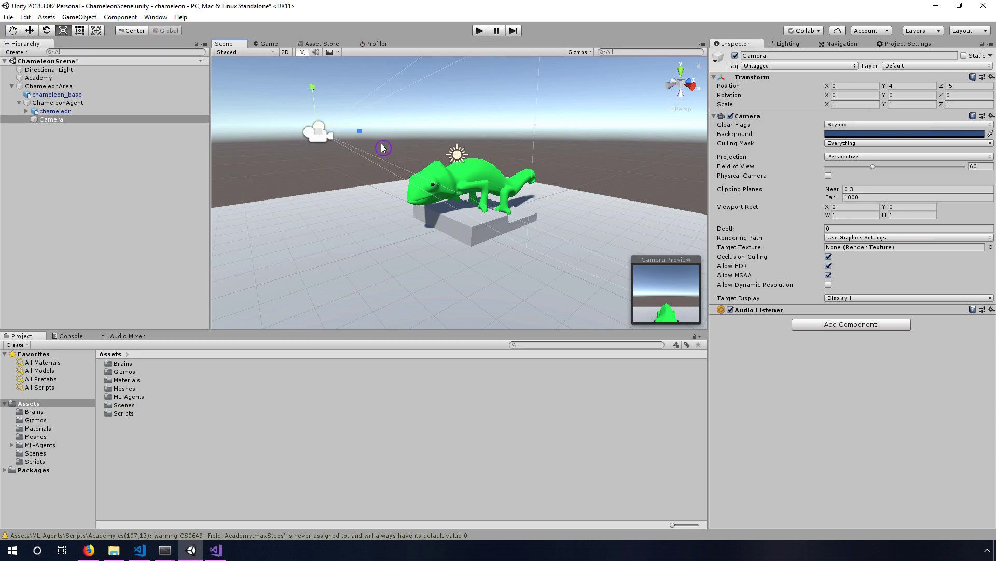
- Rotate the camera to 45, -60, 0 and place it at 6, 6, -2 facing the chameleon
key("e")
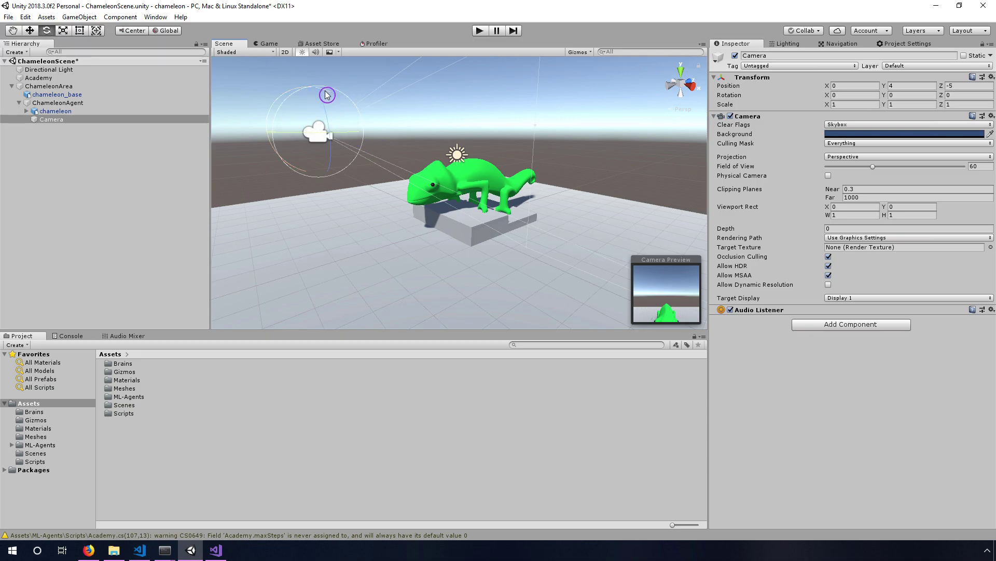
left_click_drag(328, 94, 375, 135)
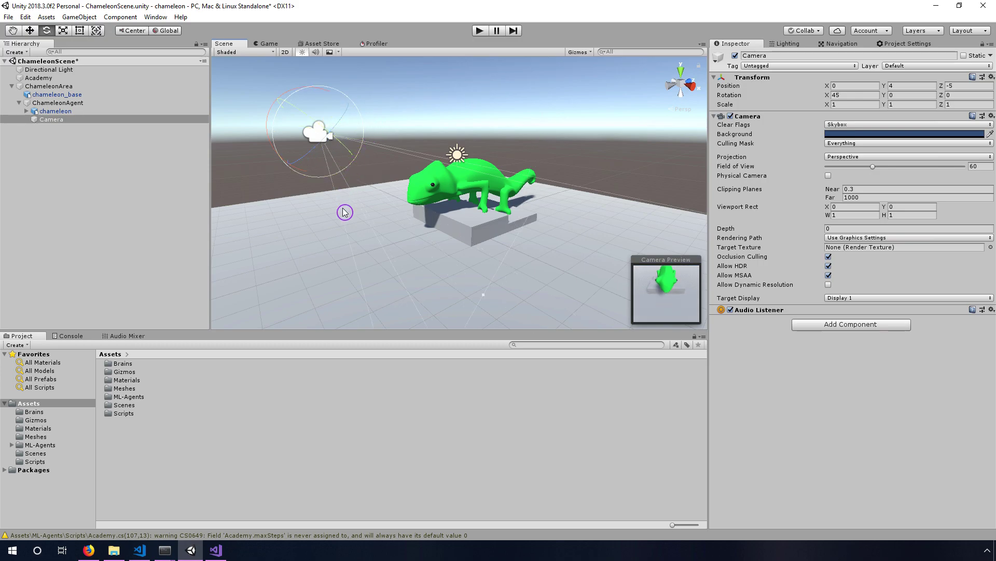
mouse_move(345, 212)
left_mouse_down("alt")
mouse_move(400, 274)
mouse_move(355, 215)
left_mouse_up("alt")
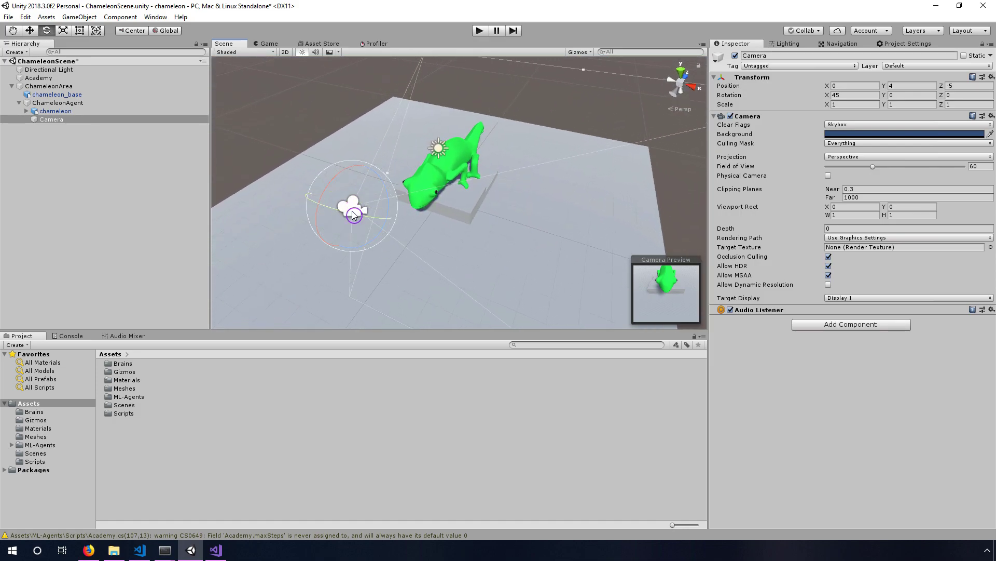
key("w")
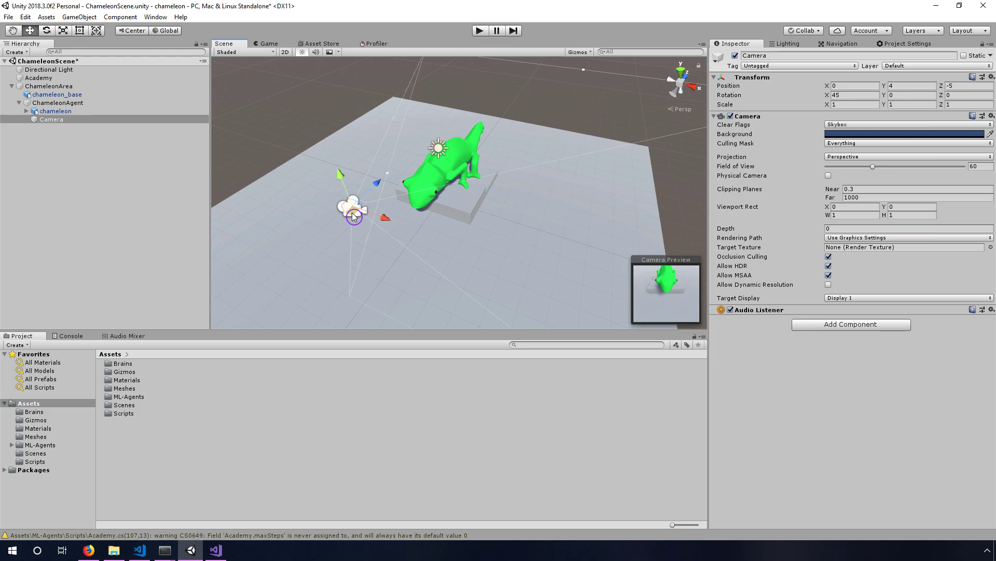
left_click_drag(353, 217, 550, 191)
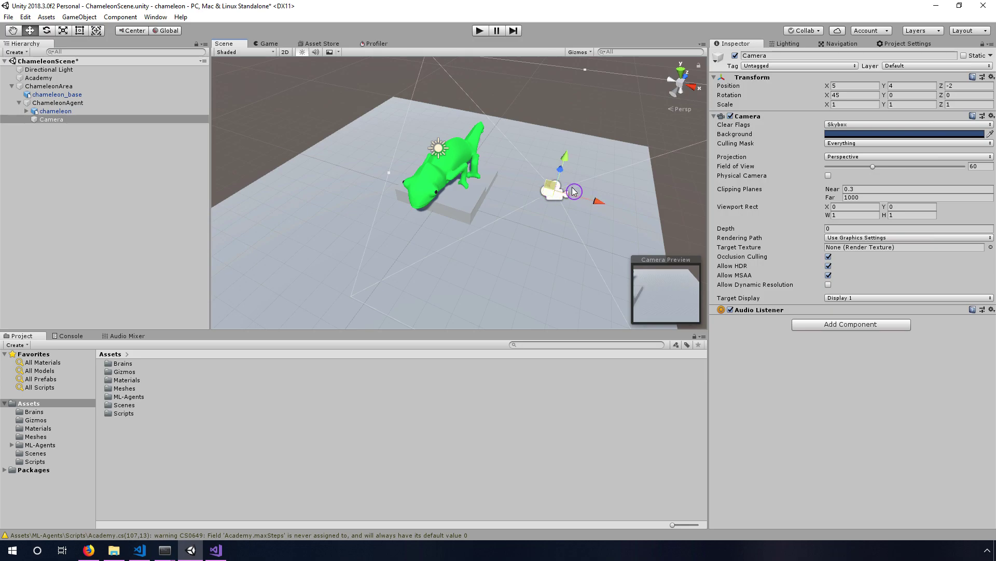
key("e")
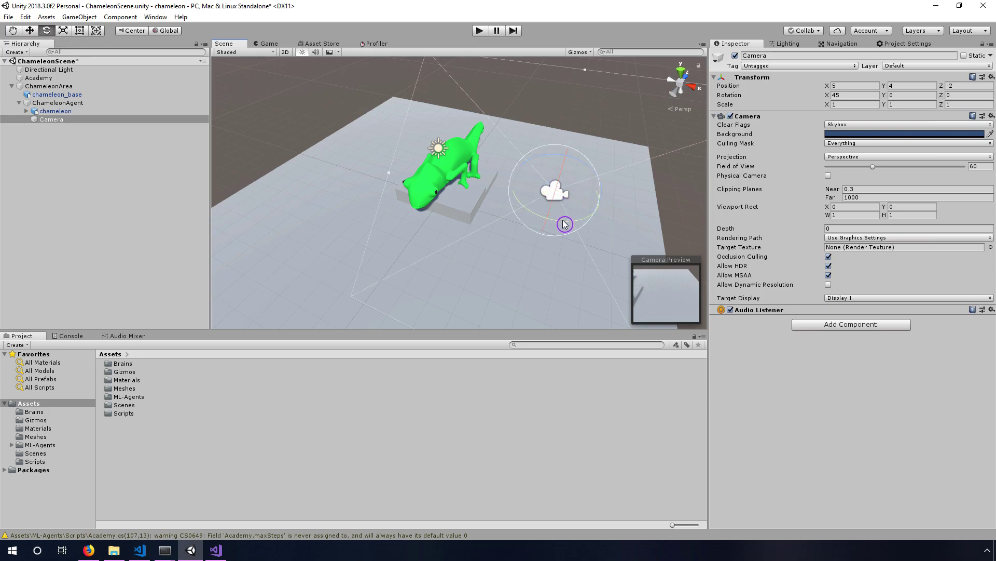
left_click_drag(624, 221, 666, 204)
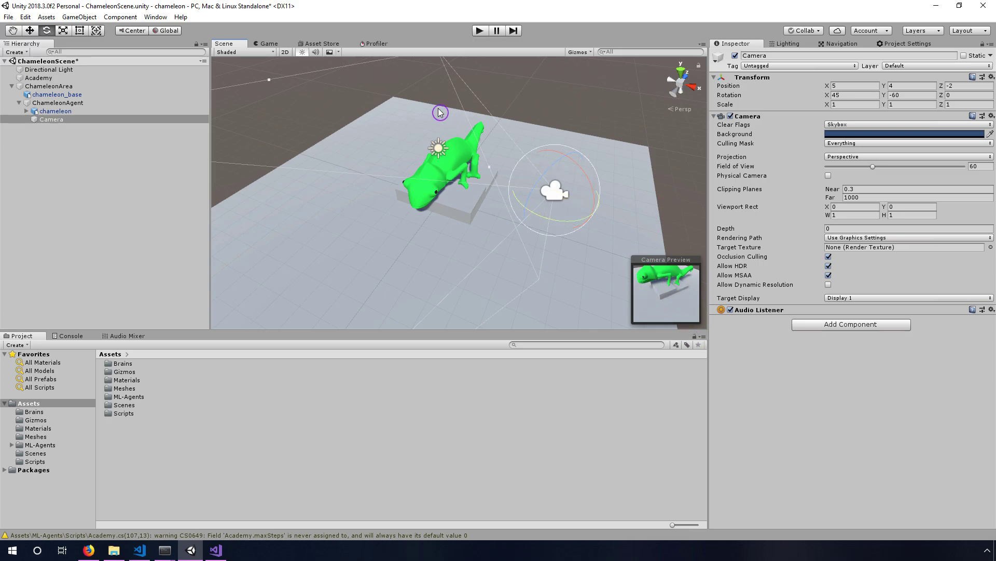
scroll(557, 202, "down", 3)
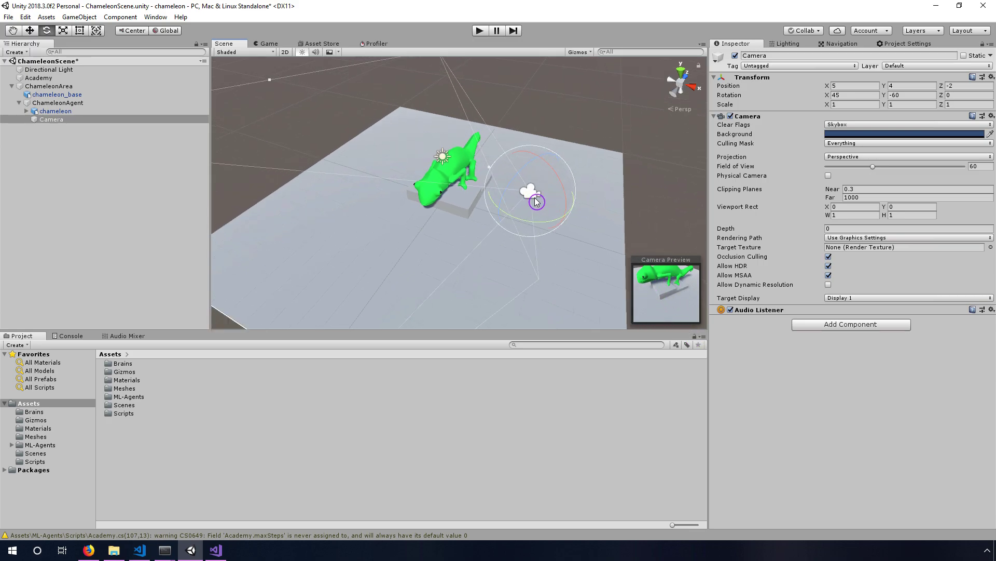
key("w")
left_click_drag(534, 193, 550, 212)
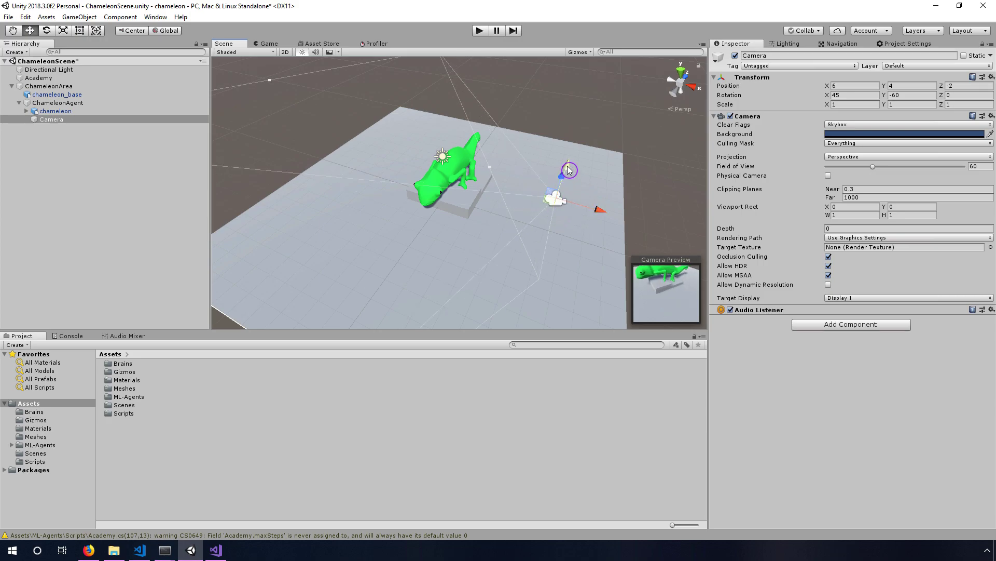
left_click_drag(561, 176, 578, 134)
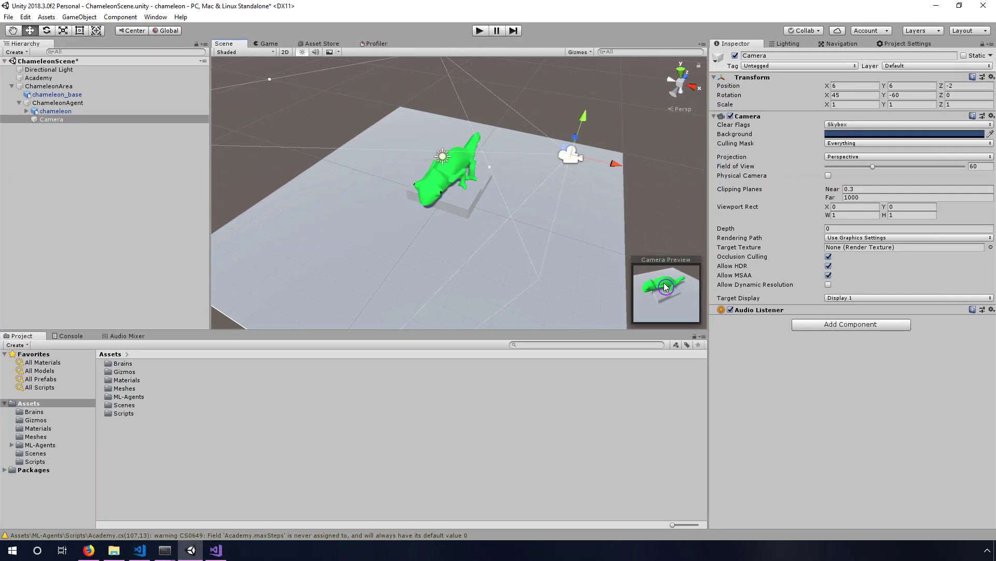
- Change the Camera's Far clipping plane from 1000 to 25, checking the shortened view range
scroll(543, 218, "down", 2)
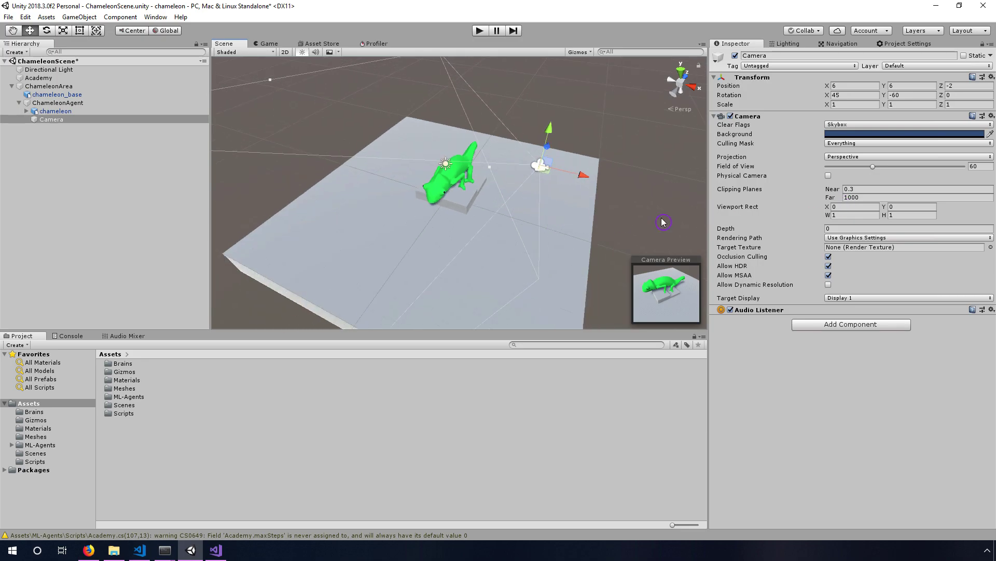
left_click_drag(830, 199, 845, 199)
left_click(877, 195)
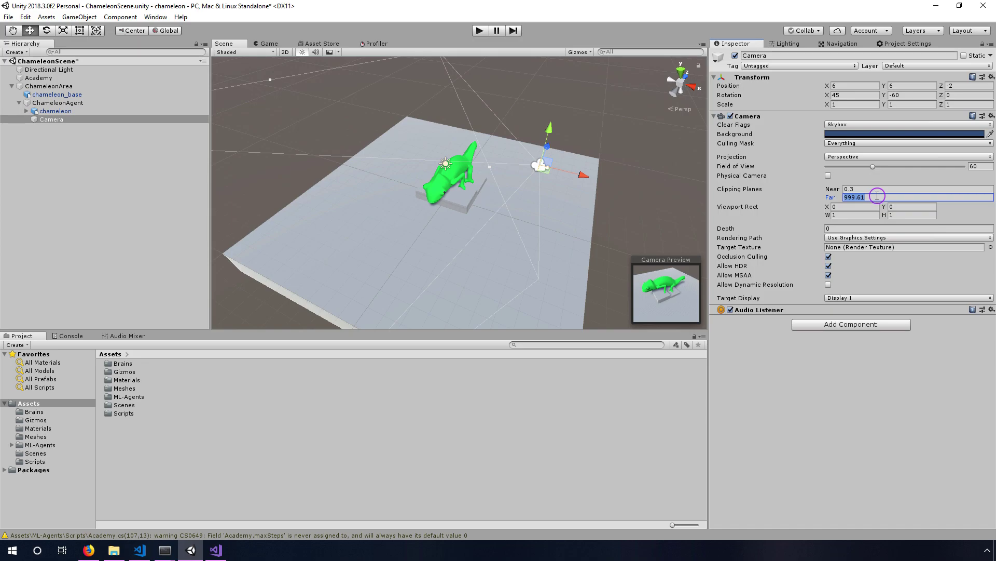
type("15")
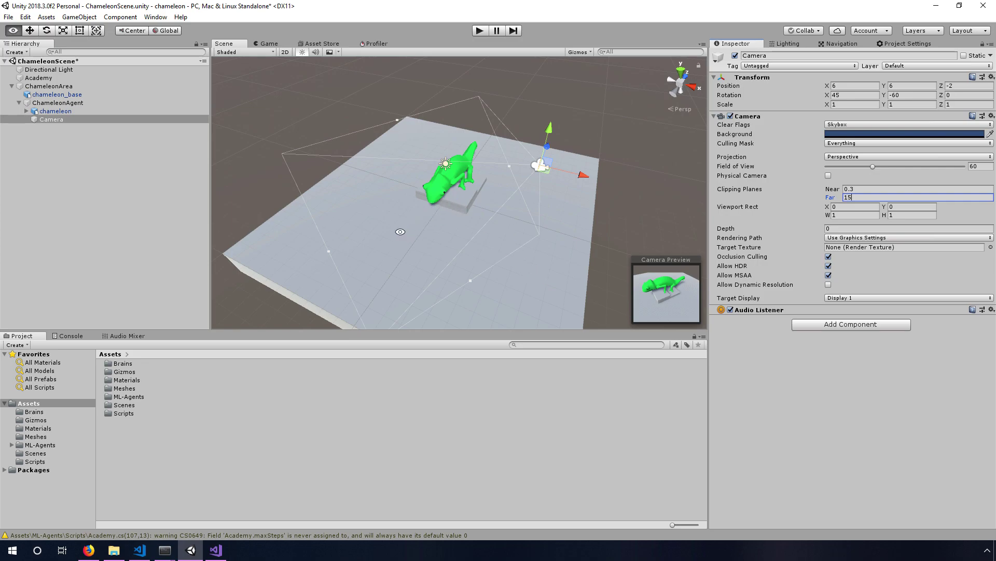
left_click_drag(402, 235, 487, 176, "alt")
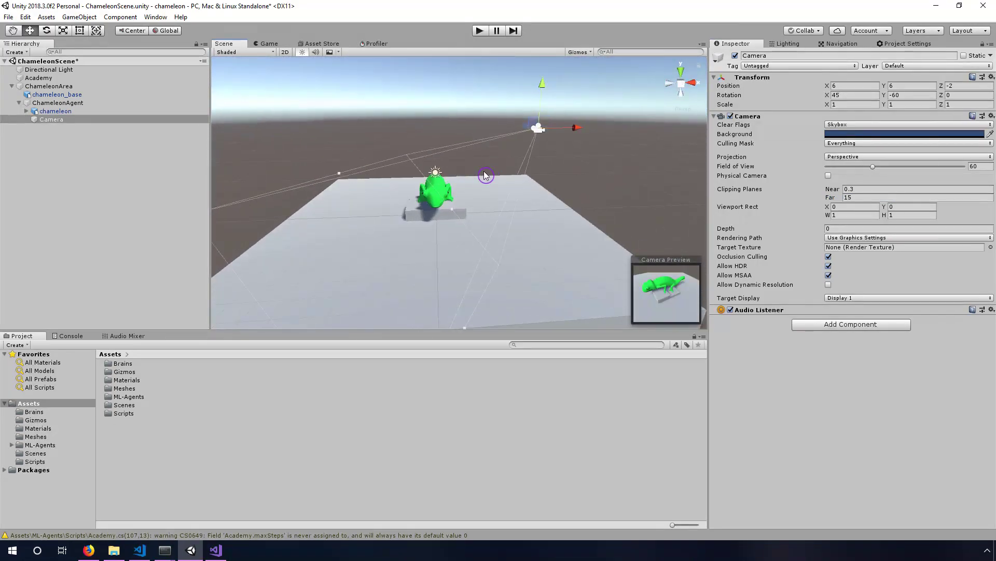
left_click(861, 199)
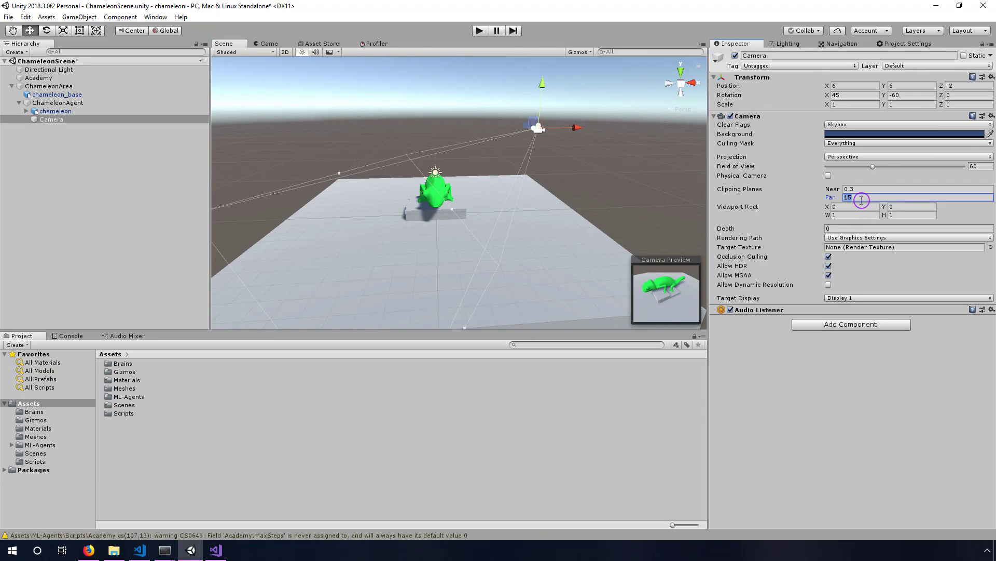
type("25")
mouse_move(493, 218)
left_mouse_down("alt")
mouse_move(424, 216)
mouse_move(277, 262)
mouse_move(509, 225)
left_mouse_up("alt")
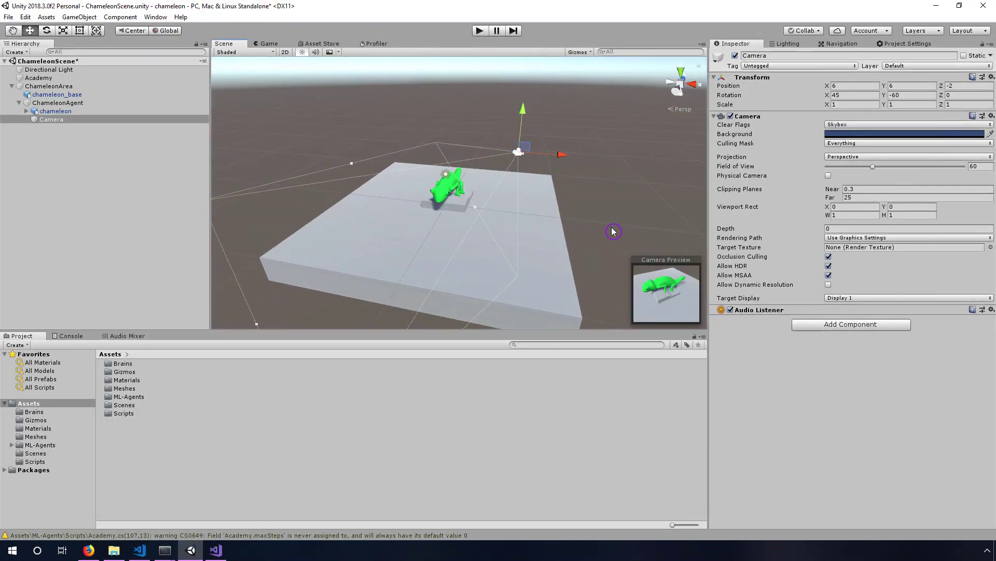
left_click_drag(80, 119, 67, 113)
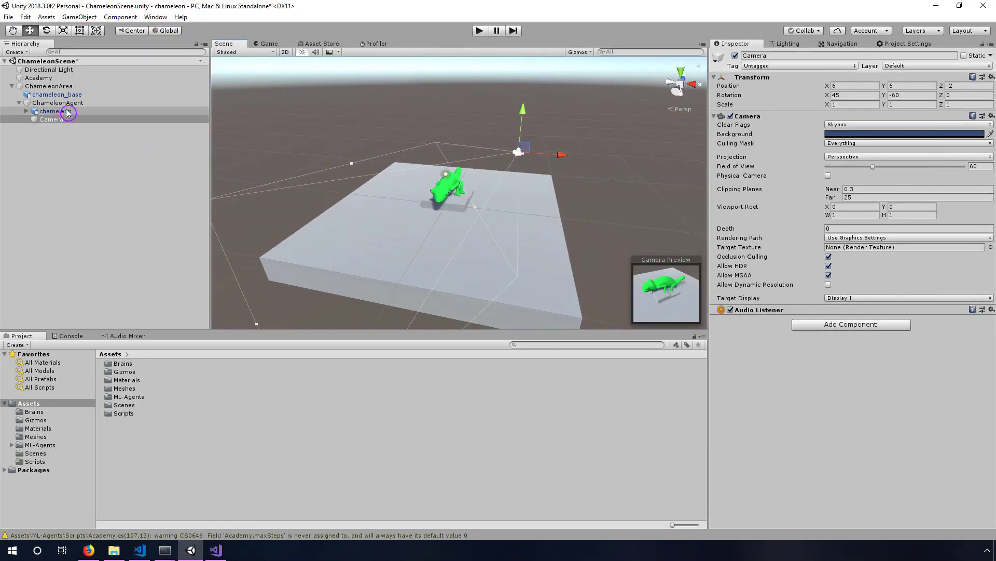
- Assign the Camera as ChameleonAgent's Camera 1 and set Max Step to 1000
left_click(61, 102)
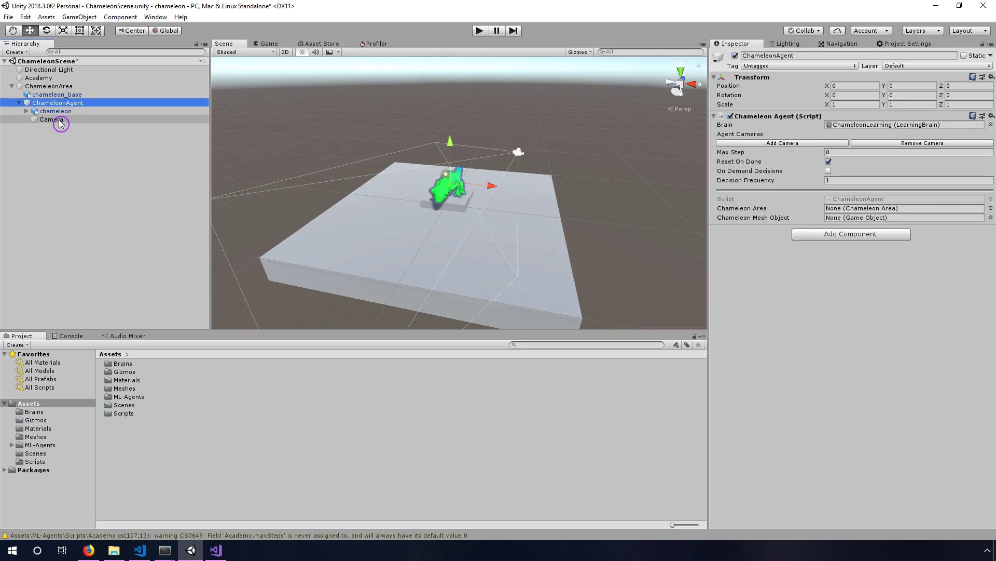
left_click(60, 121)
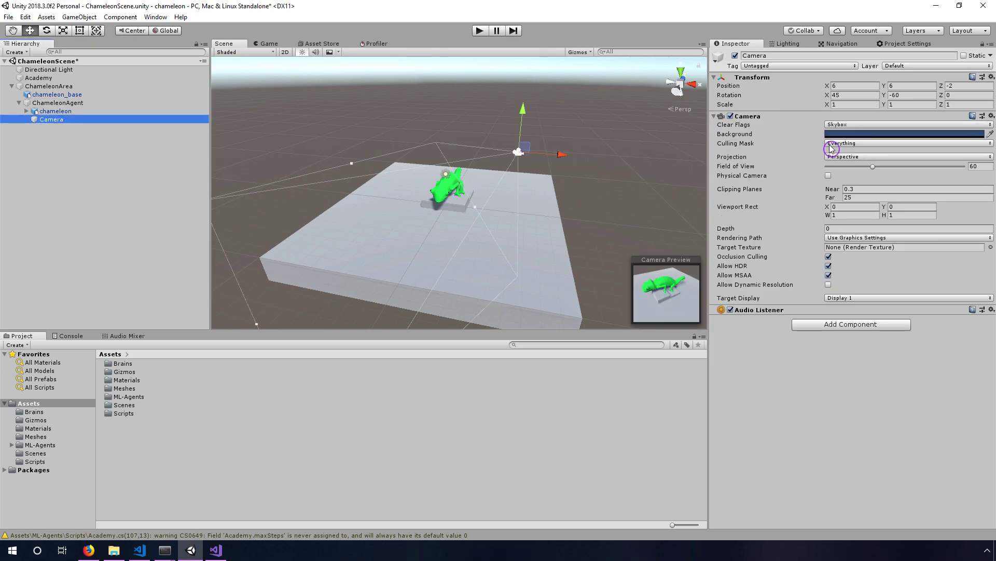
left_click(60, 103)
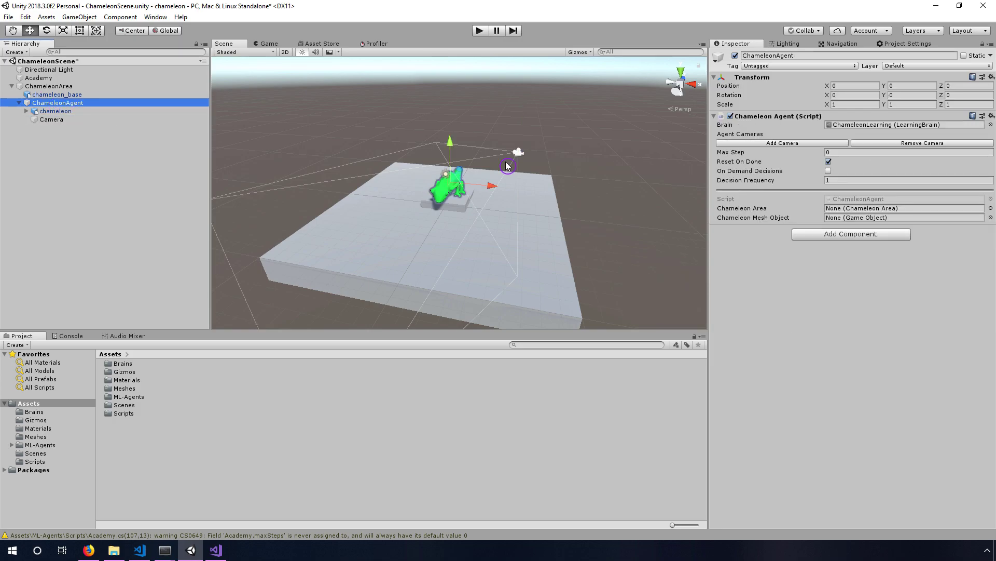
left_click(773, 144)
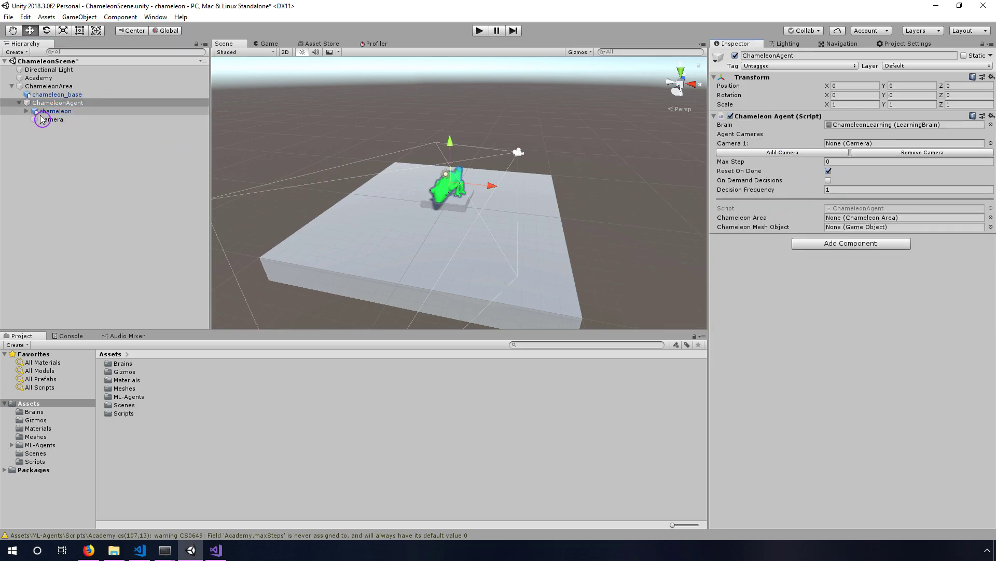
left_click_drag(39, 120, 876, 144)
left_click(851, 162)
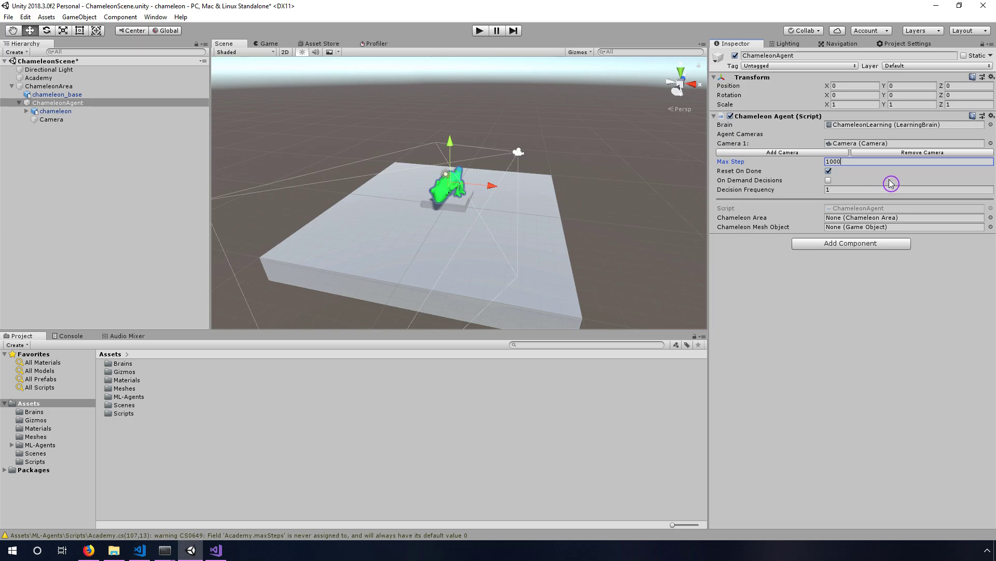
key("Tab")
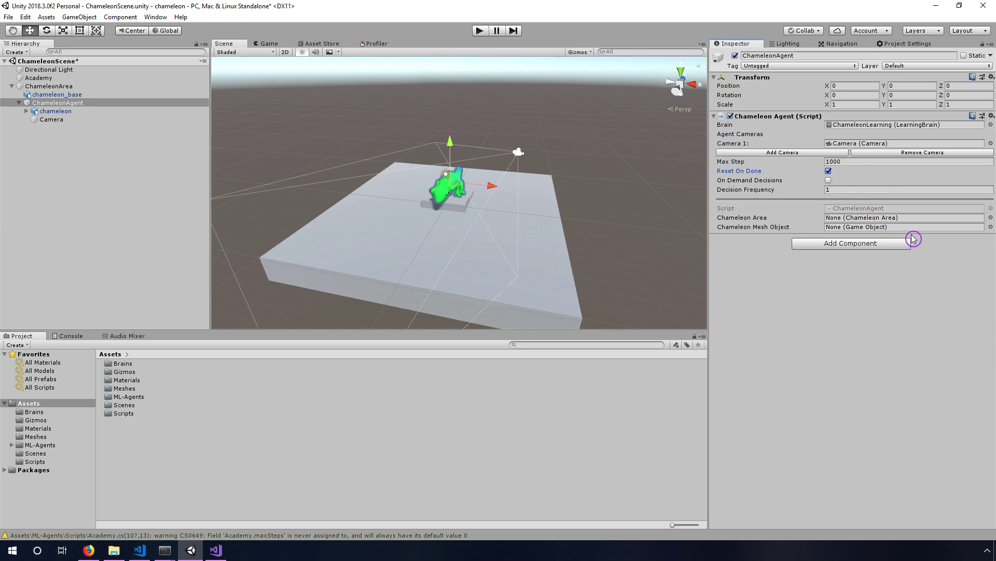
left_click(797, 308)
- Set the chameleon model as the agent's Chameleon Mesh Object
mouse_move(57, 86)
left_mouse_down()
mouse_move(94, 90)
mouse_move(159, 121)
mouse_move(64, 90)
left_mouse_up()
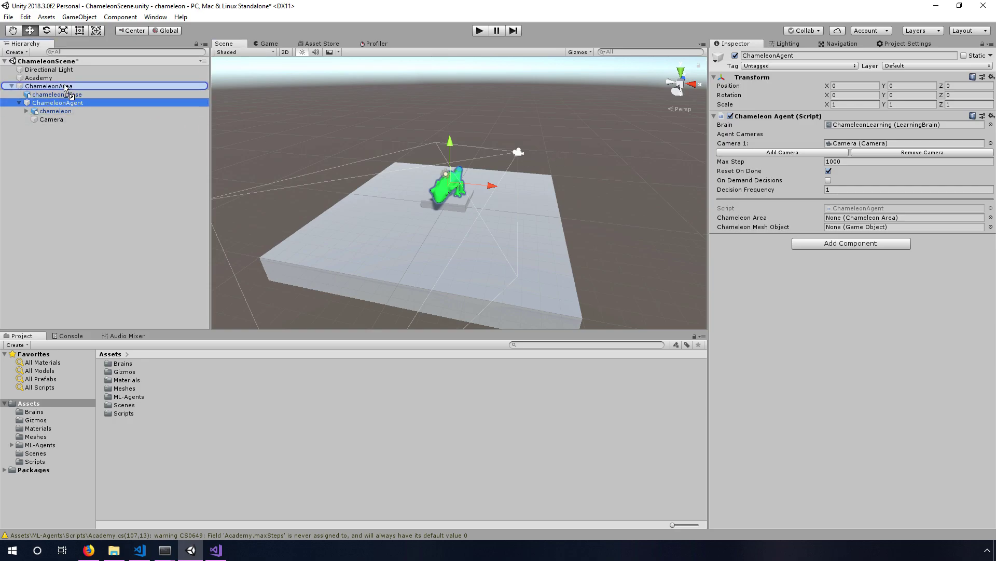
mouse_move(65, 89)
left_mouse_down()
mouse_move(73, 87)
mouse_move(65, 104)
left_mouse_up()
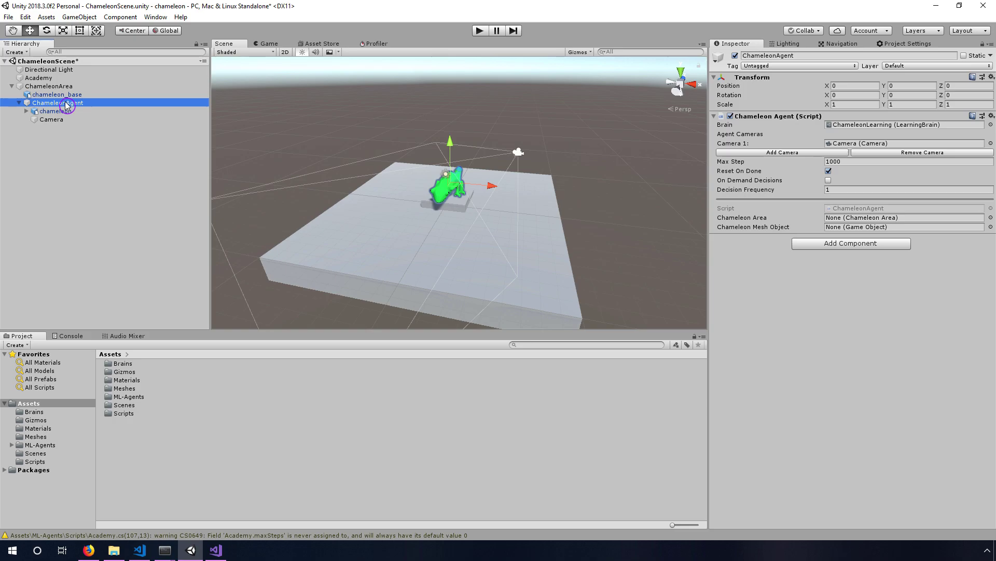
left_click(57, 113)
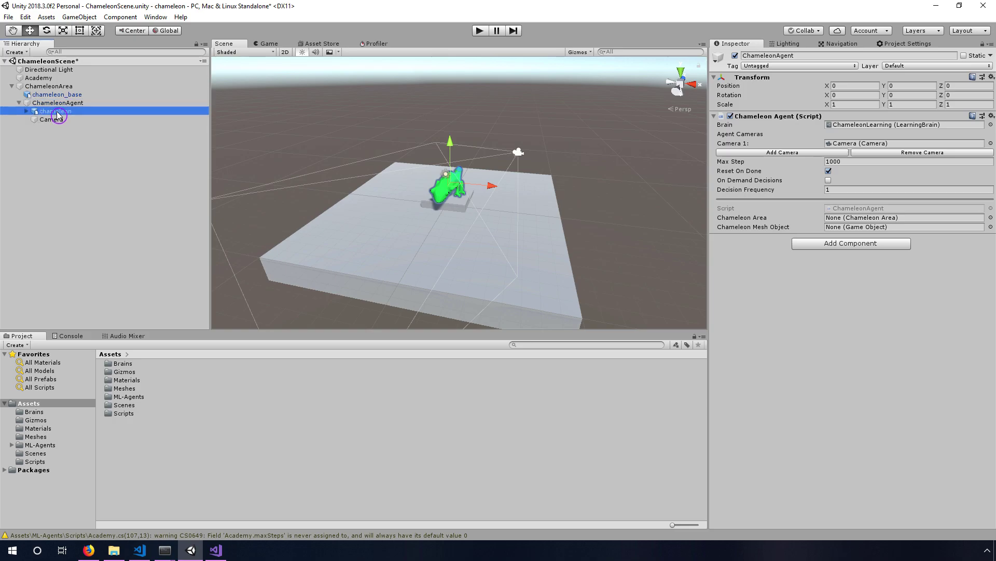
left_click_drag(58, 115, 845, 230)
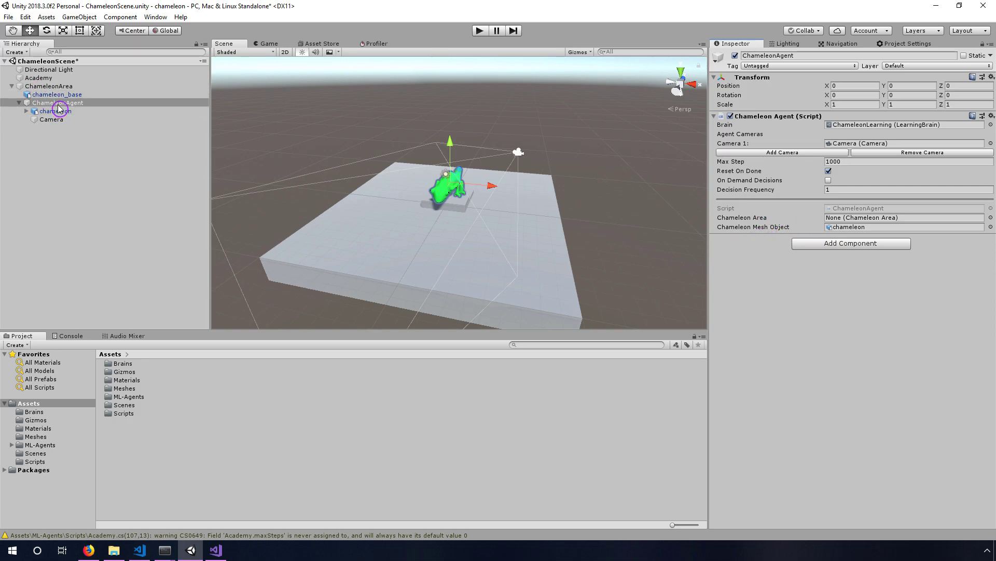
left_click(133, 442)
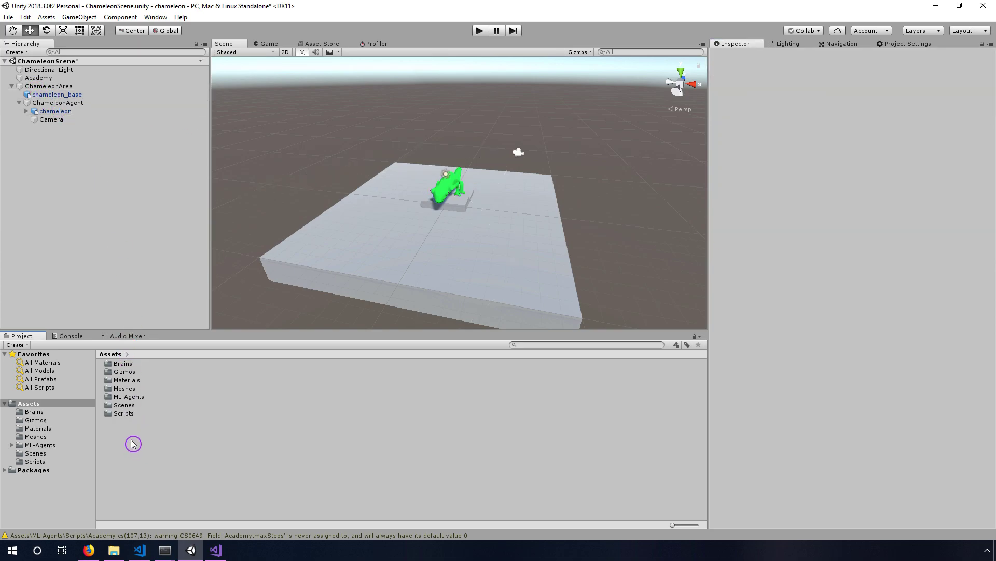
- Create a Prefabs folder in Assets and open it
right_click(132, 439)
mouse_move(202, 201)
left_click(345, 172)
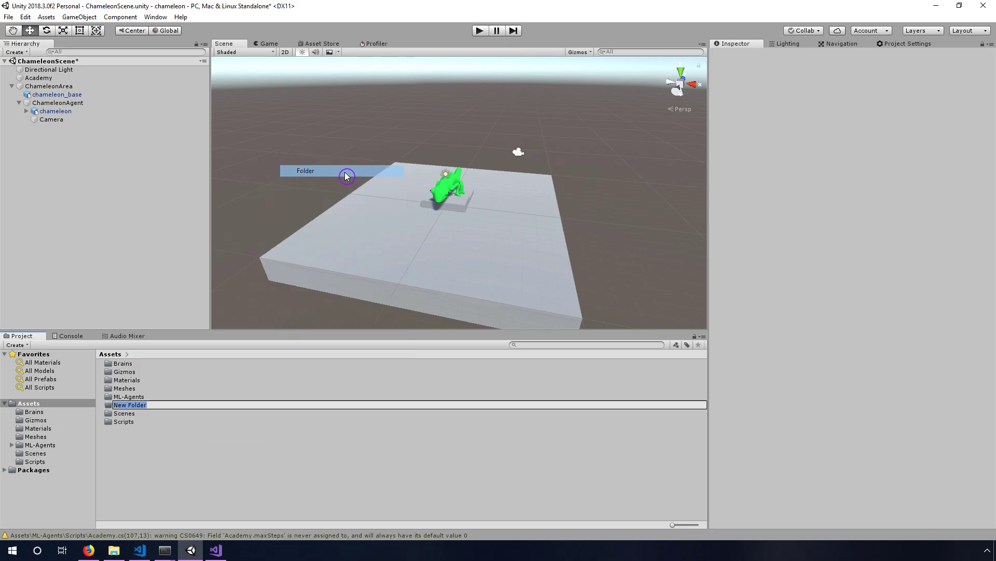
type("fabs")
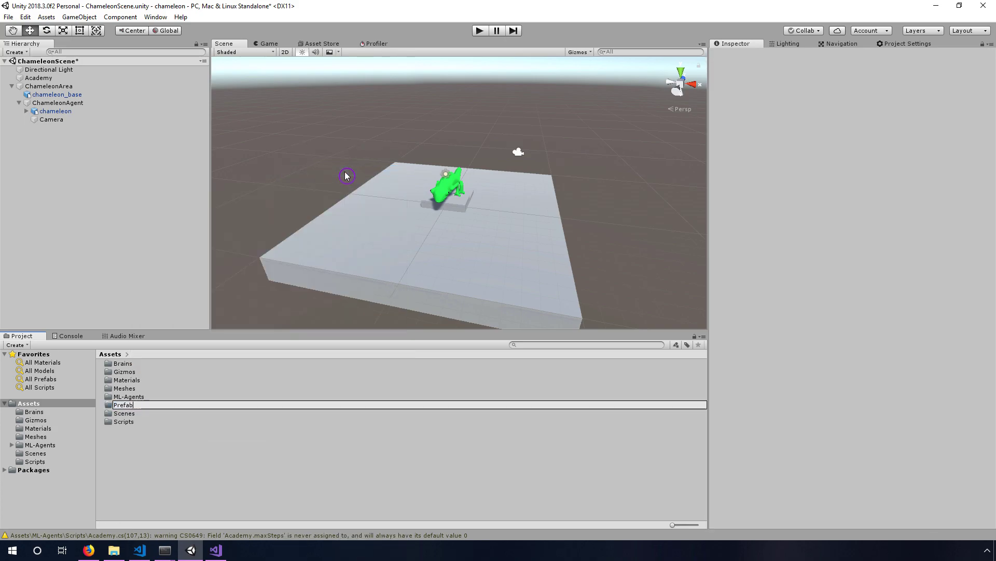
key("Return")
double_click(127, 405)
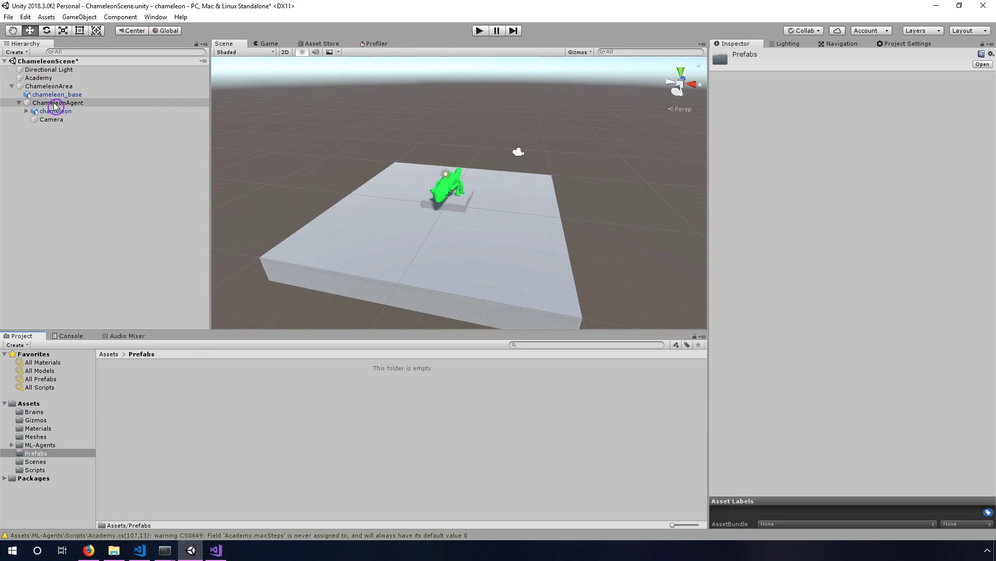
- Save ChameleonAgent and ChameleonArea as prefabs in the Prefabs folder
left_click_drag(55, 106, 159, 395)
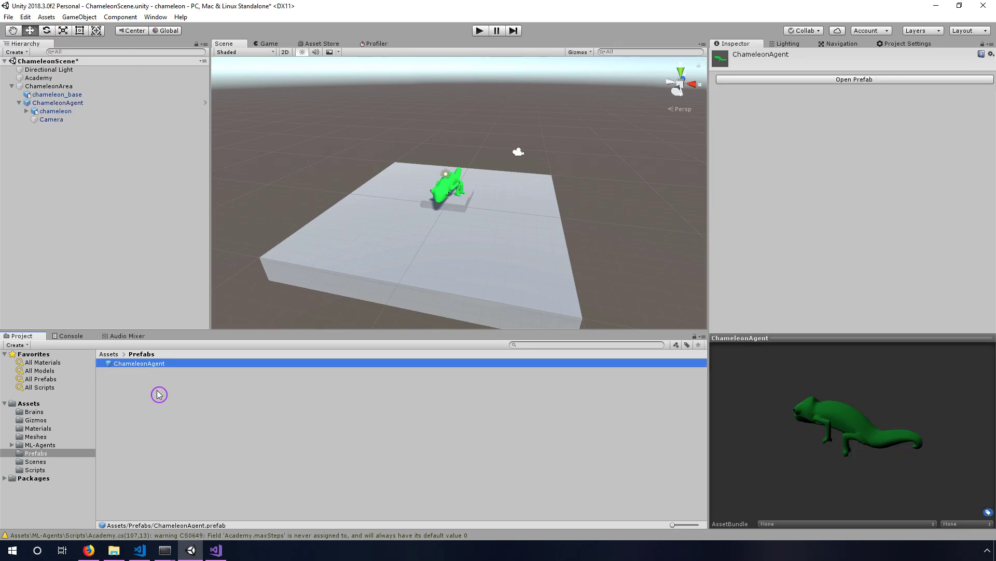
left_click(59, 87)
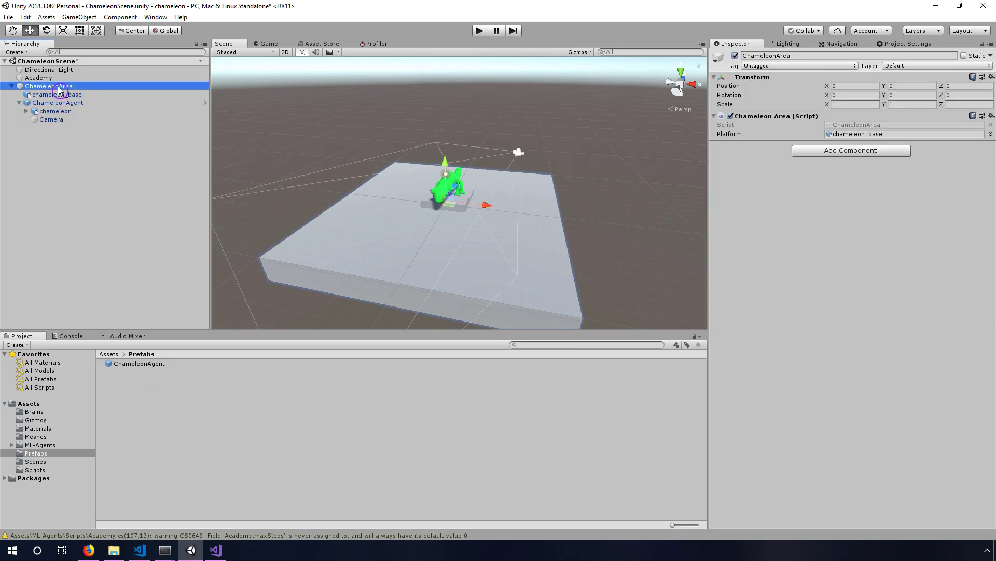
left_click_drag(59, 87, 163, 407)
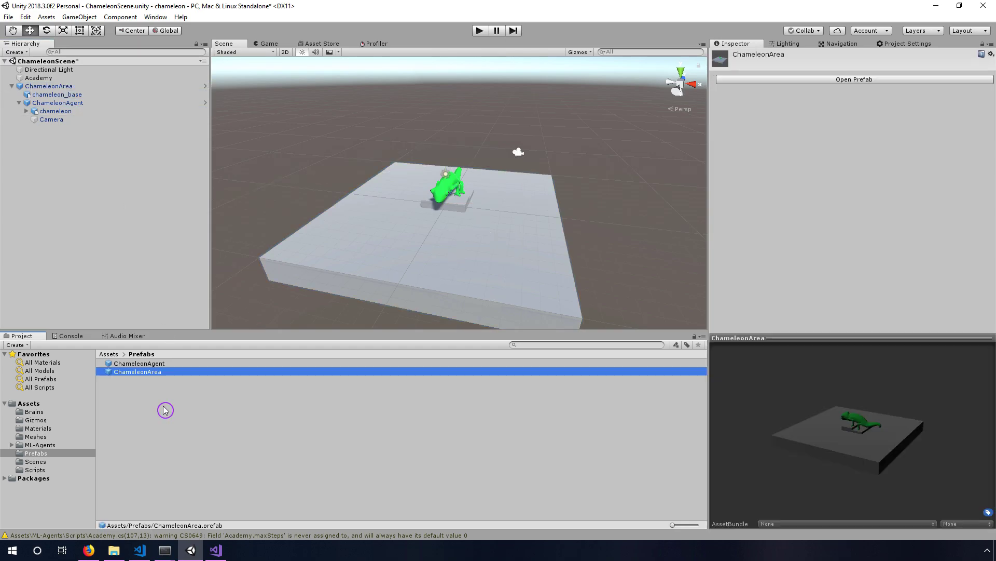
left_click(146, 375)
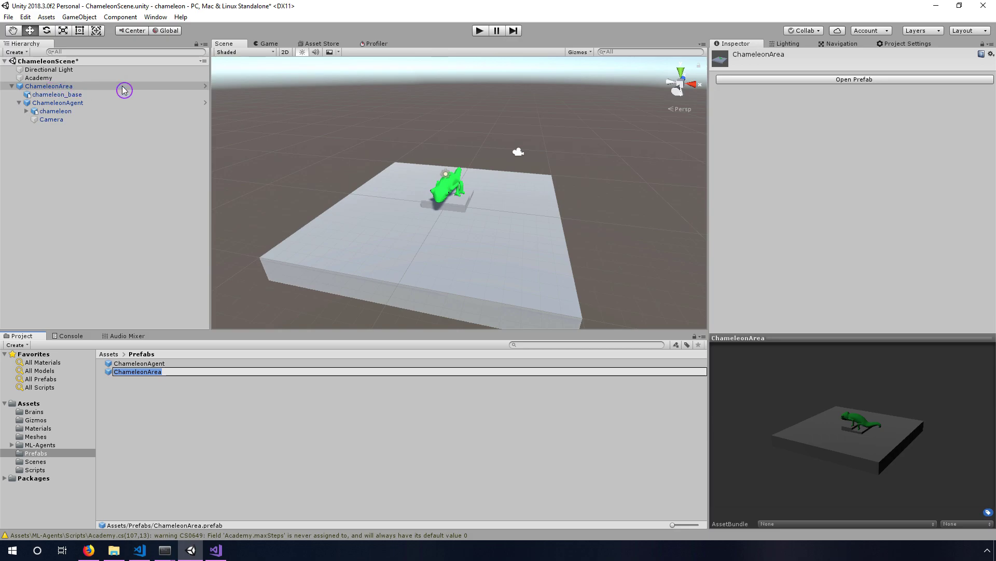
- In the ChameleonArea prefab, set the agent's Chameleon Area field to ChameleonArea, then exit
left_click(207, 90)
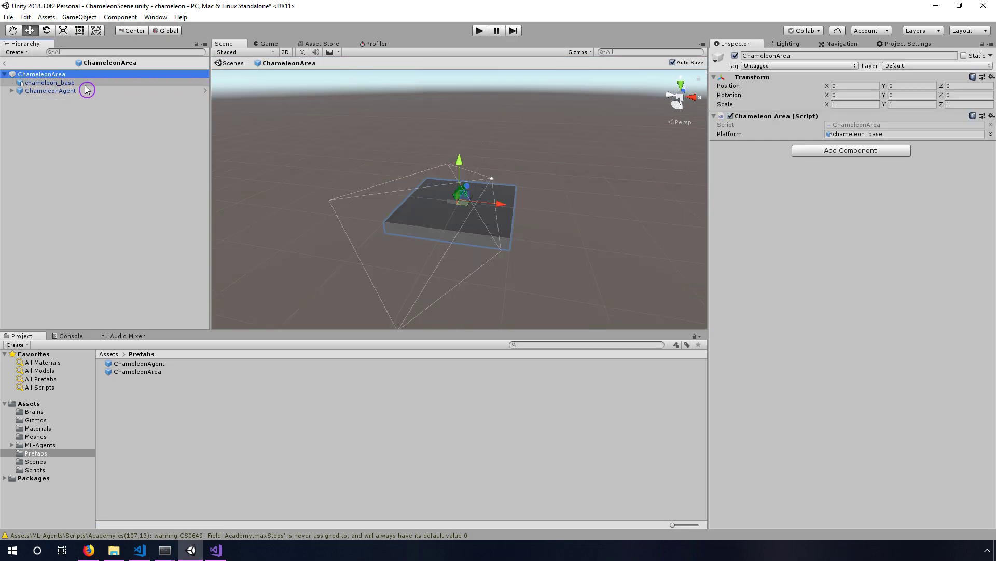
left_click(46, 90)
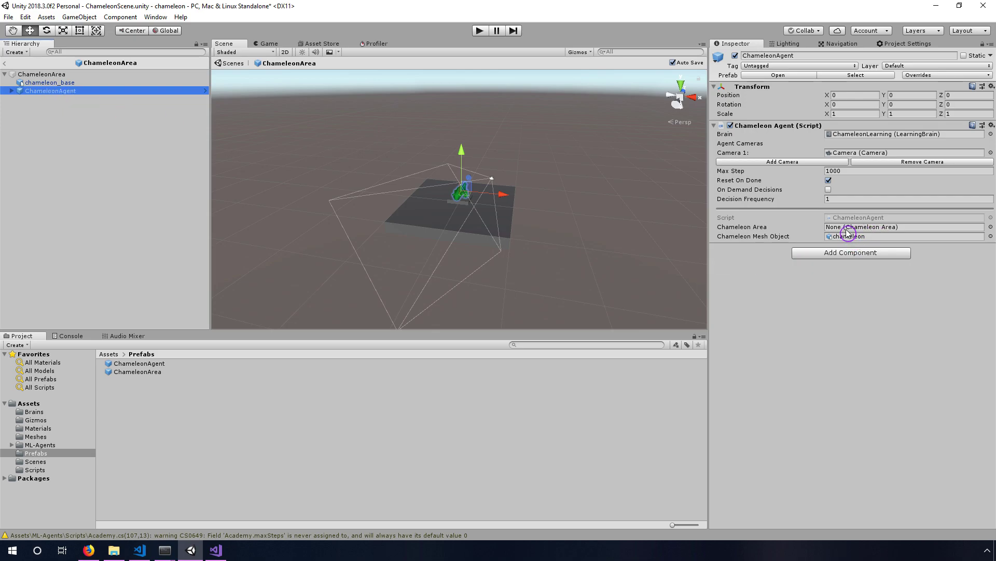
left_click_drag(41, 75, 858, 231)
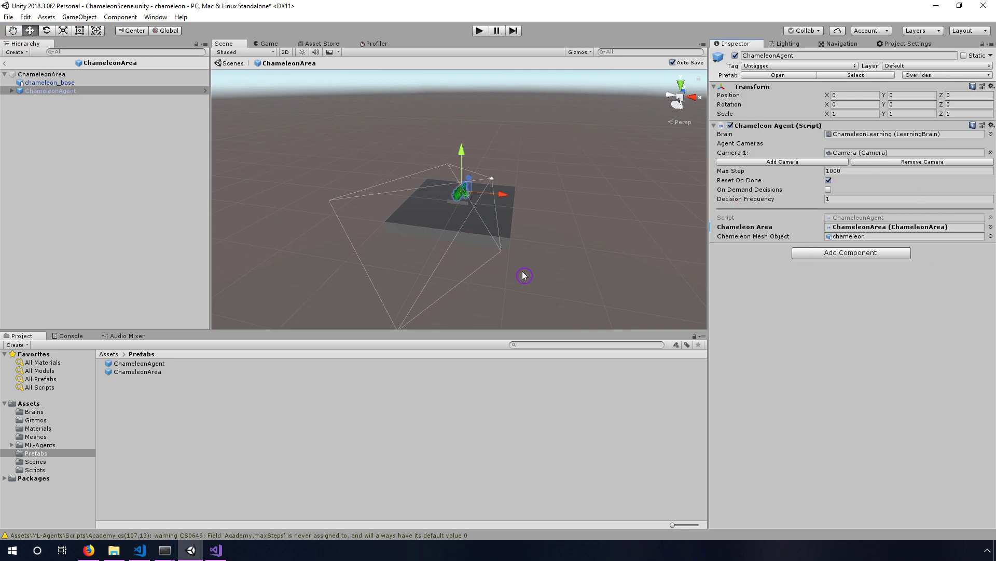
left_click(6, 67)
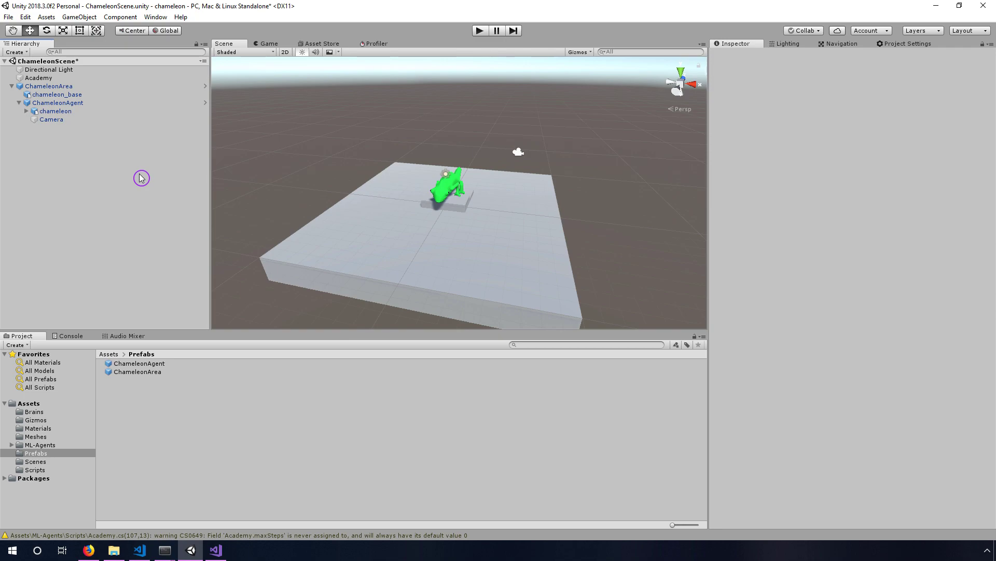
- Duplicate ChameleonArea and slide the copy along X to position 40
left_click_drag(533, 237, 444, 241, "alt")
left_click(58, 87)
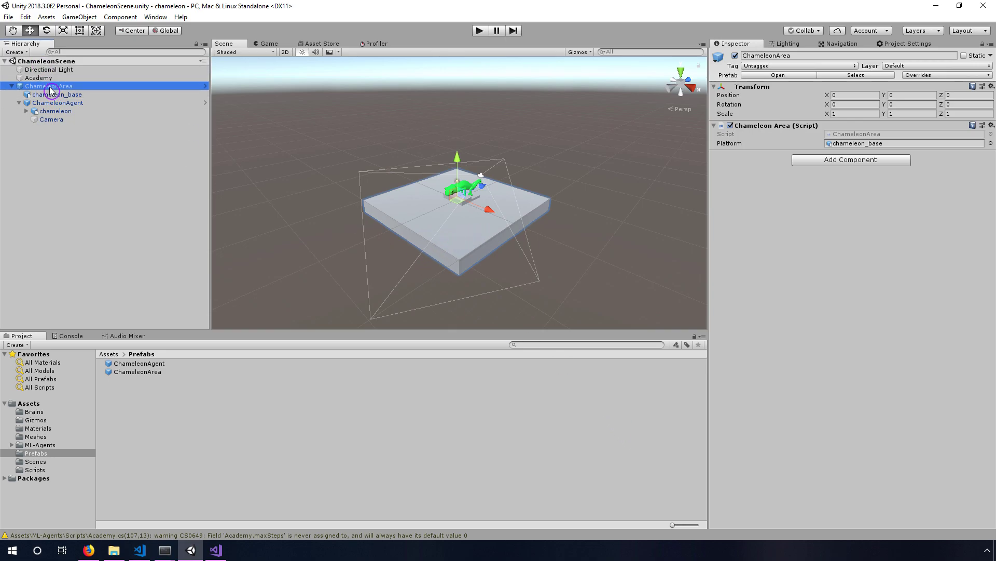
left_click(11, 86)
right_click(52, 86)
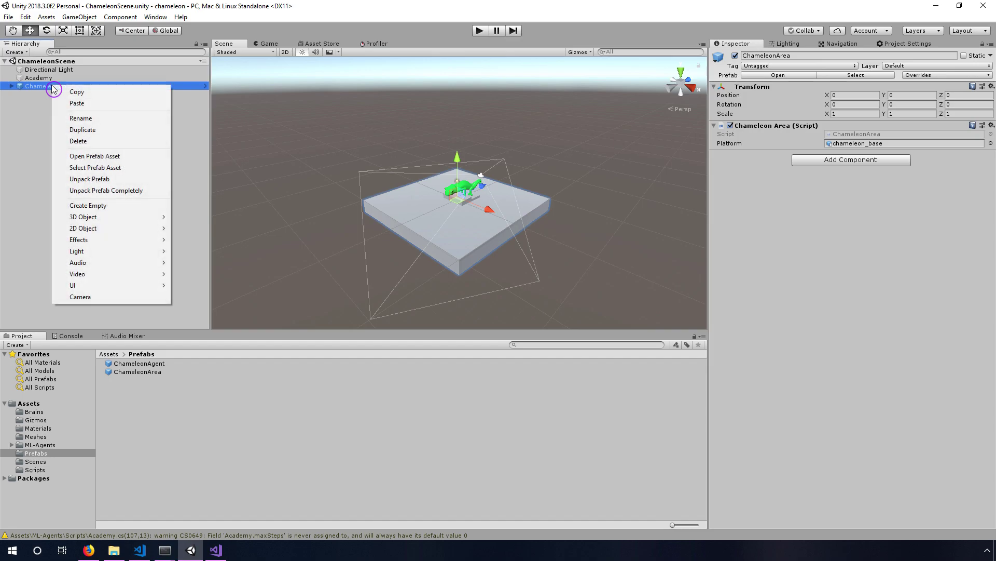
left_click(83, 129)
scroll(553, 273, "down", 2)
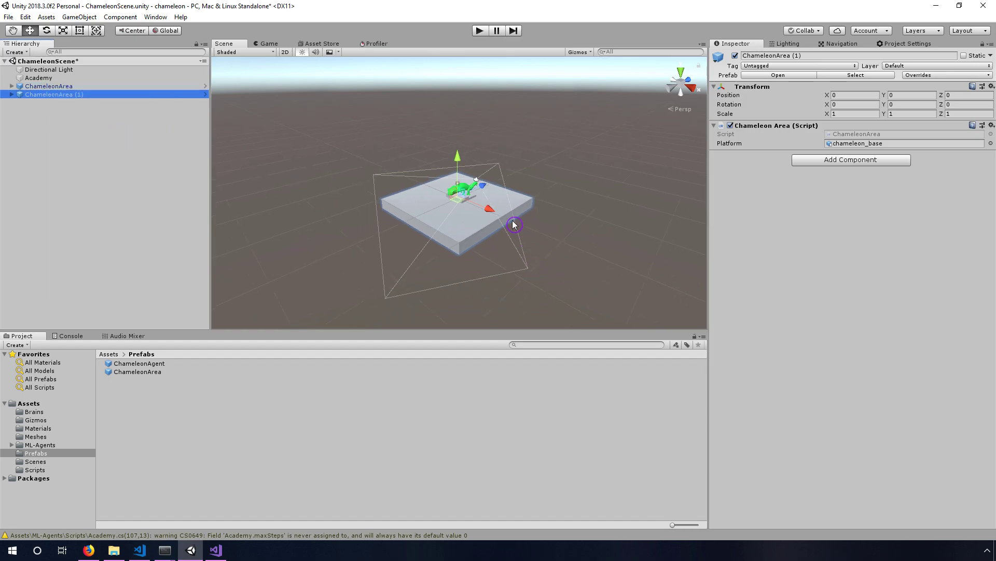
scroll(491, 212, "down", 1)
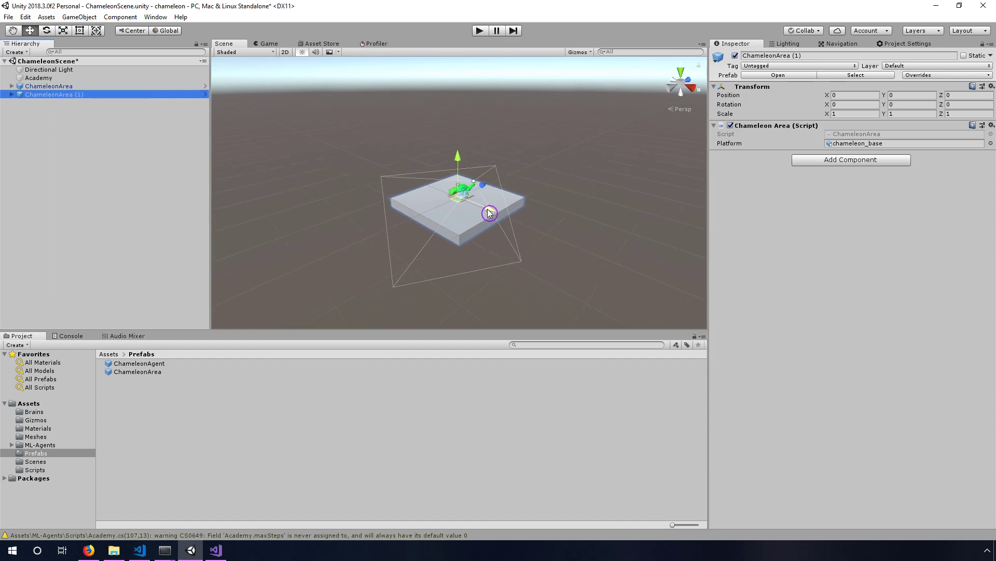
left_click_drag(489, 213, 583, 272)
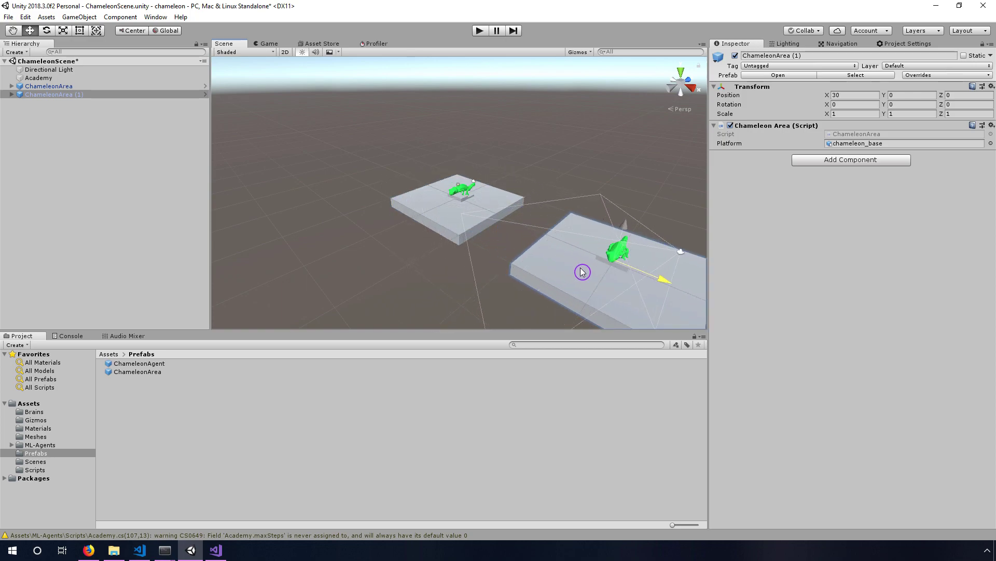
left_click_drag(582, 272, 616, 287)
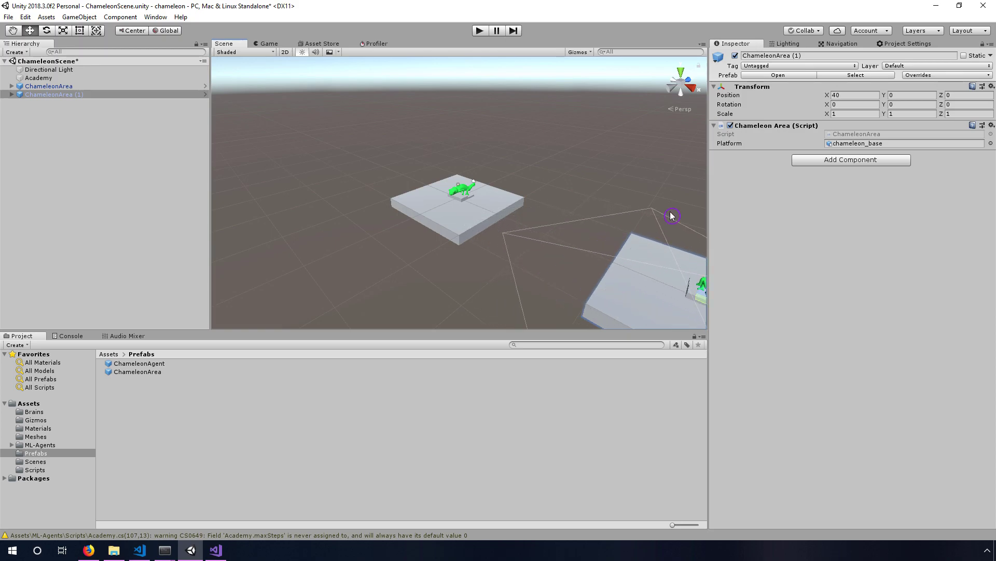
scroll(554, 259, "down", 5)
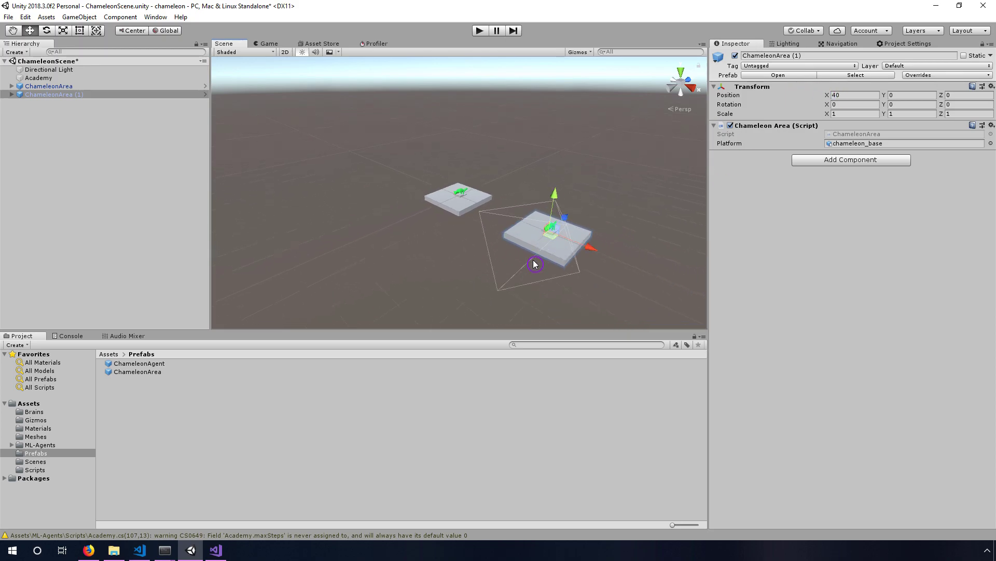
- Duplicate both training areas and set the copies' Position Z to 40
left_click(42, 88)
left_click(44, 95, "shift")
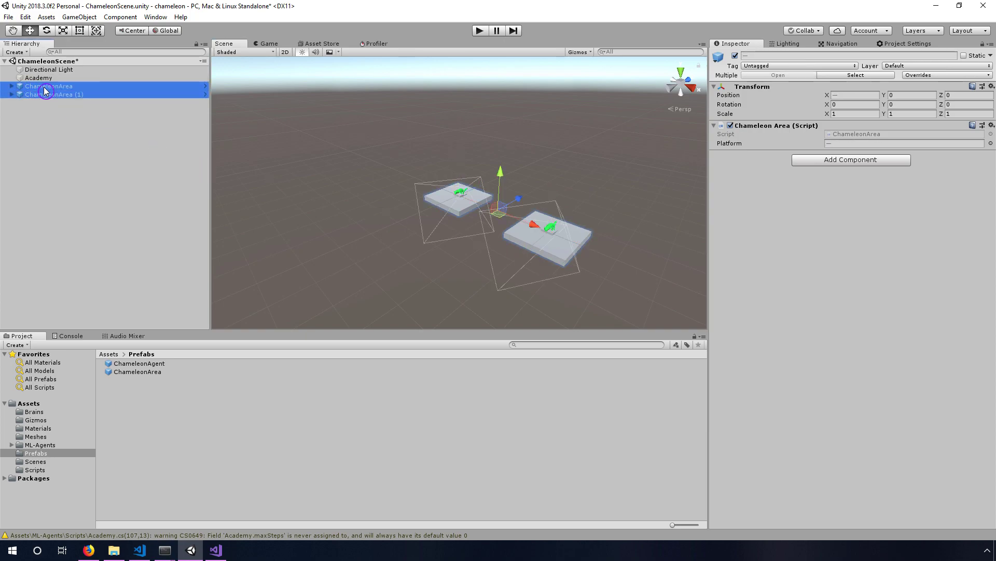
right_click(44, 87)
left_click(85, 132)
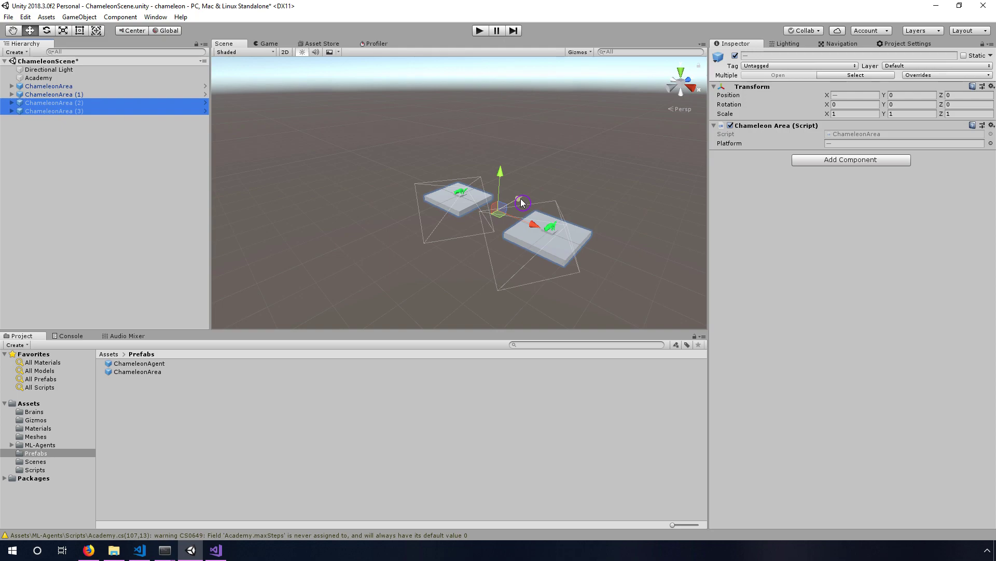
left_click_drag(522, 203, 592, 172)
left_click(952, 96)
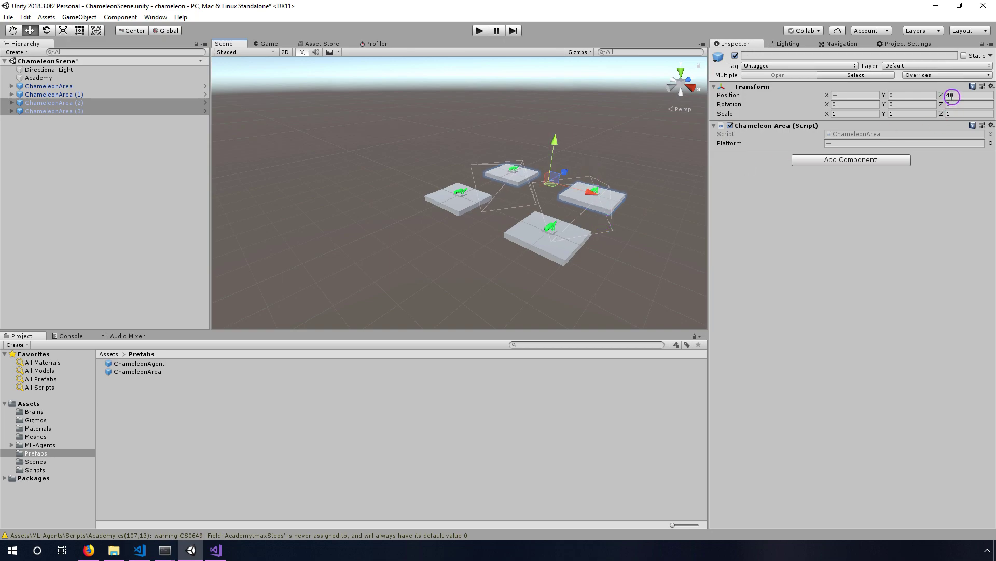
- Duplicate all four areas and move the new copies beyond the existing platforms
left_click(52, 86)
left_click(52, 110, "shift")
right_click(65, 88)
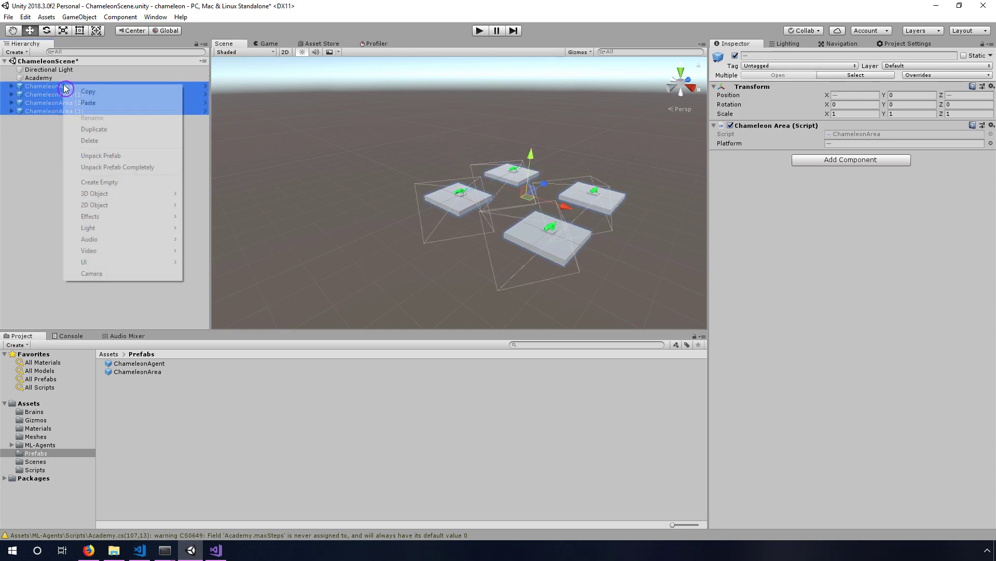
left_click(93, 129)
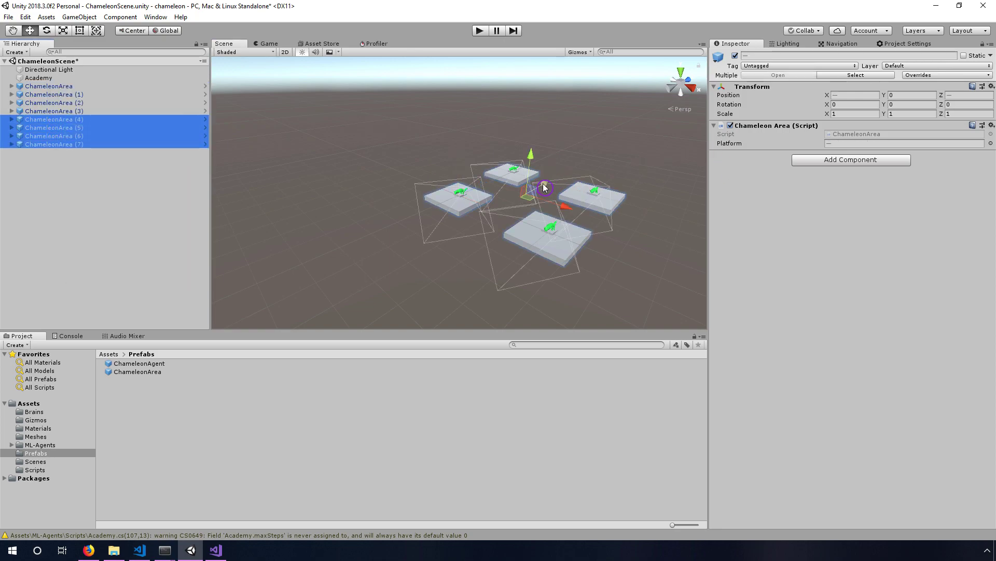
left_click_drag(546, 188, 398, 269)
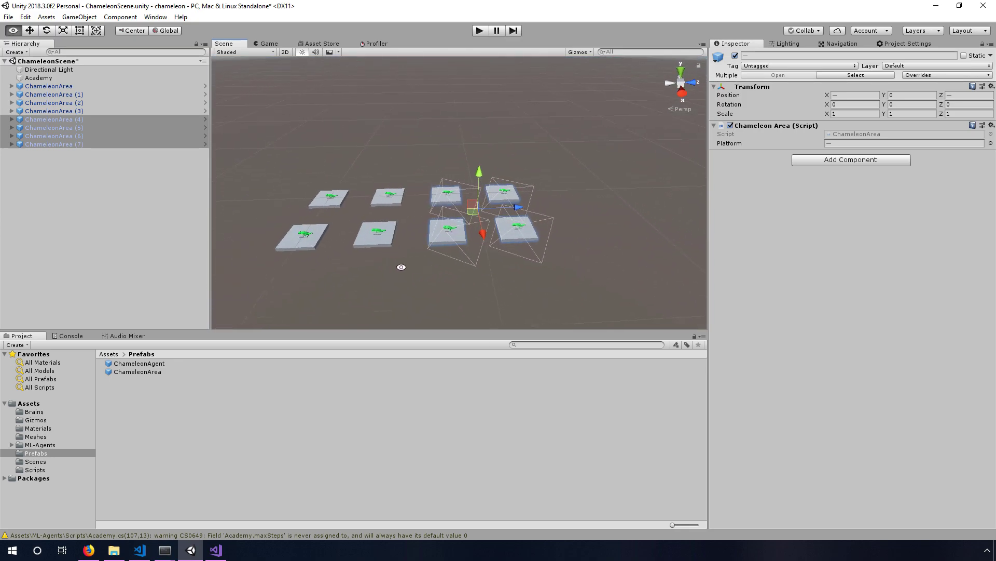
- Place the pairs ChameleonArea (4)-(5) and (6)-(7) at Z 80 and 120, then review the grid
left_click(43, 101)
left_click(47, 119)
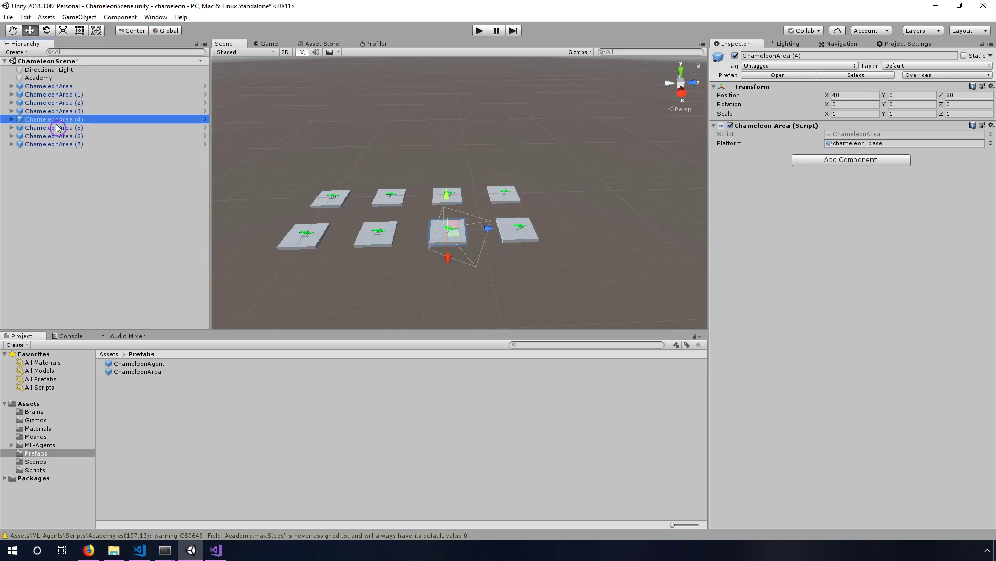
left_click(62, 130, "shift")
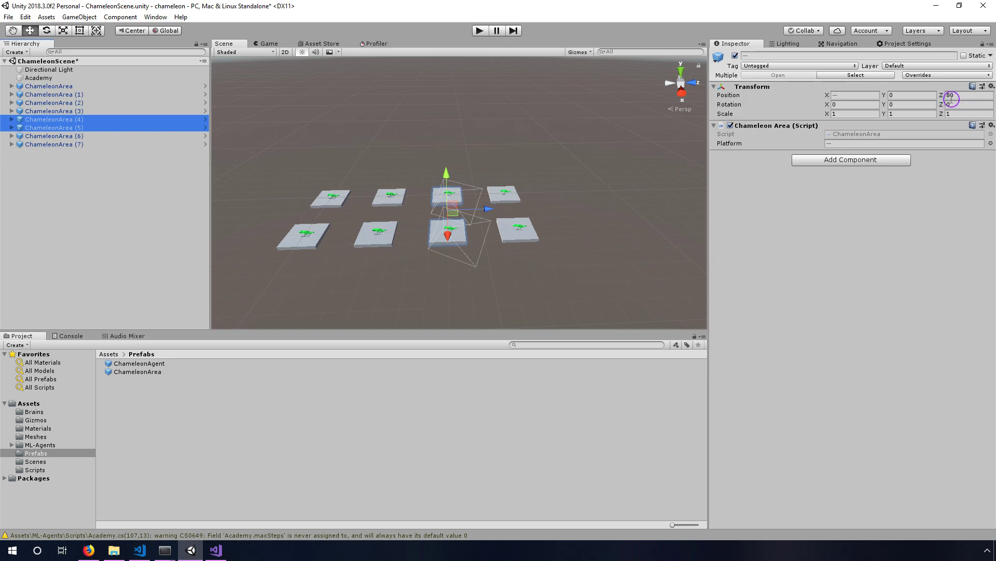
left_click(78, 136)
left_click(78, 144, "shift")
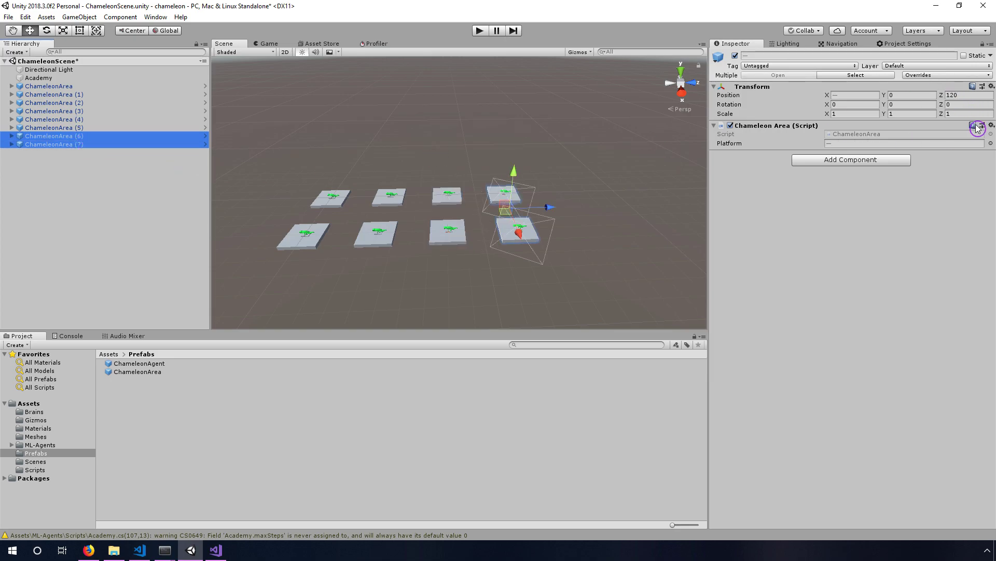
left_click_drag(439, 256, 494, 241, "alt")
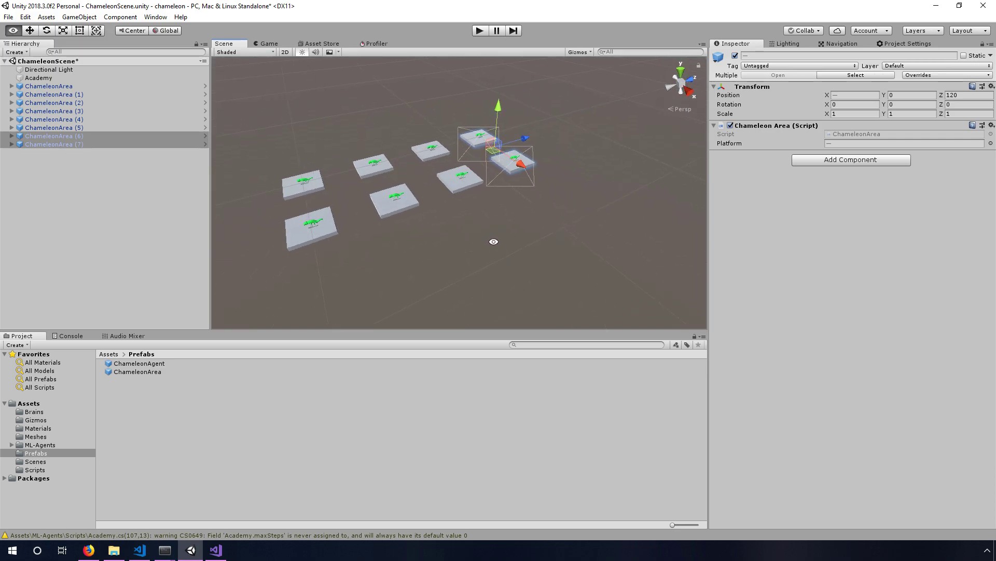
left_click(445, 232)
middle_click_drag(374, 236, 397, 240)
scroll(397, 240, "up", 3)
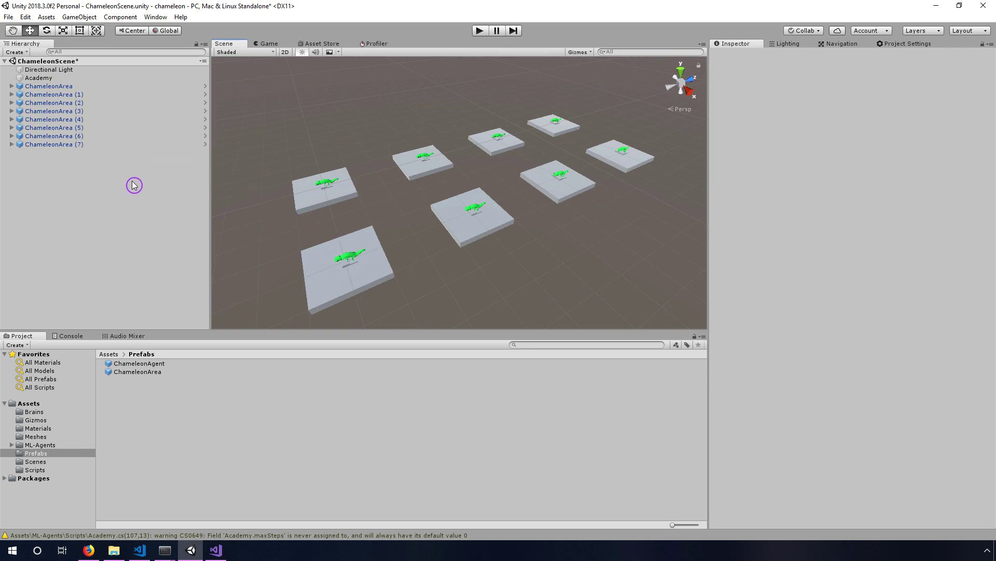
left_click(11, 86)
left_click(19, 102)
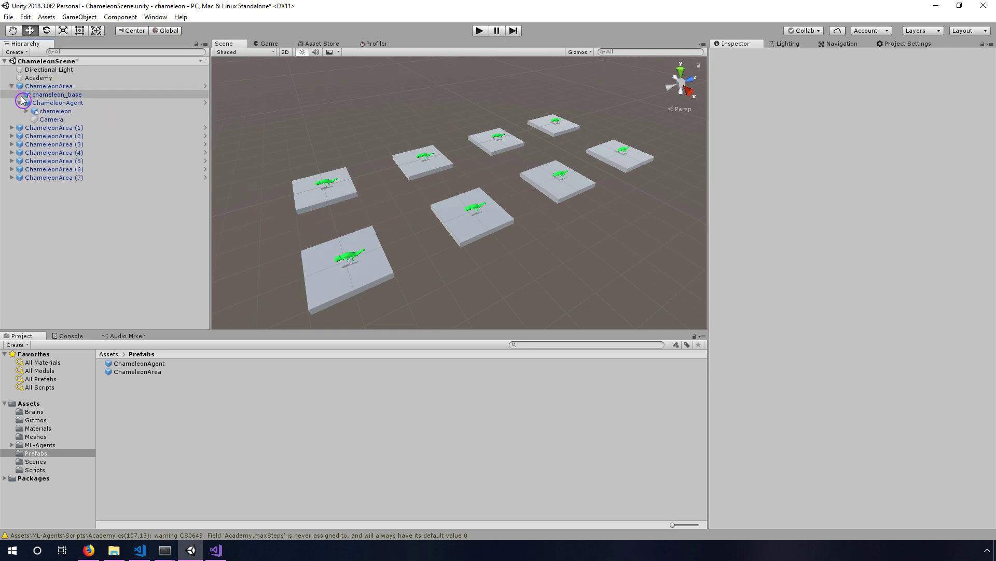
- Choose the existing 84 (84x84) entry in the Game view aspect list, then save ChameleonScene
left_click(266, 44)
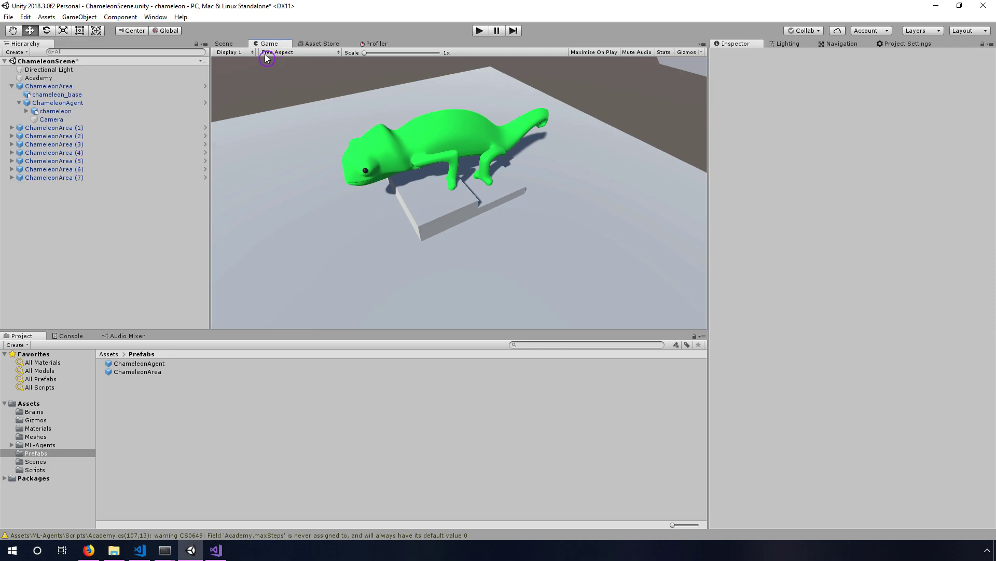
left_click(336, 54)
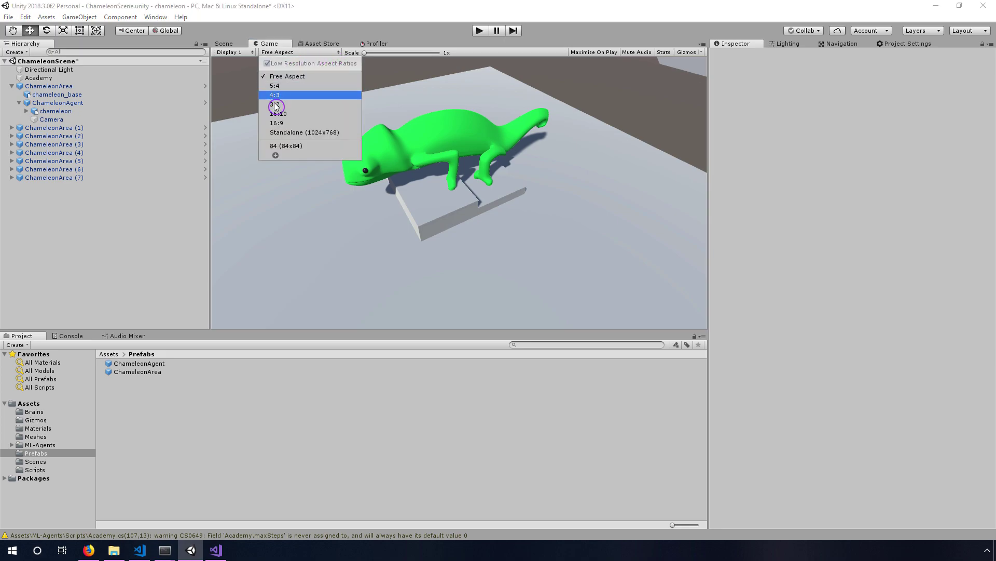
left_click(276, 156)
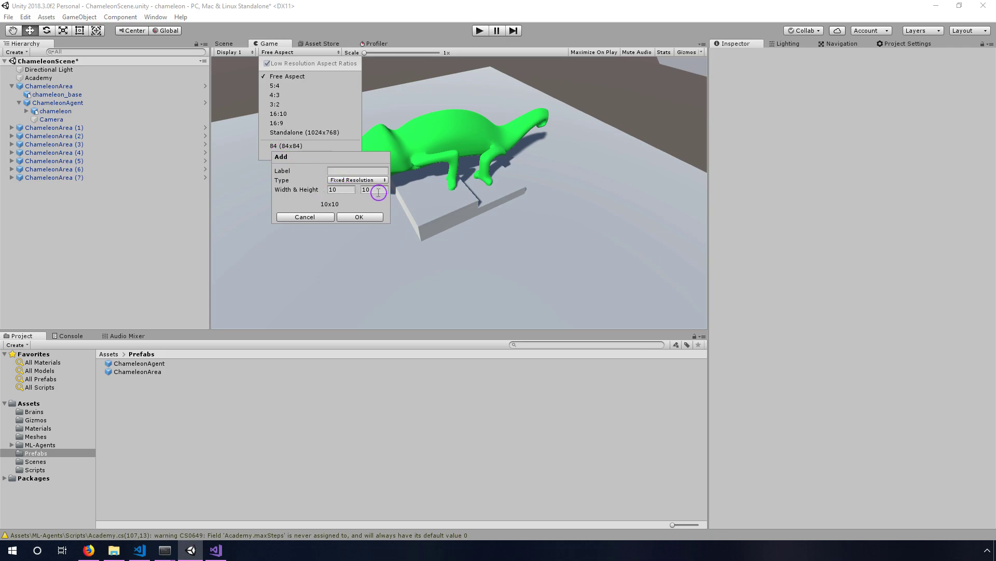
left_click(306, 217)
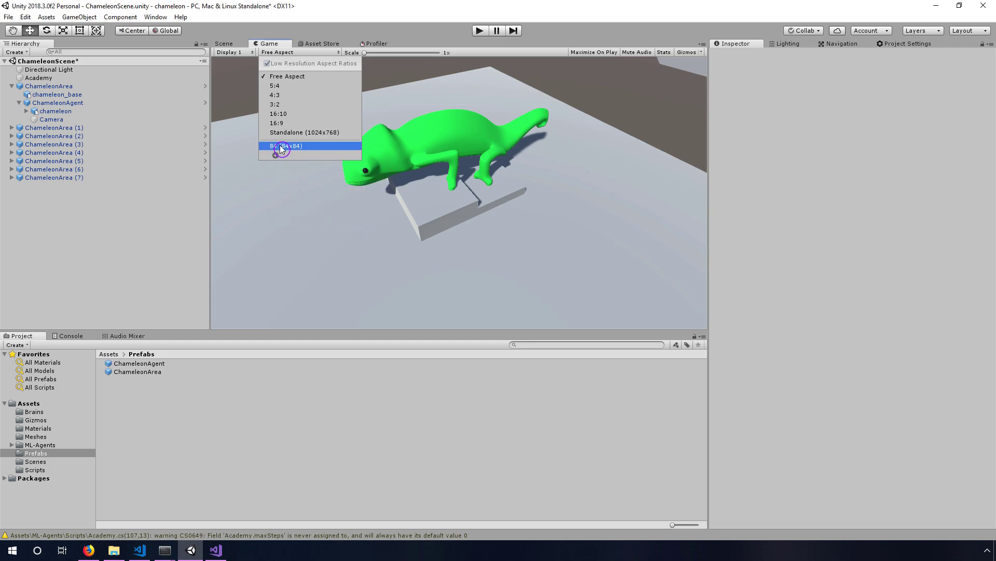
left_click(280, 147)
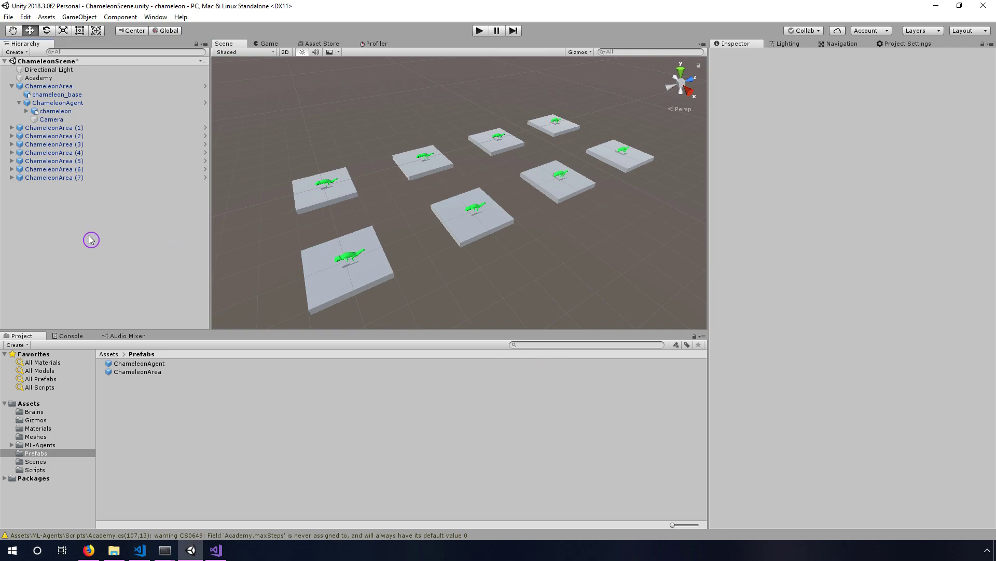
key("ctrl+s")
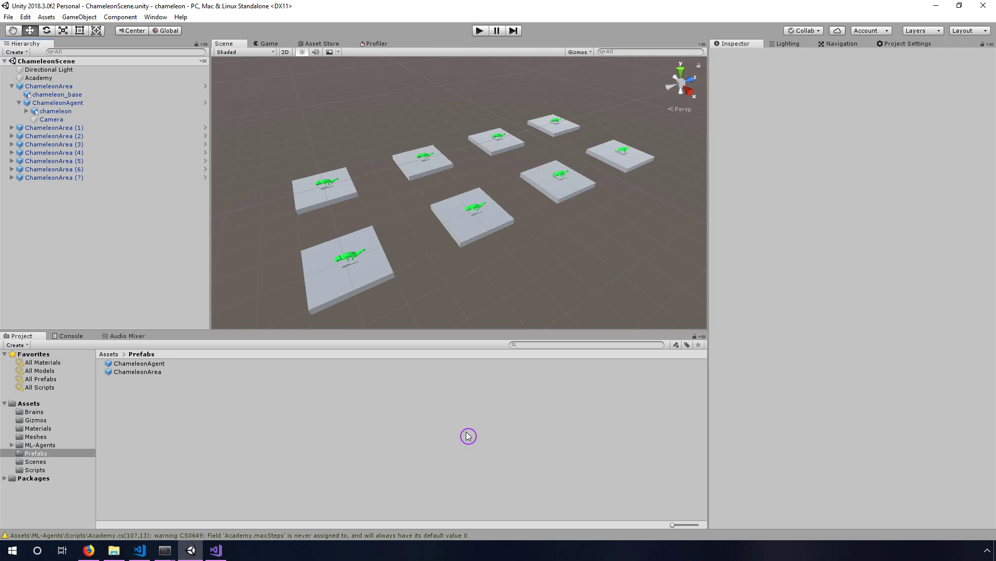